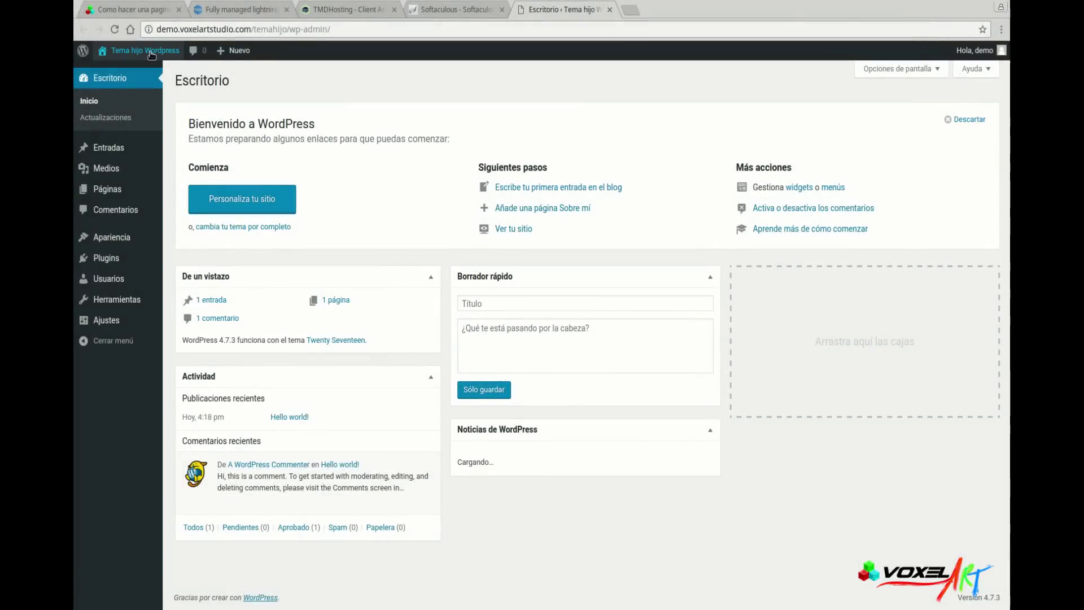
Open the front end of the Tema hijo Wordpress site in a new tab and view it.
mouse_move(146, 55)
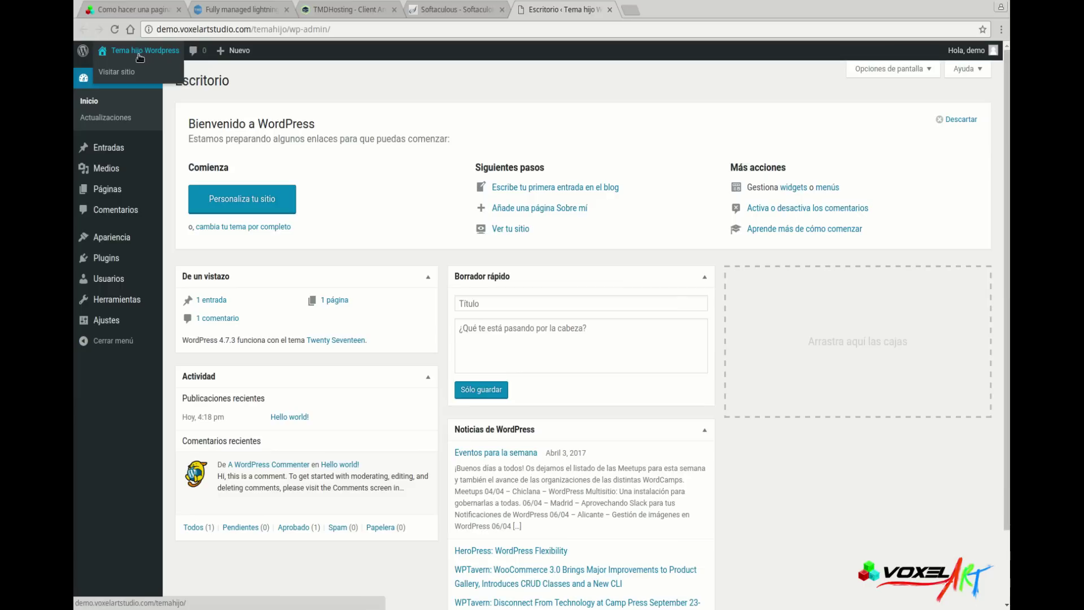
right_click(116, 75)
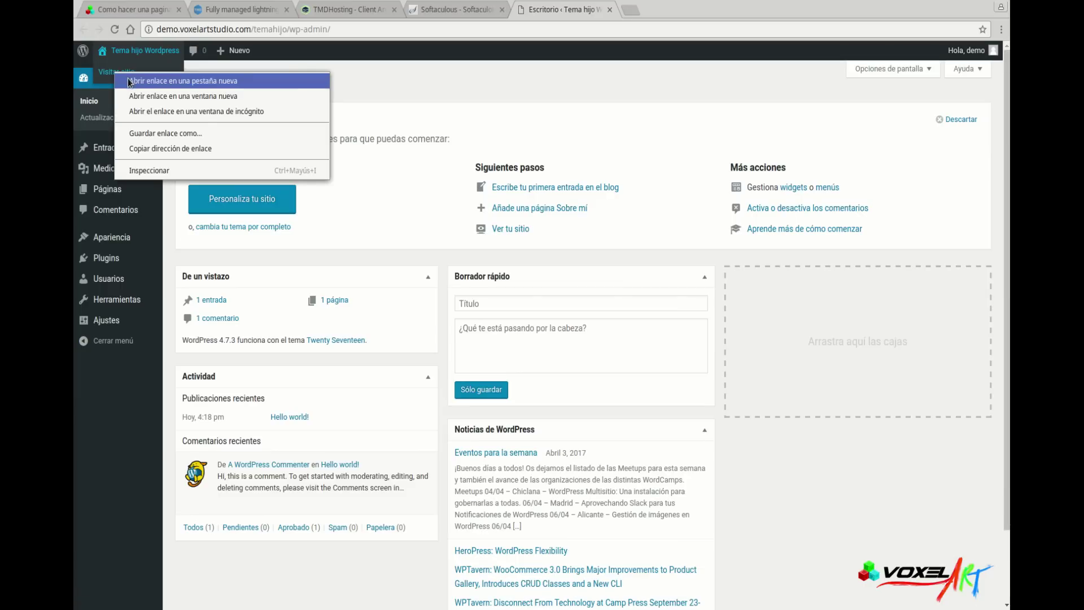
left_click(130, 80)
left_click(664, 15)
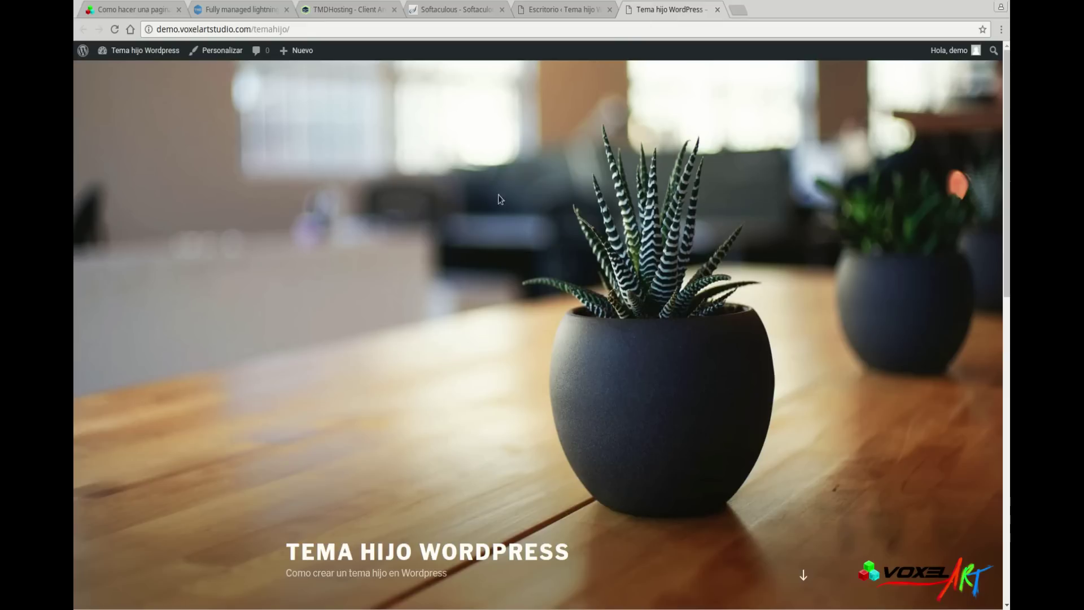
Return to the WordPress dashboard and open the list of installed themes.
left_click(547, 9)
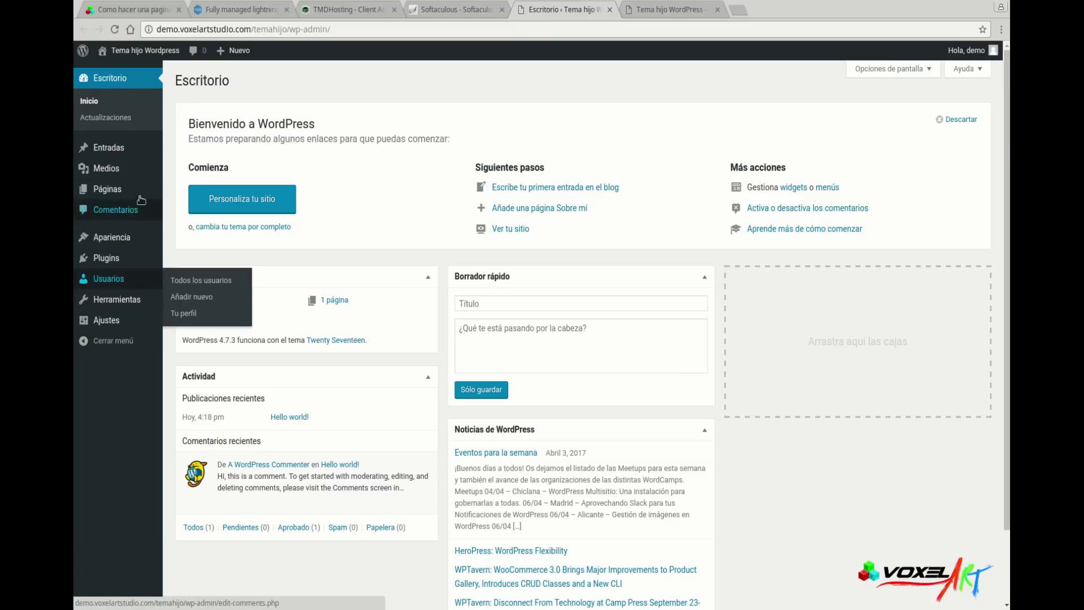
mouse_move(112, 245)
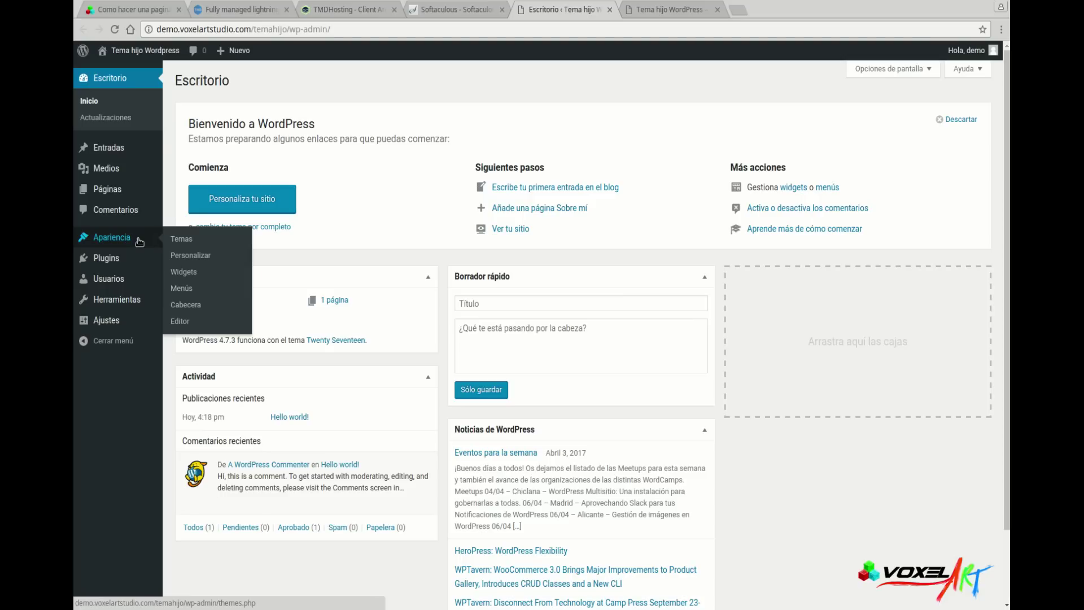
left_click(190, 241)
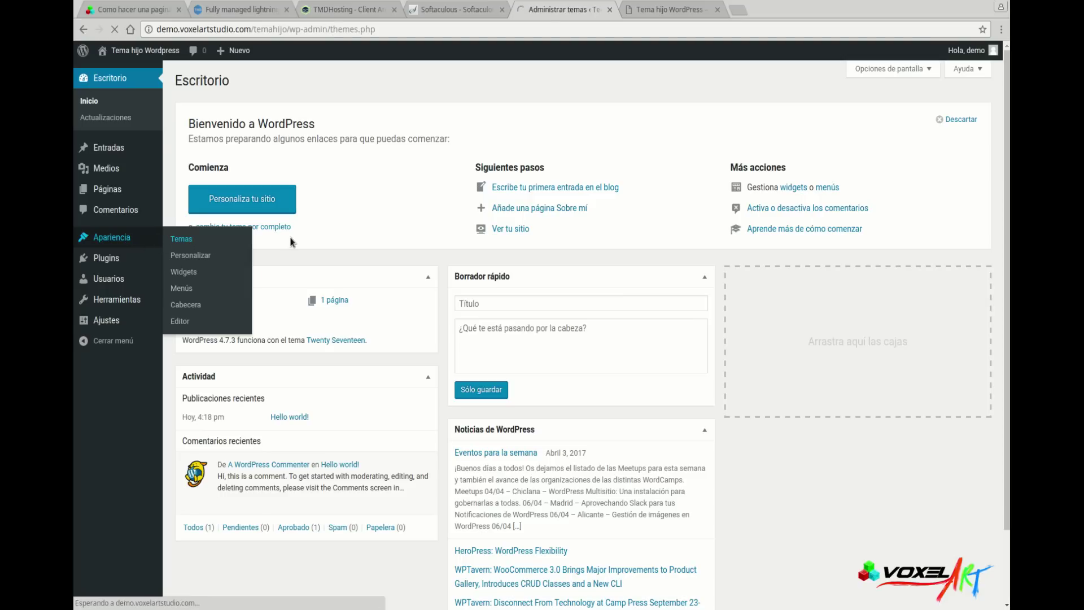
mouse_move(468, 206)
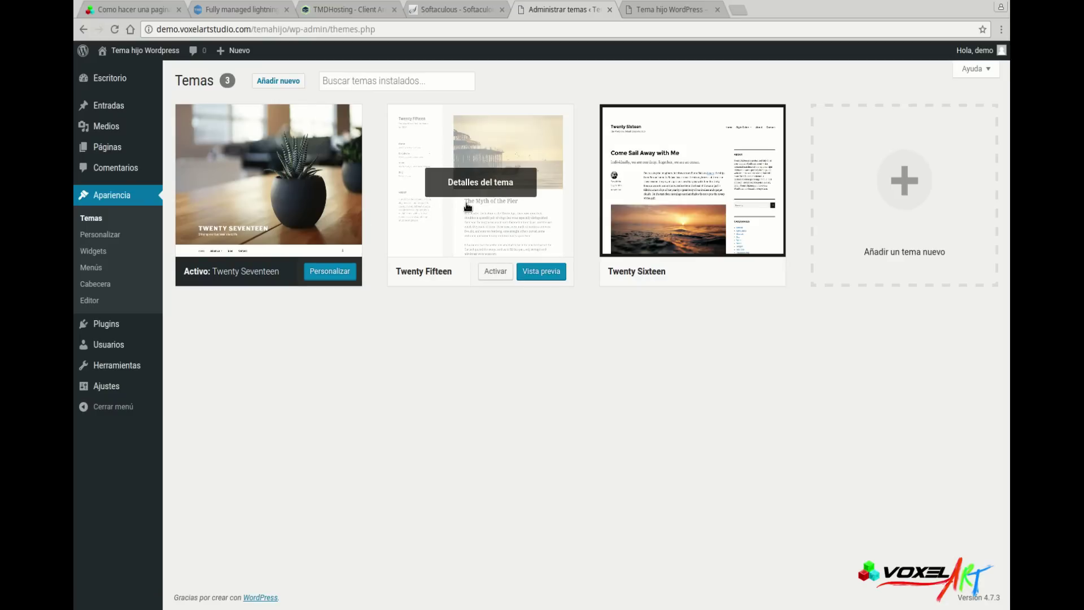
mouse_move(265, 180)
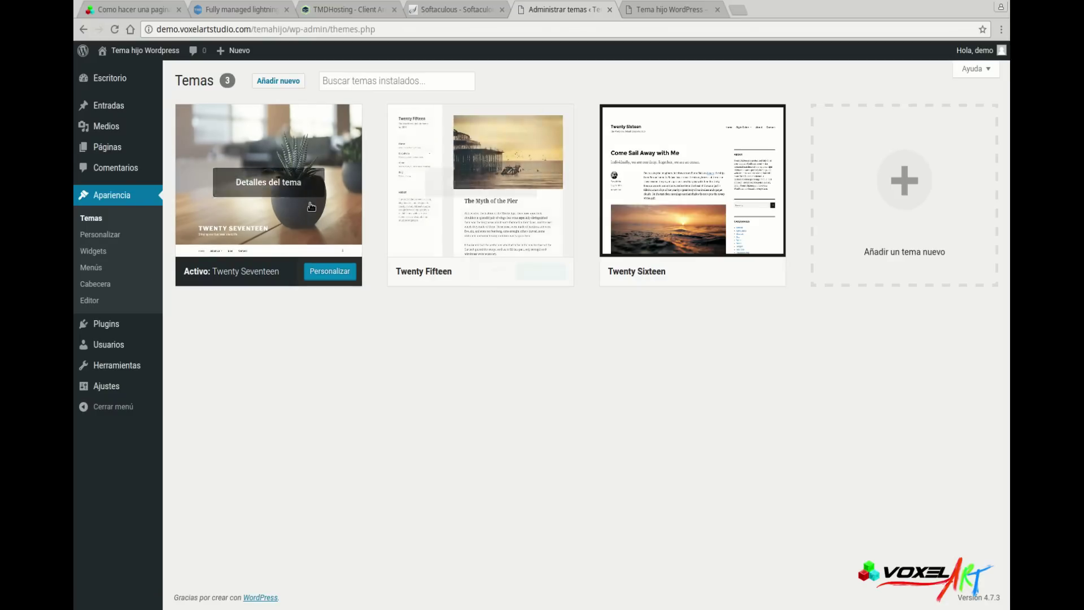
Compare the Voxelart Studio home page with the demo site's front end, and return to the themes list.
left_click(133, 10)
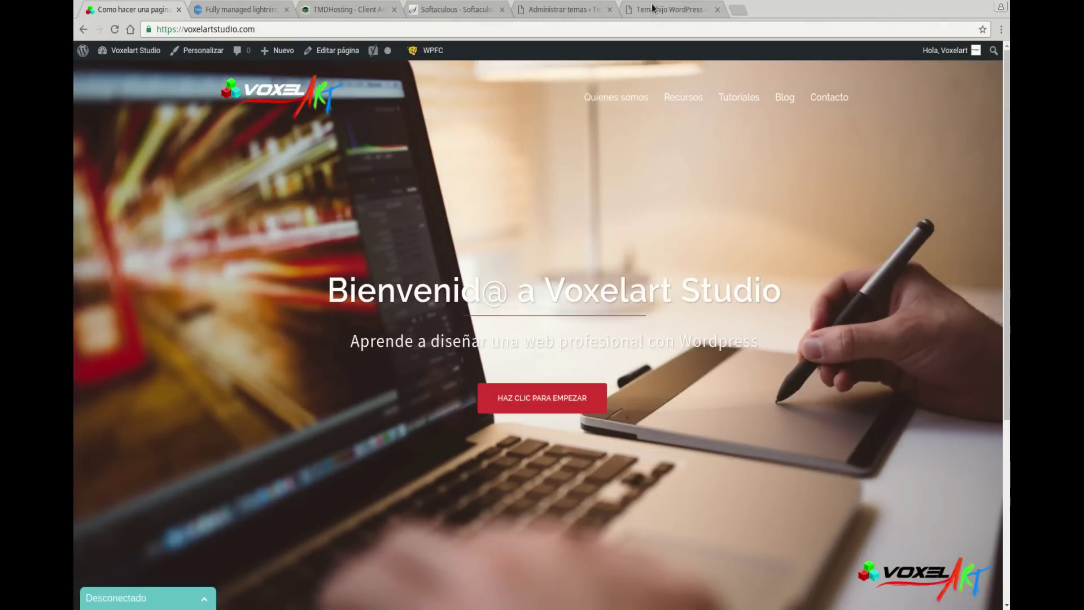
left_click(662, 12)
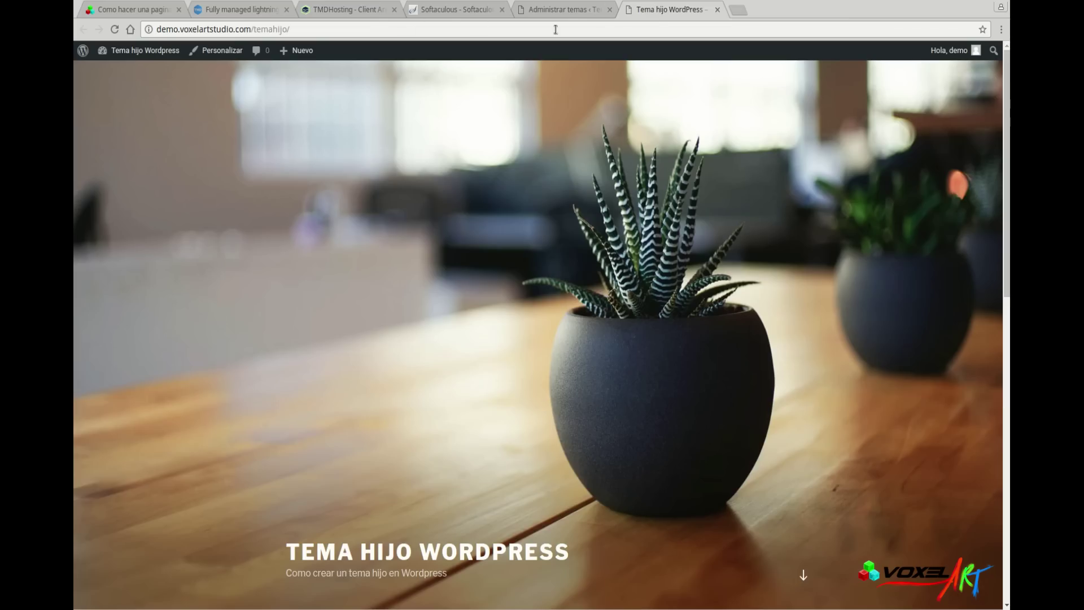
left_click(567, 11)
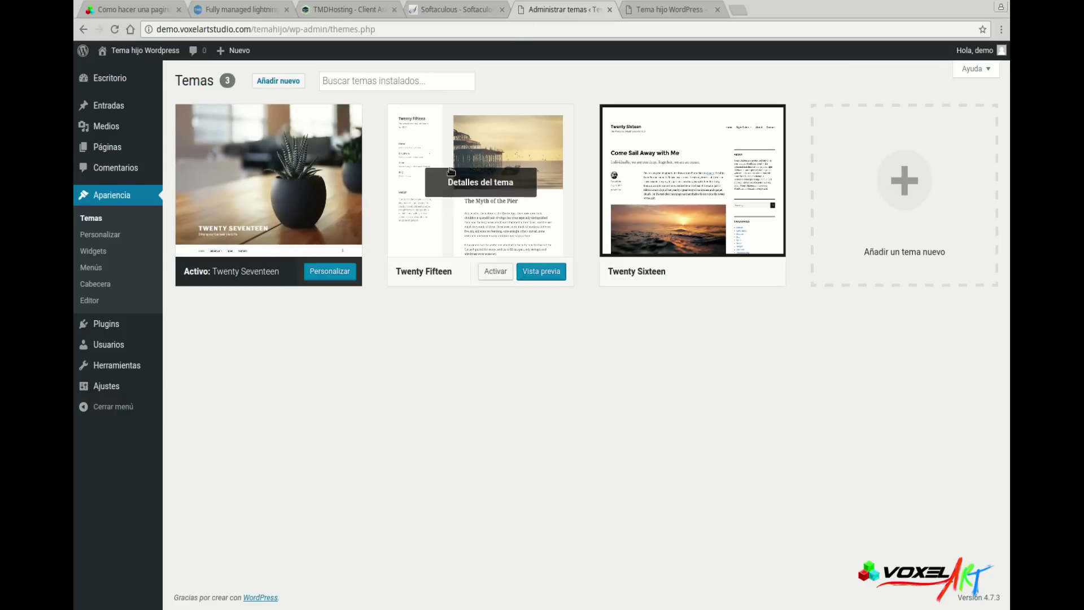
Install and activate the Sydney theme from the popular themes, and dismiss the plugin recommendation and activation notices.
left_click(290, 82)
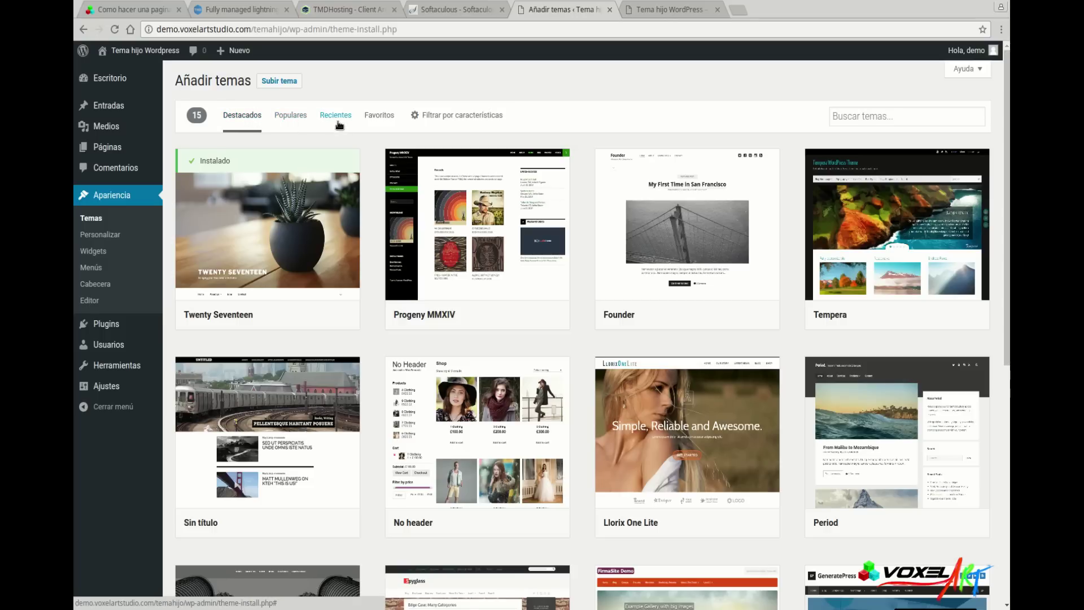
left_click(289, 117)
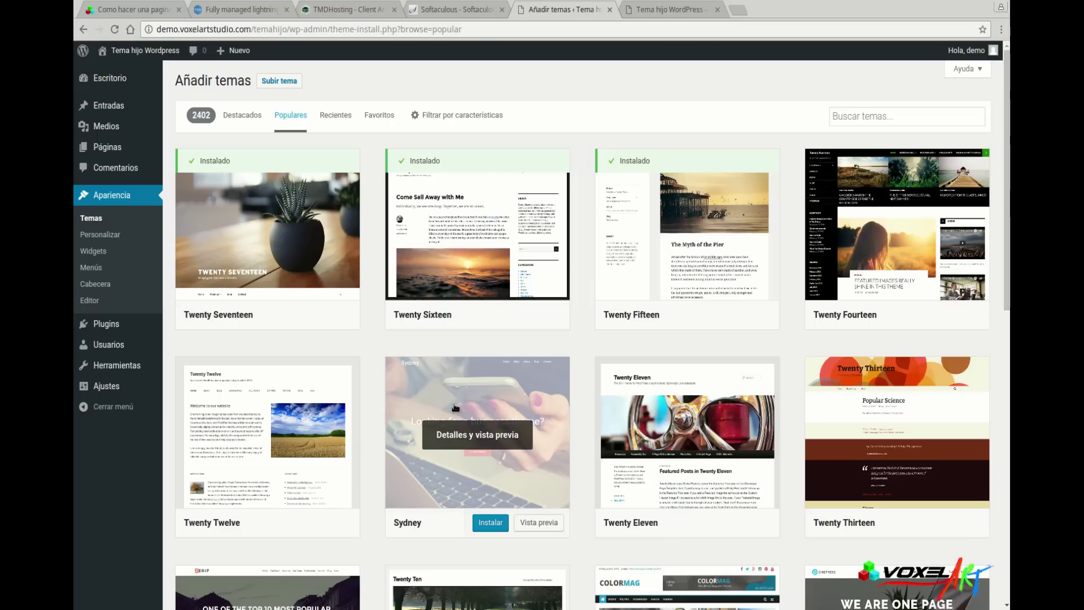
left_click(498, 524)
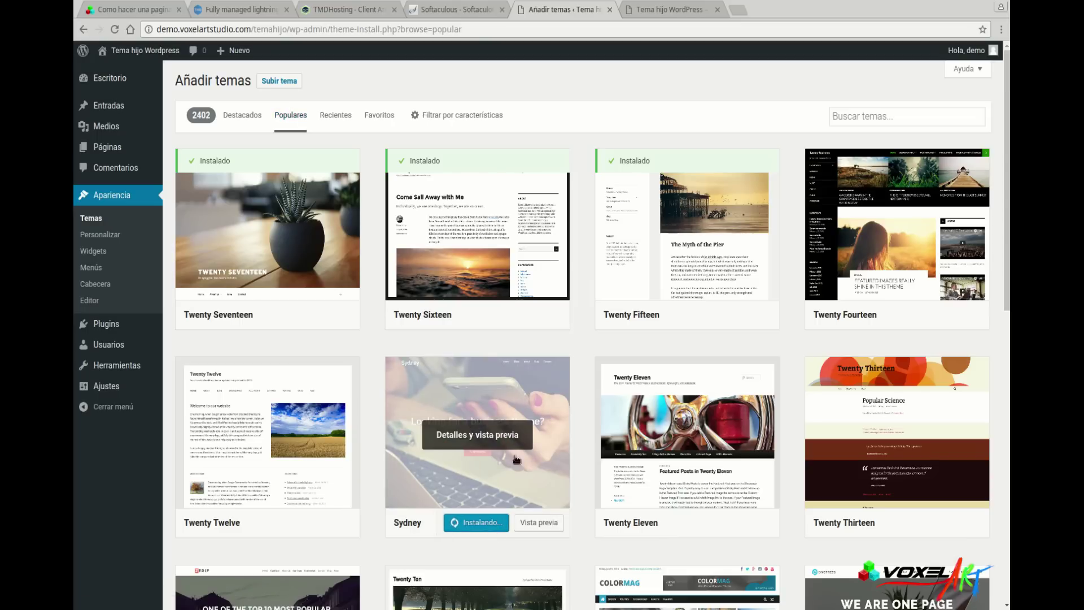
scroll(524, 395, "down", 1)
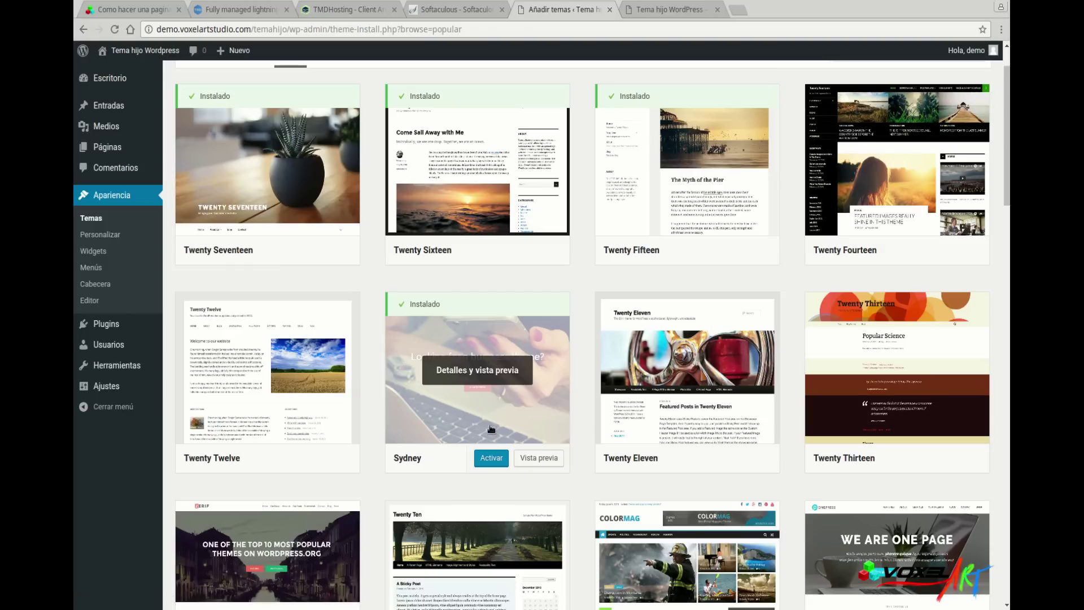
left_click(491, 463)
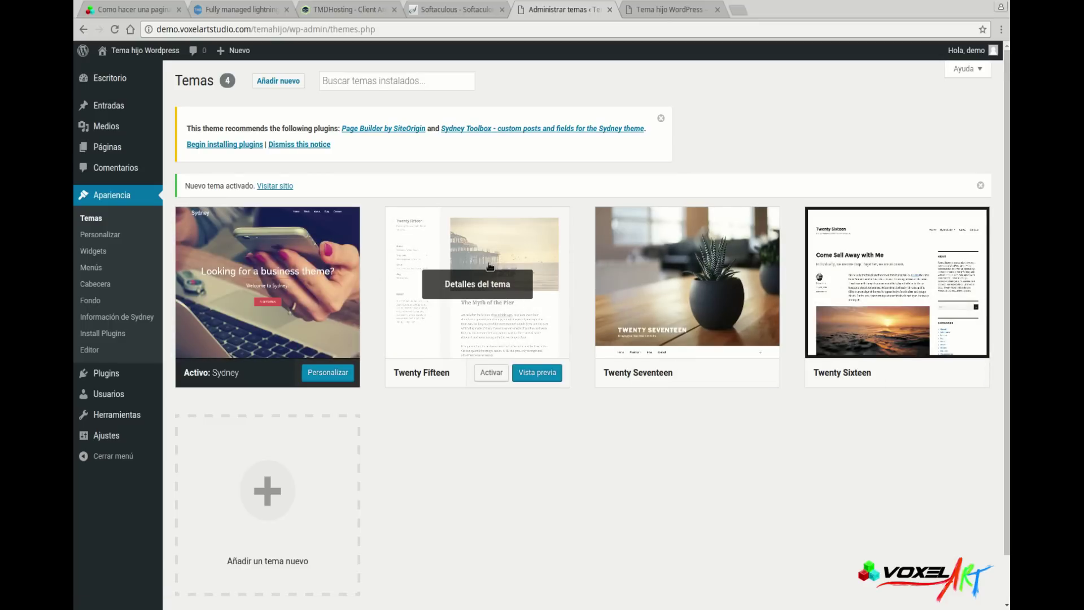
left_click(661, 120)
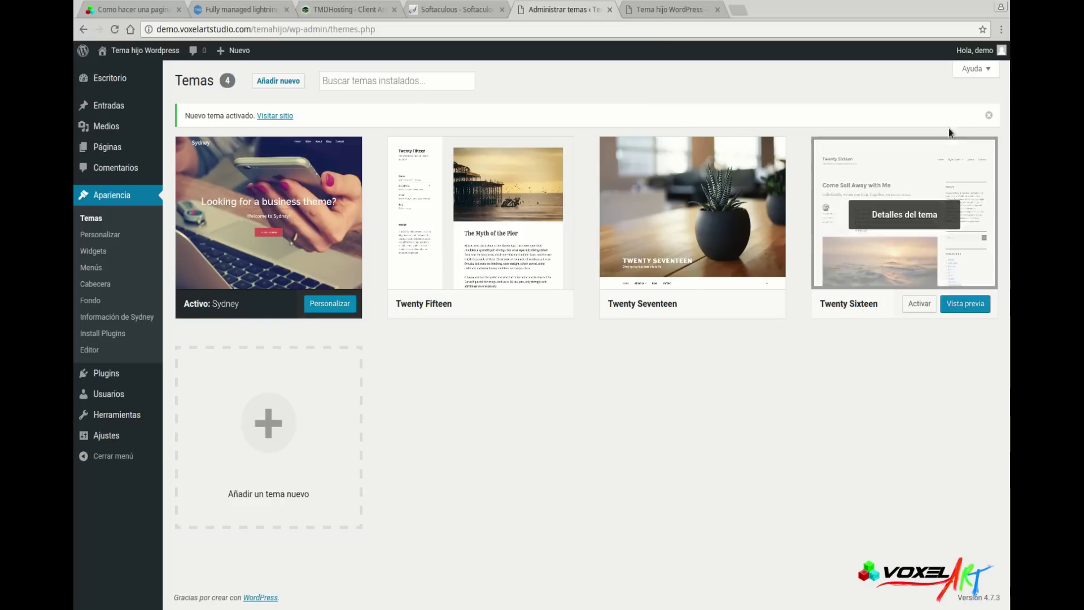
left_click(989, 115)
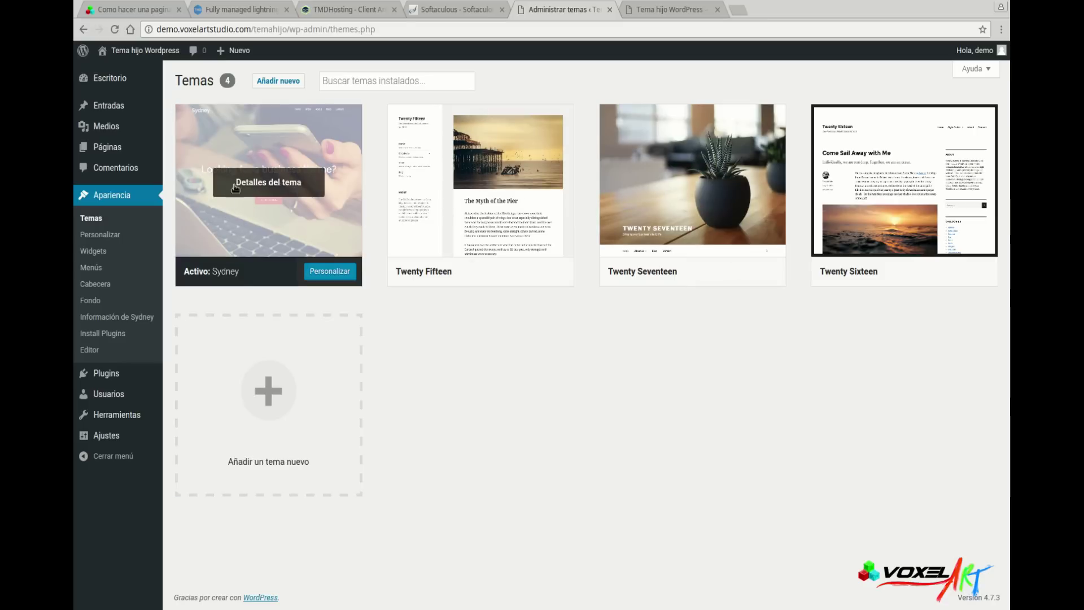
Reload the demo site's front end and look over the whole home page with the Sydney theme.
left_click(655, 12)
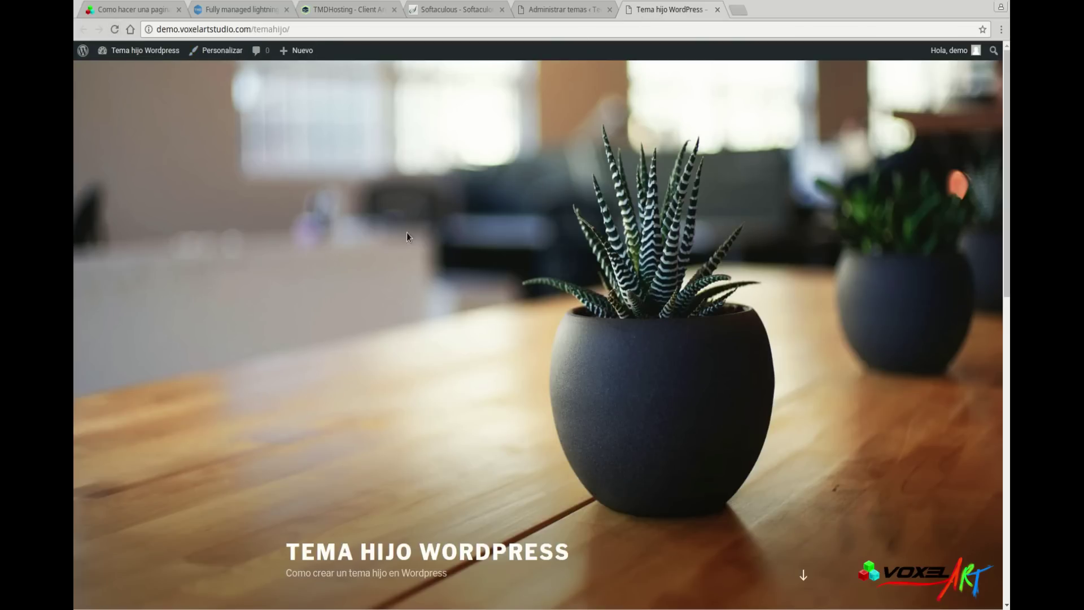
left_click(114, 29)
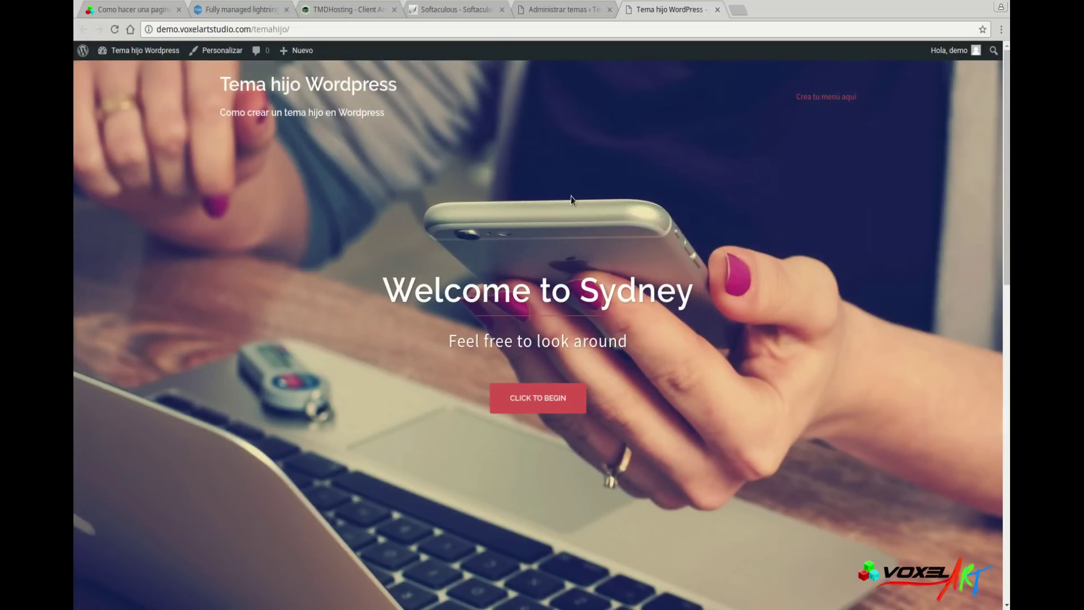
scroll(674, 390, "down", 5)
scroll(672, 394, "down", 8)
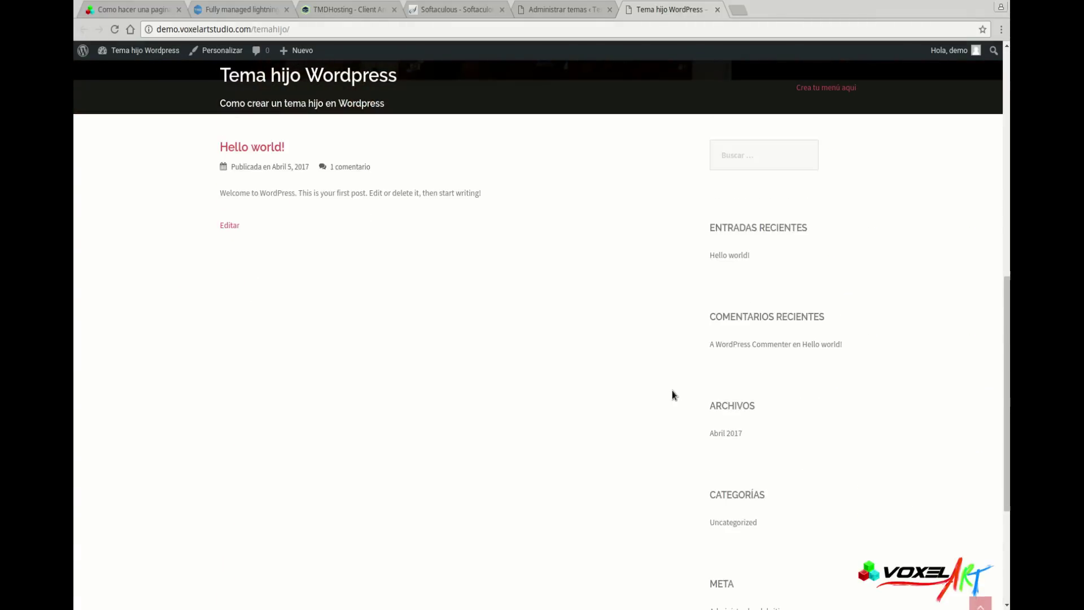
scroll(668, 393, "up", 7)
scroll(668, 390, "up", 5)
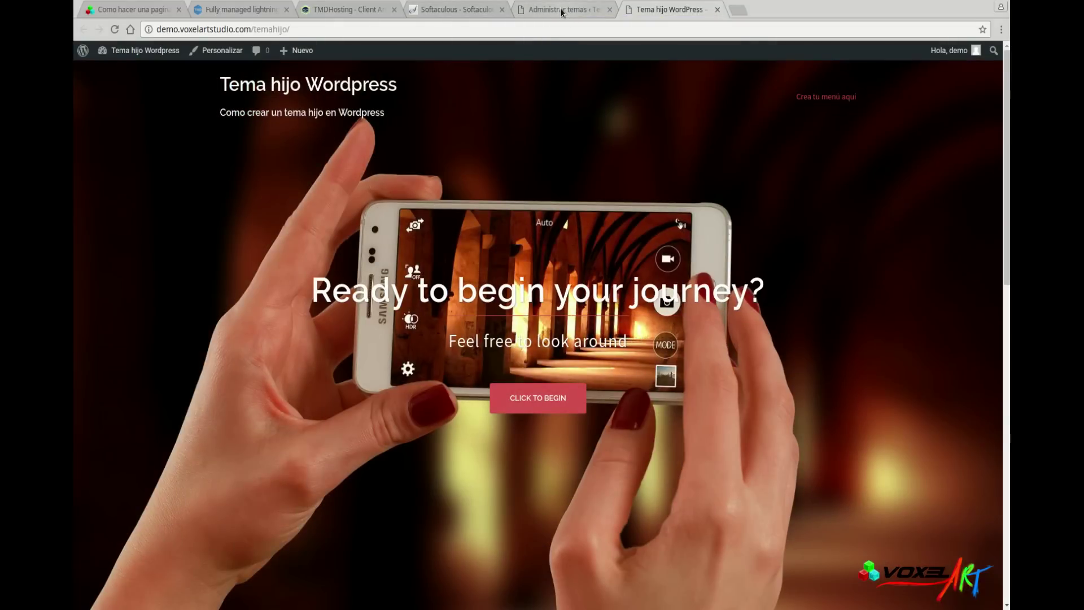
Return to the installed themes list and review the active Sydney theme and its appearance options.
left_click(562, 10)
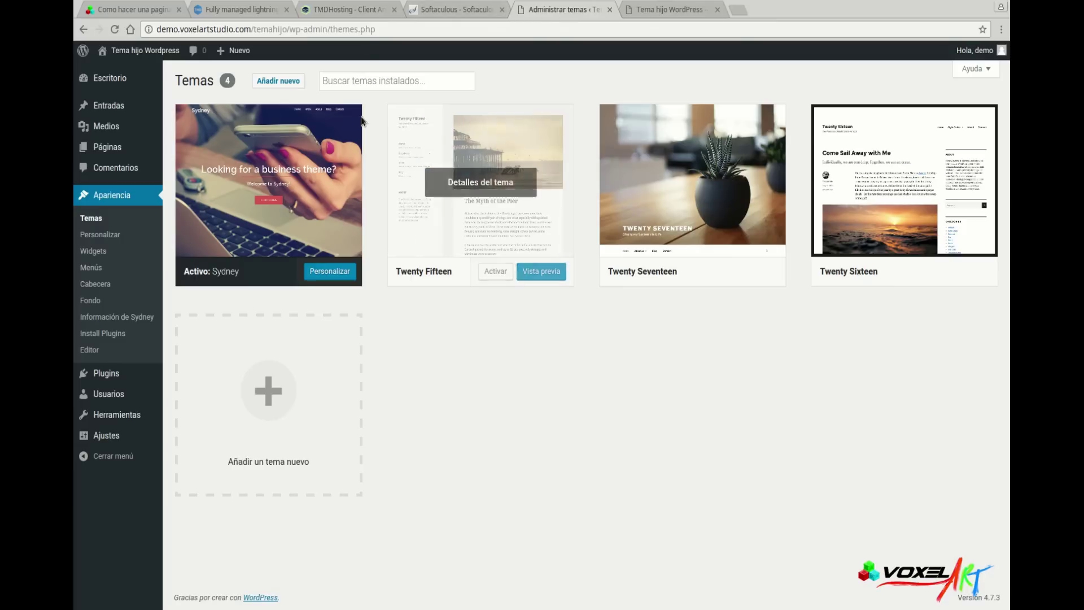
mouse_move(327, 202)
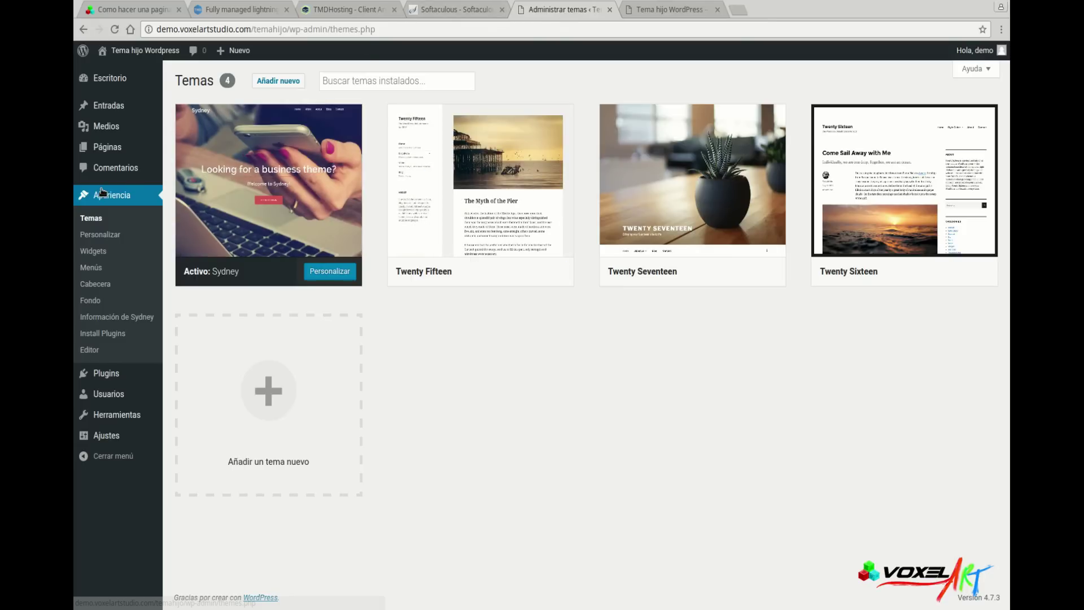
mouse_move(104, 376)
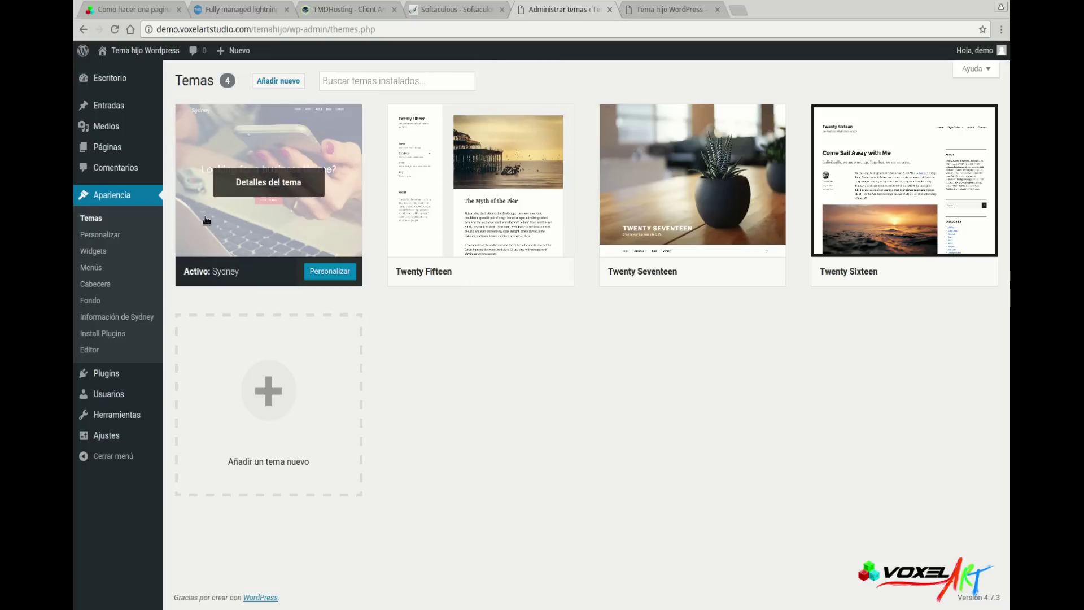
mouse_move(519, 274)
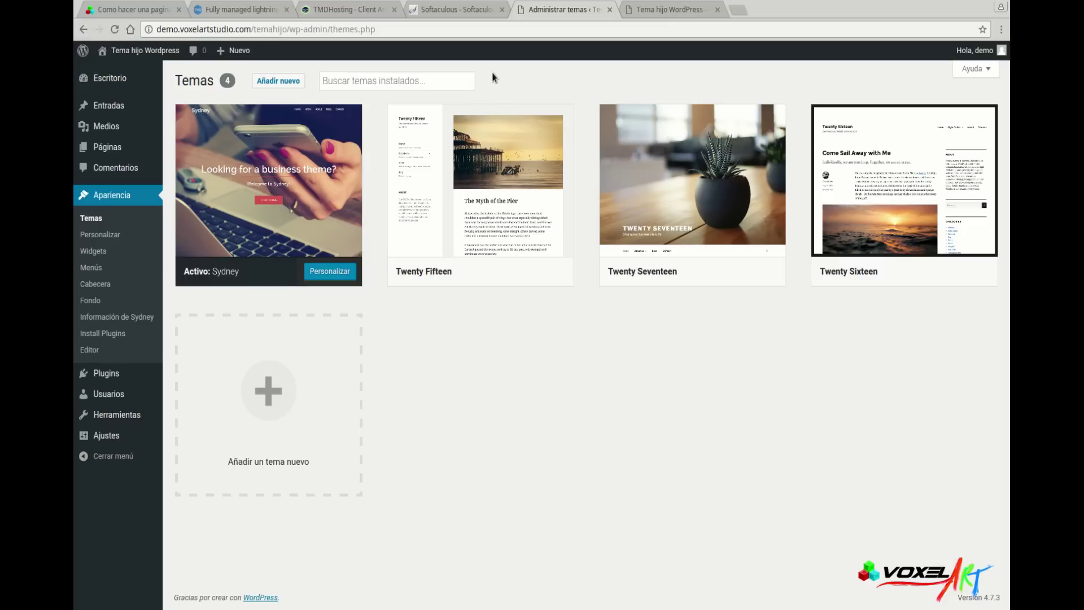
Switch to the Softaculous tab, go to cPanel, and open its file manager.
left_click(449, 9)
scroll(560, 269, "up", 1)
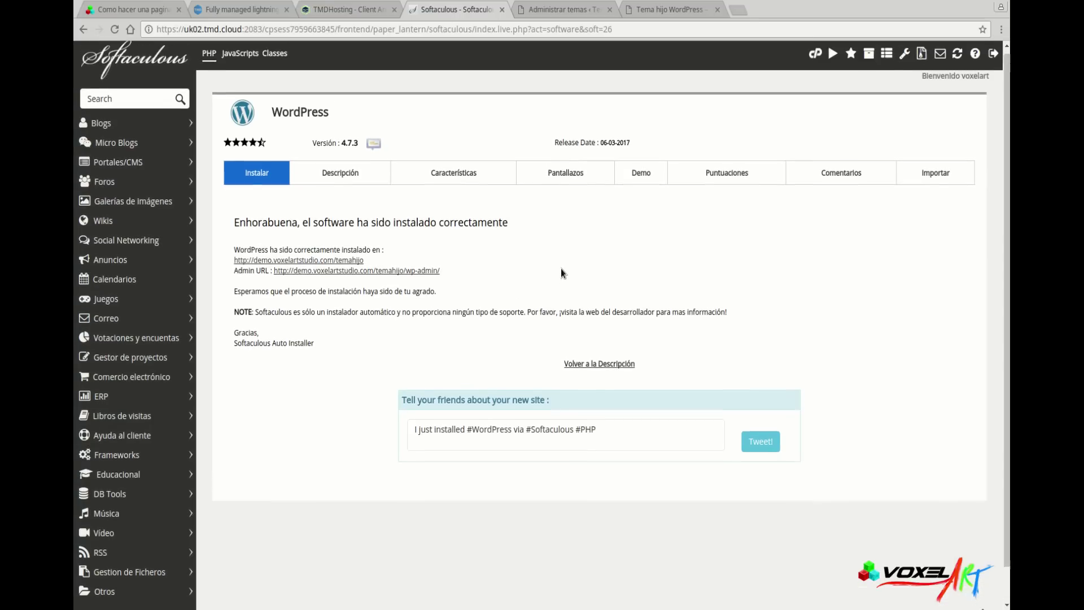
left_click(815, 59)
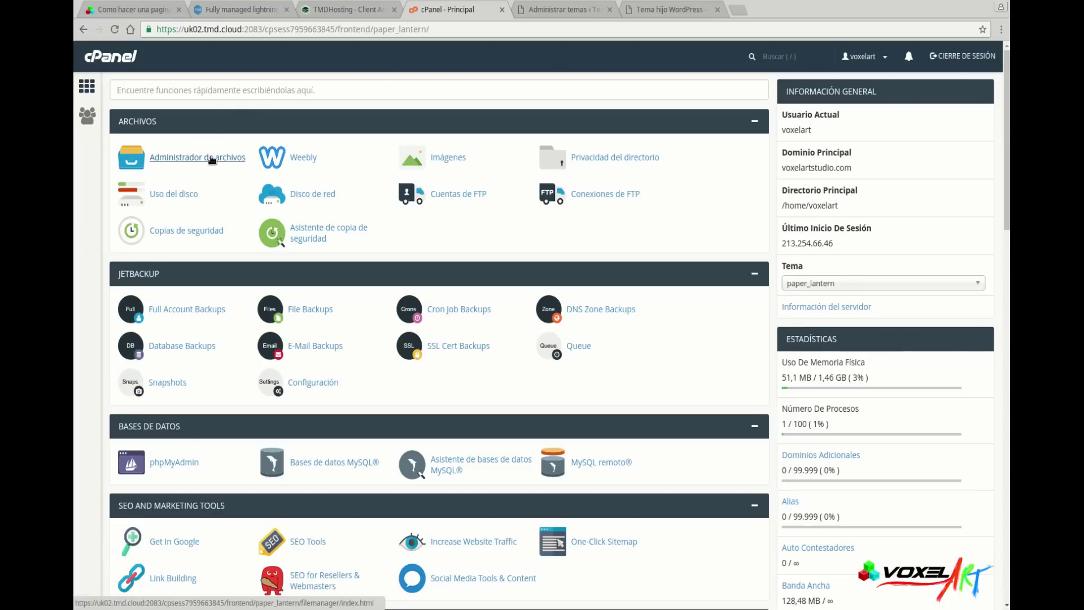
left_click(204, 159)
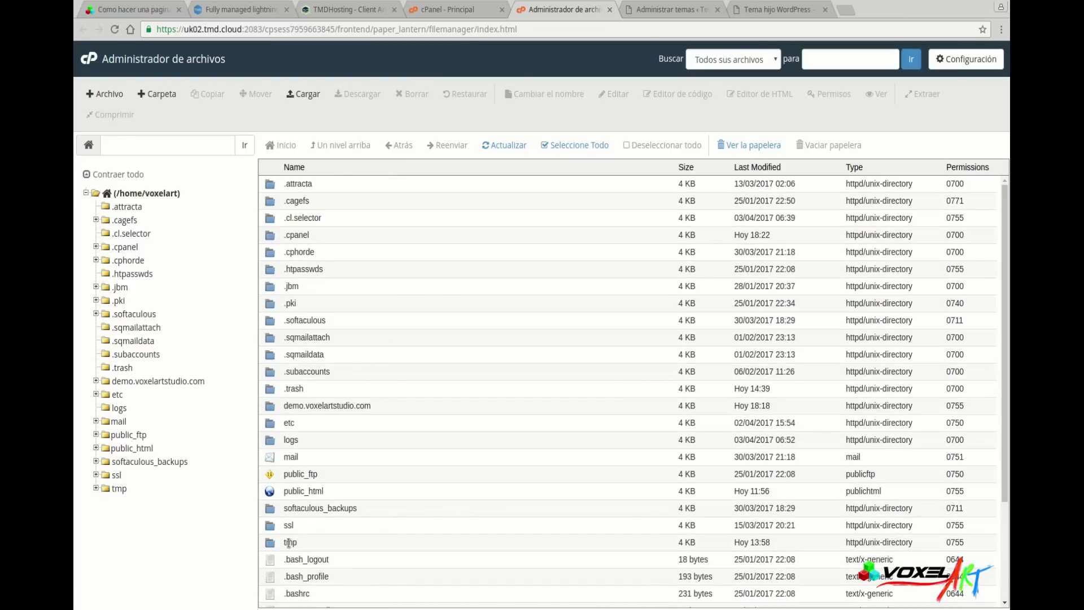
Open the themes folder inside public_html/wp-content.
double_click(270, 492)
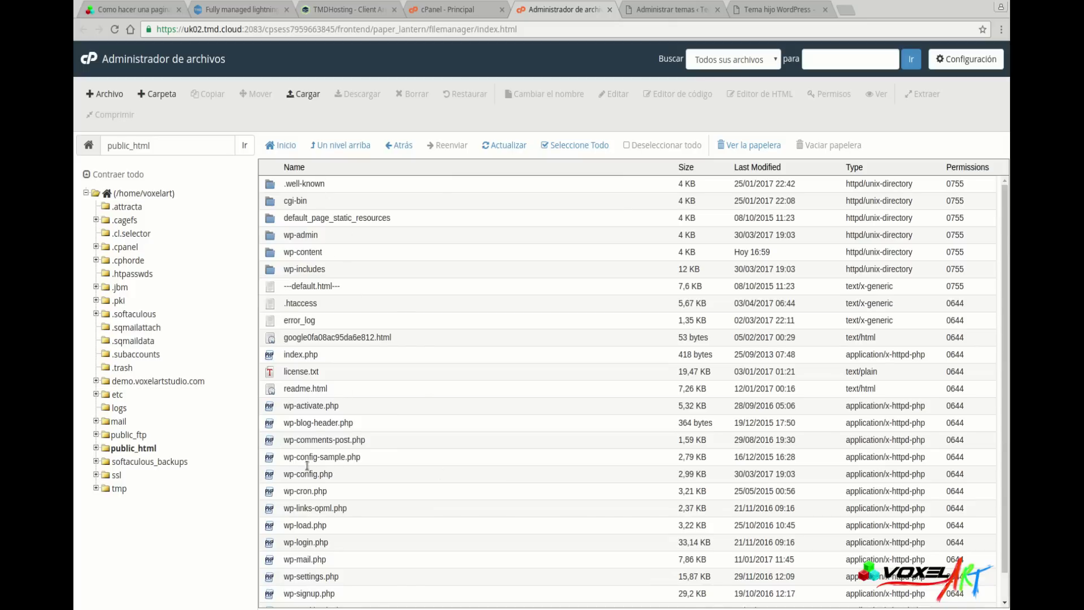
double_click(270, 252)
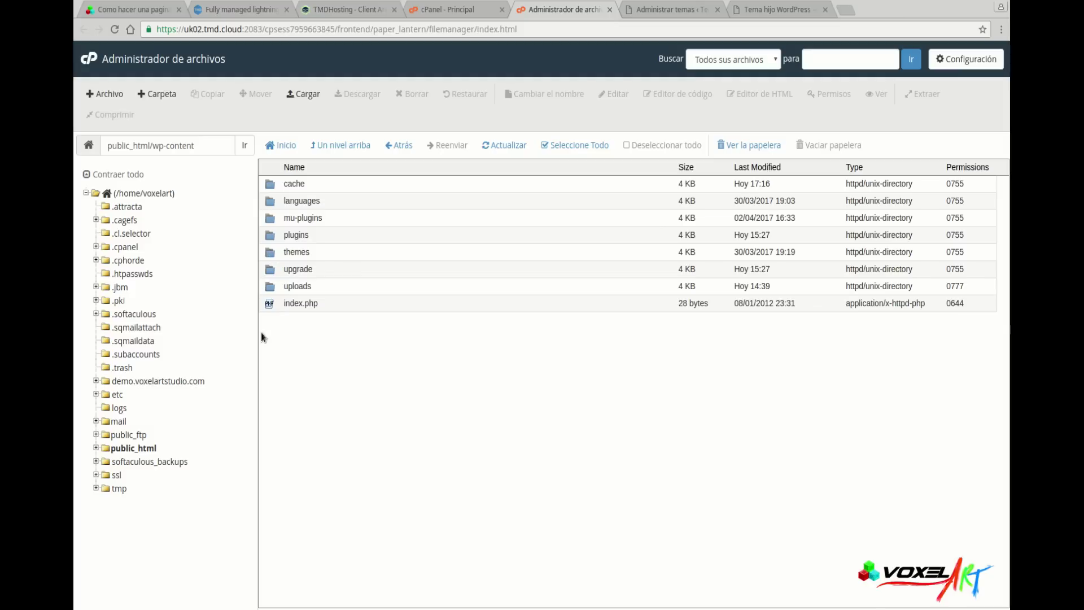
double_click(269, 253)
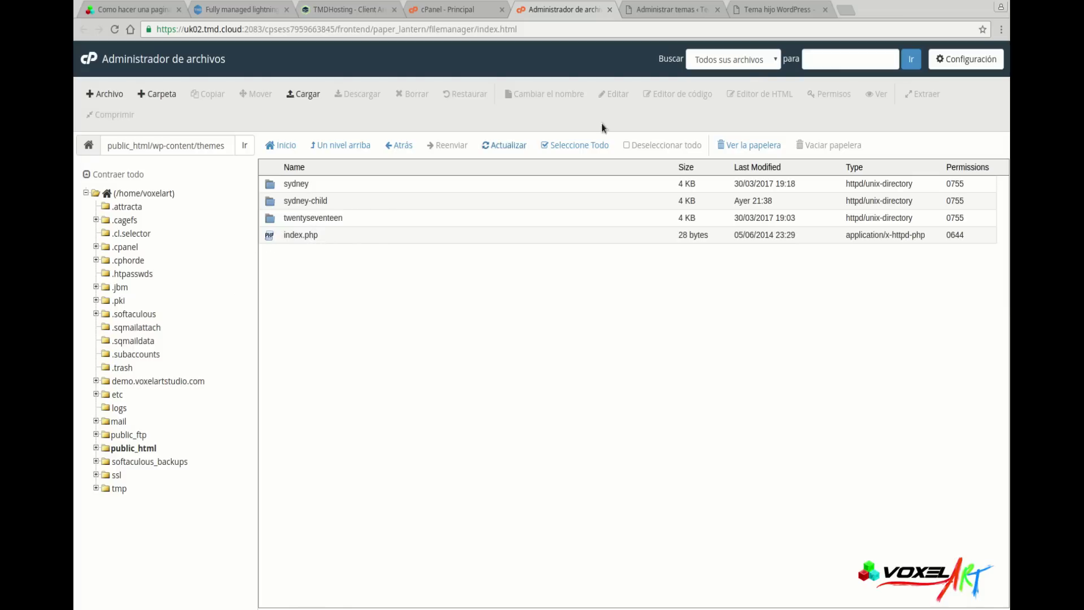
Check the demo site's front end and its temahijo address against the open cPanel file manager.
left_click(761, 10)
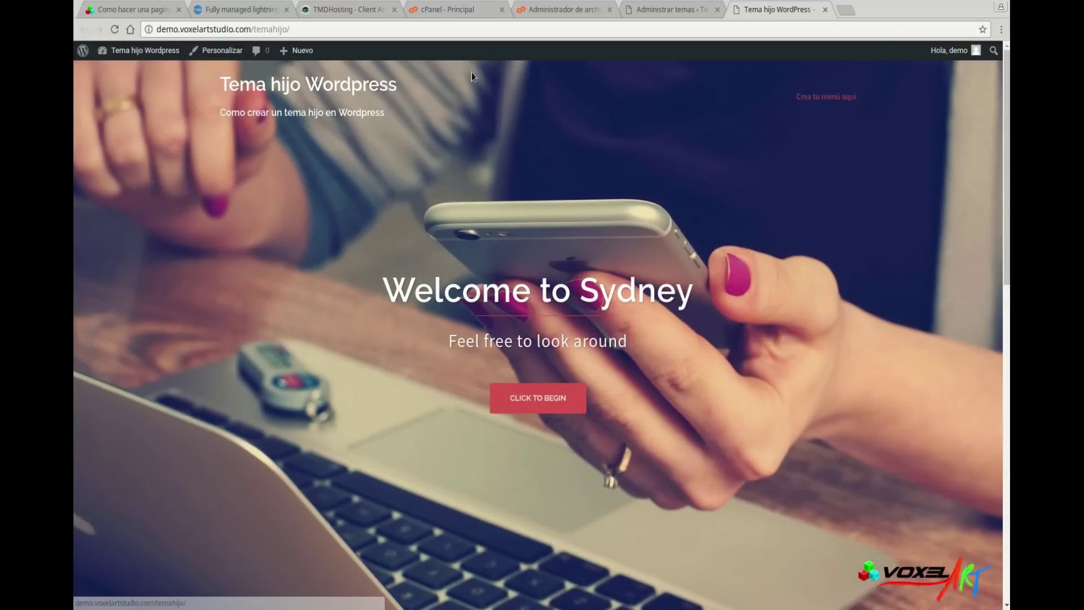
left_click(544, 12)
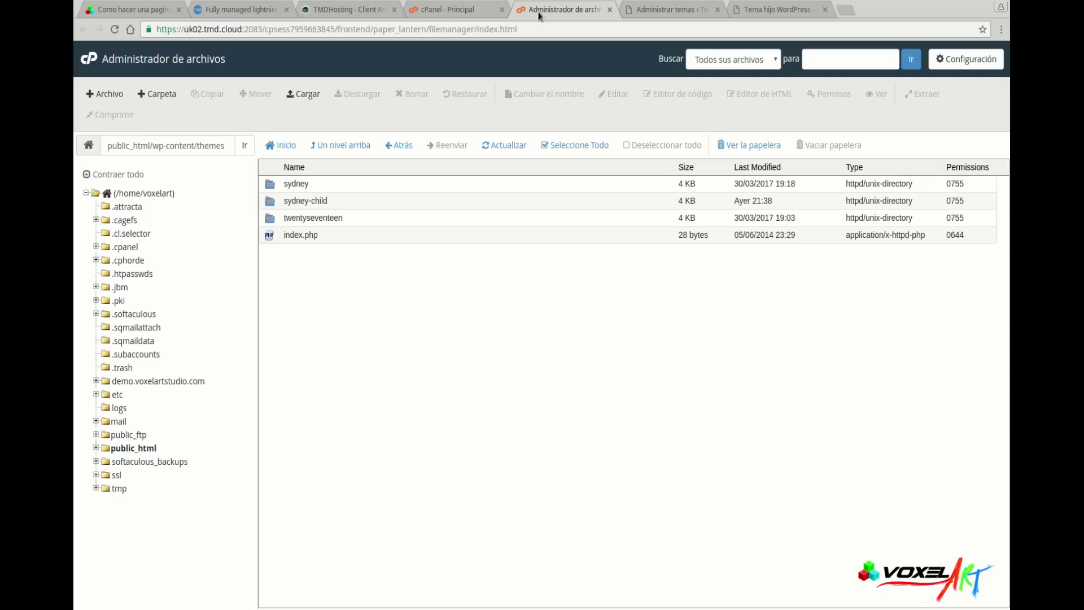
left_click(452, 10)
left_click(518, 12)
Go up to the home directory and open demo.voxelartstudio.com/temahijo/wp-content/themes.
left_click(341, 146)
left_click(338, 147)
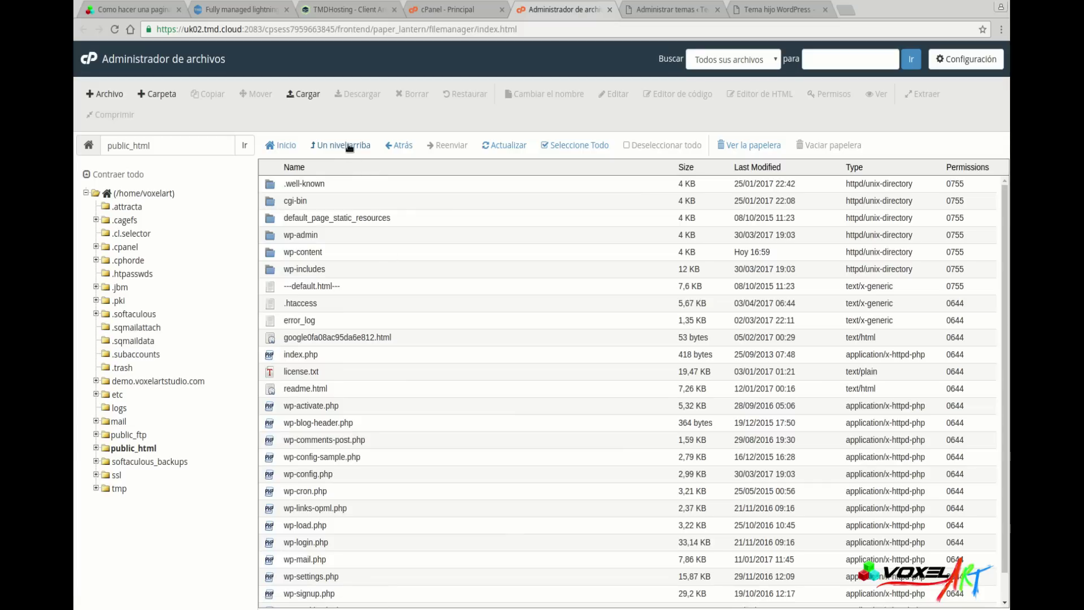
left_click(346, 145)
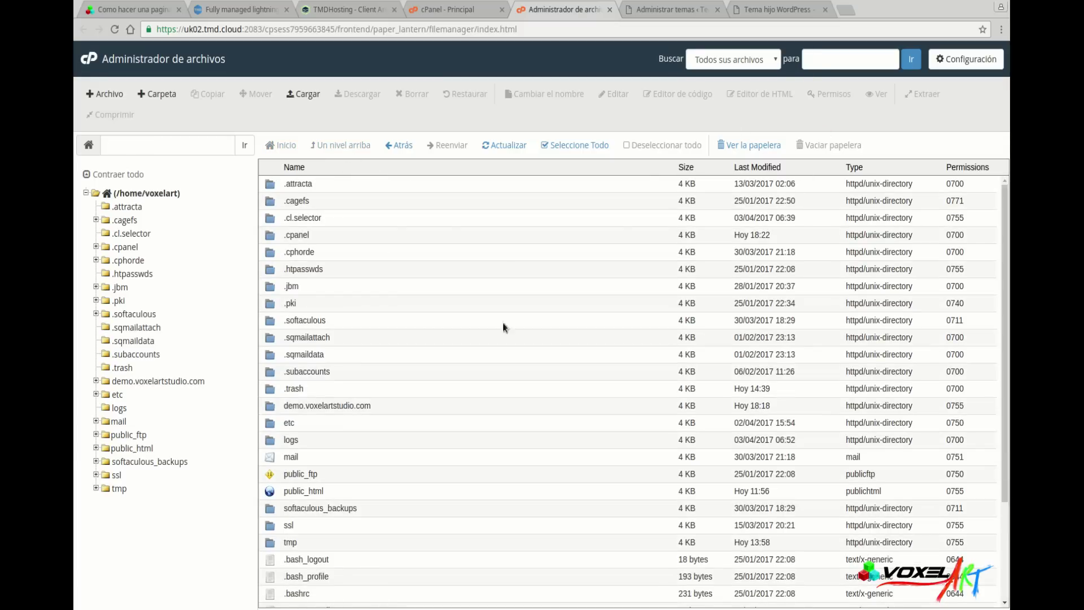
double_click(271, 410)
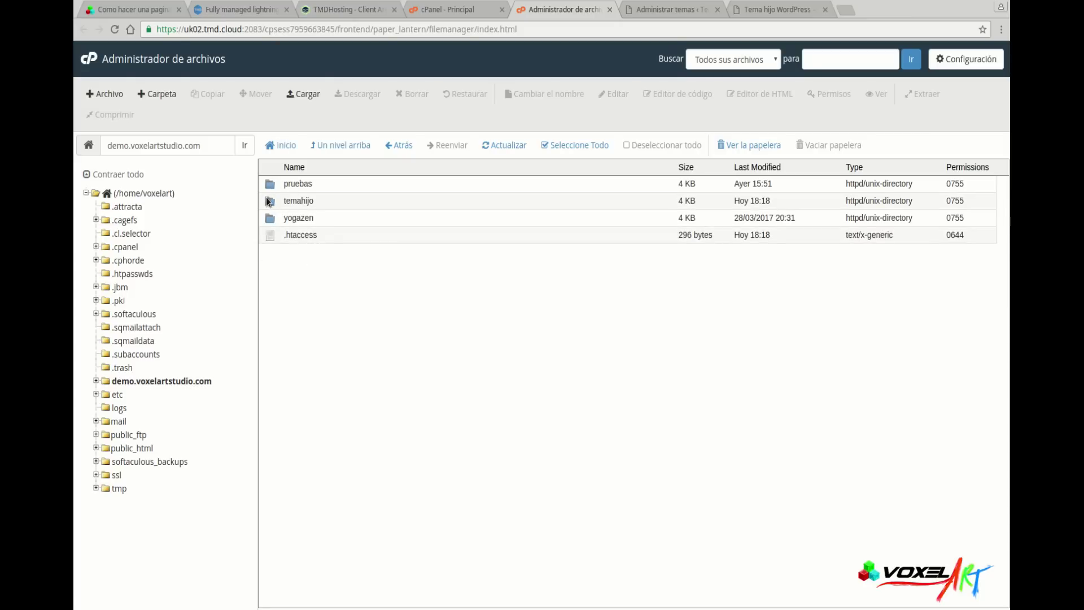
double_click(267, 199)
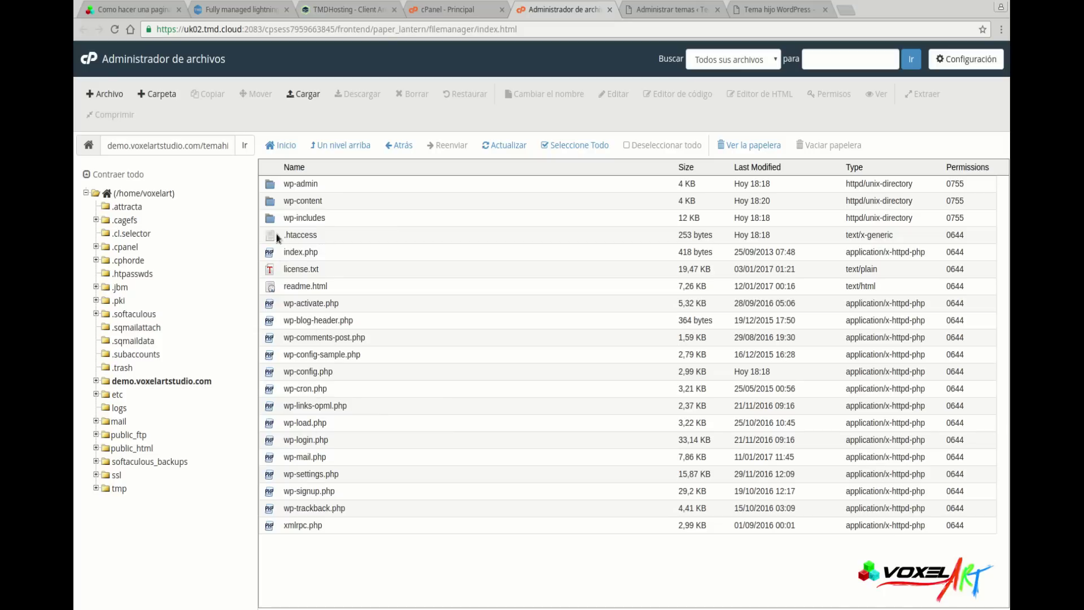
double_click(269, 201)
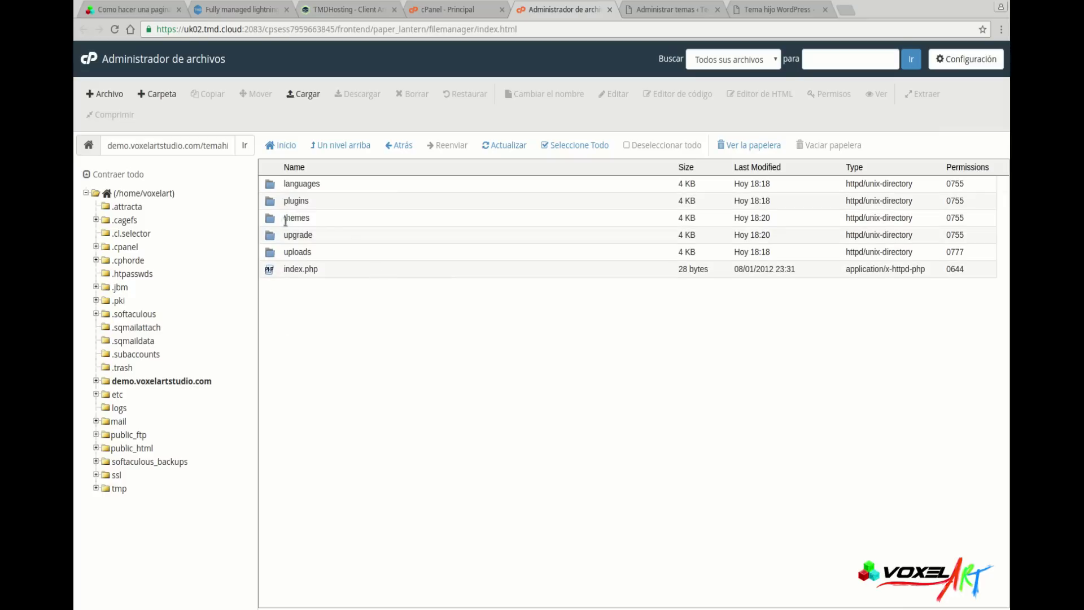
double_click(271, 220)
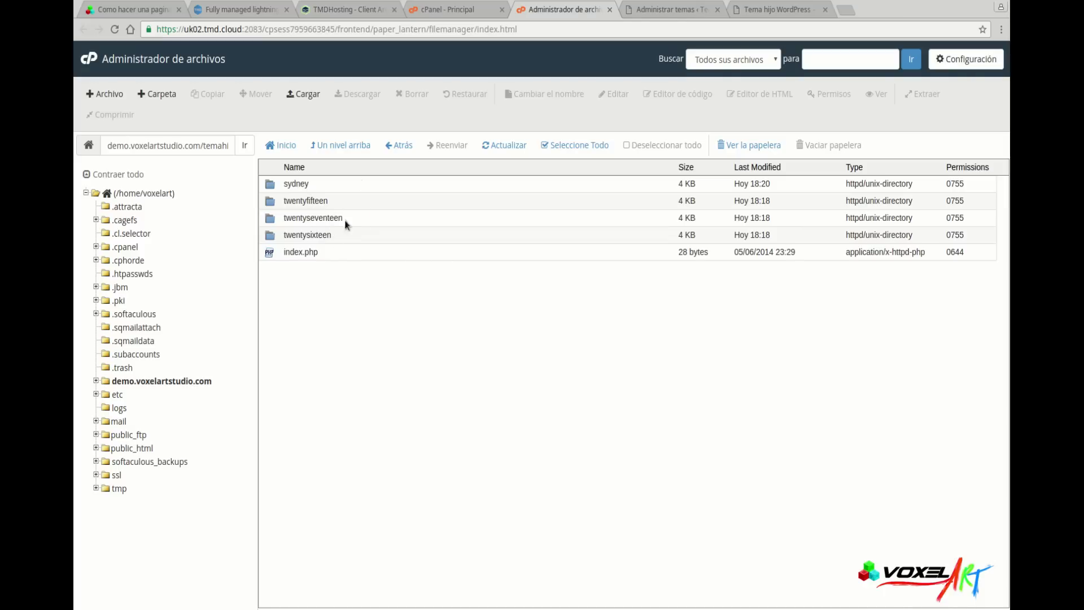
Compare the folders with WordPress's installed themes, and create a folder named sydney-hijo in the themes folder.
left_click(644, 8)
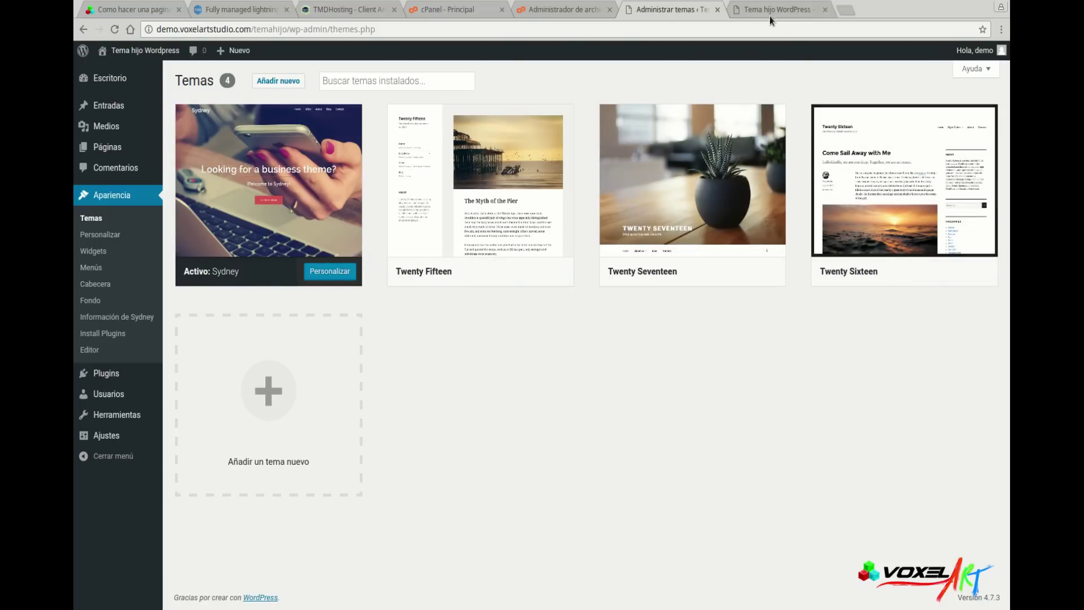
left_click(549, 10)
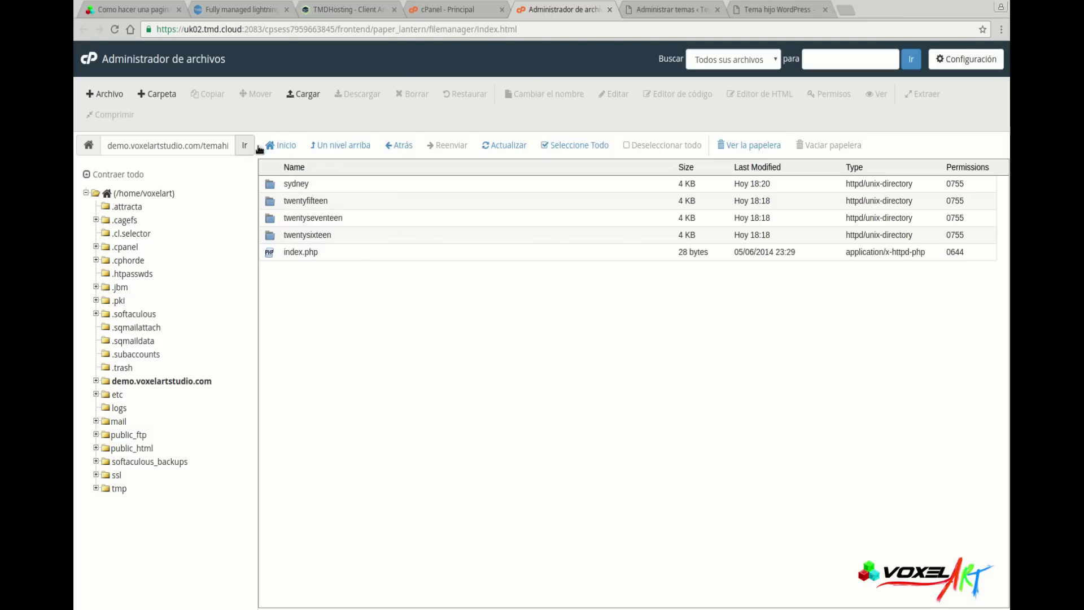
left_click(157, 93)
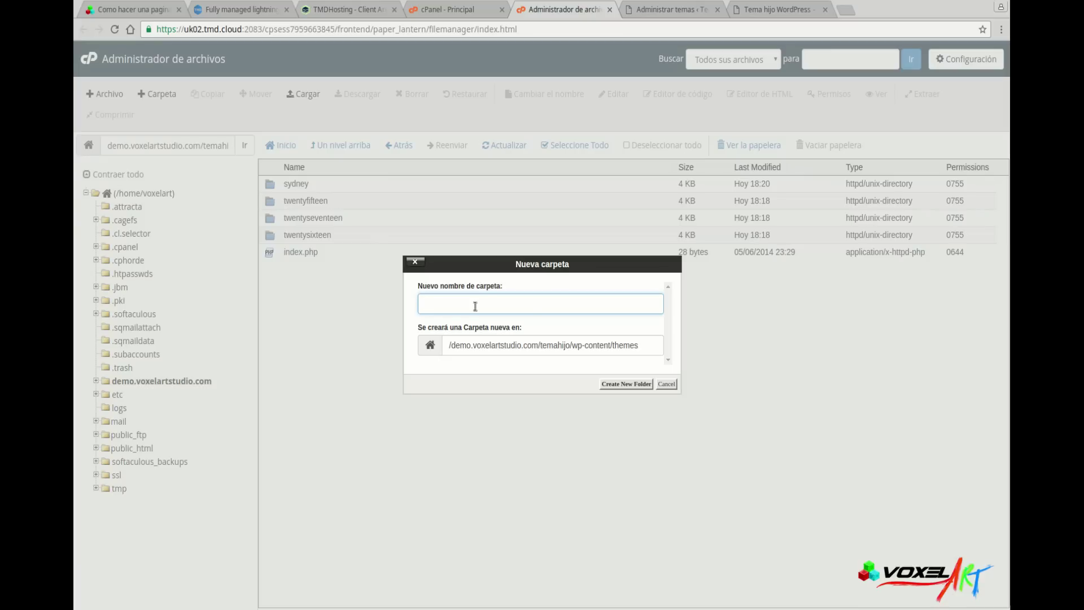
type("ney-hijo")
left_click(631, 386)
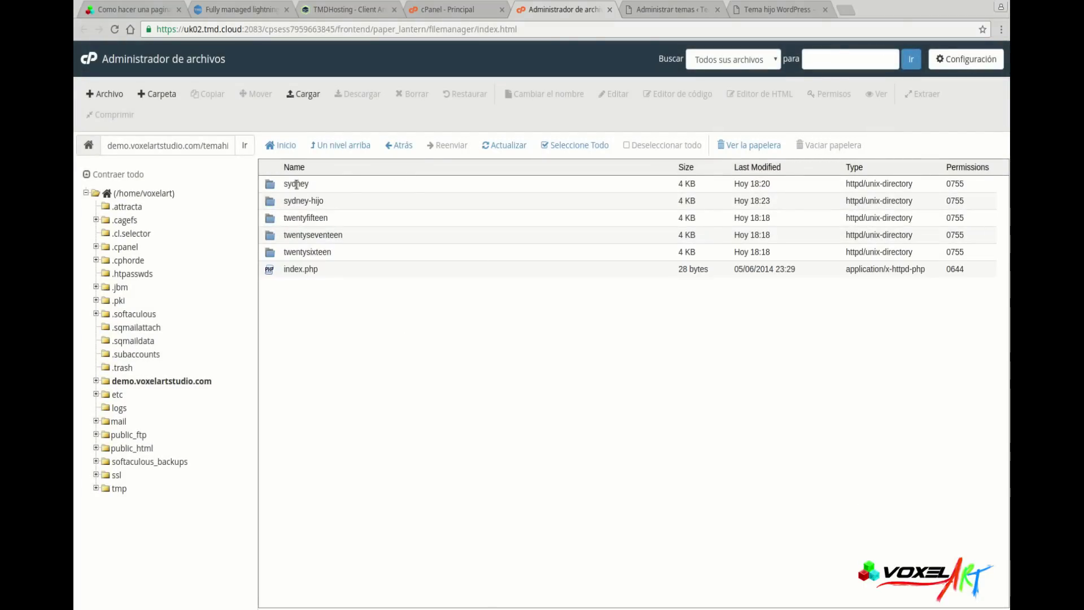
Create the empty files style.css and functions.php inside the sydney-hijo folder.
double_click(270, 201)
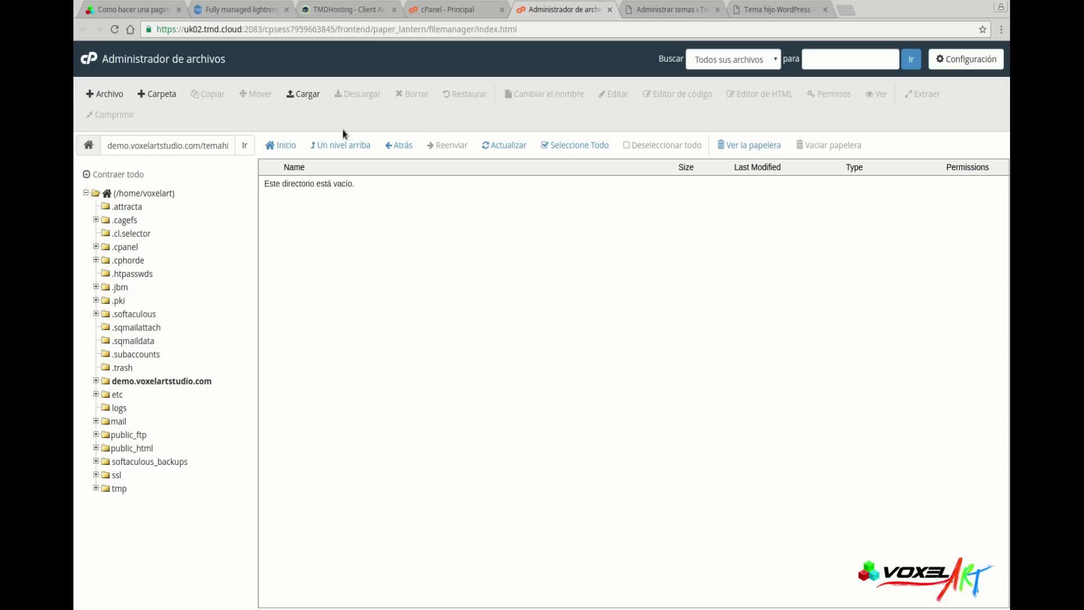
left_click(101, 96)
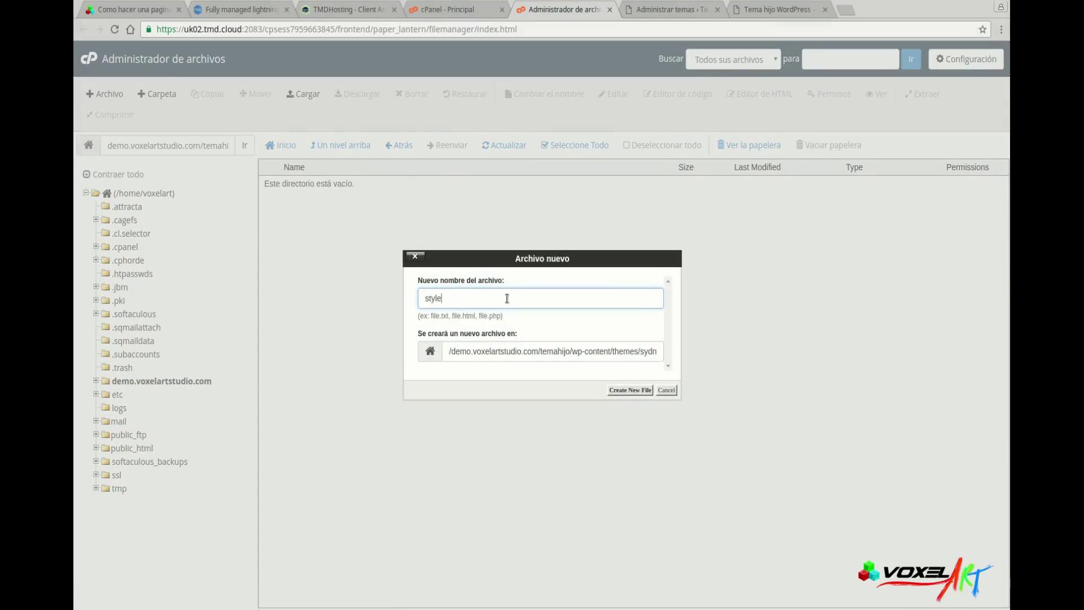
left_click(624, 392)
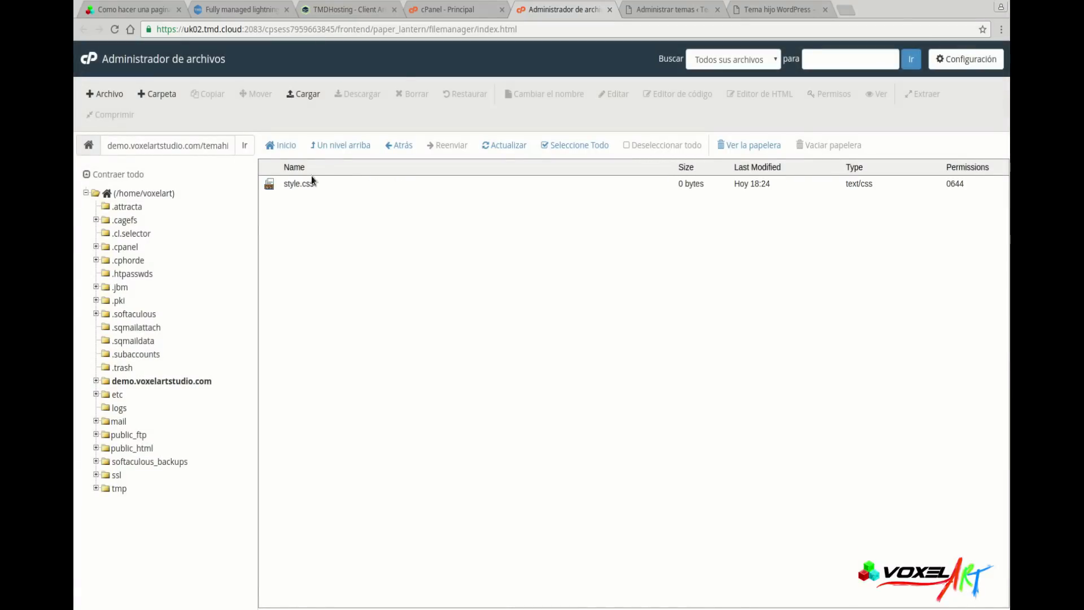
left_click(105, 94)
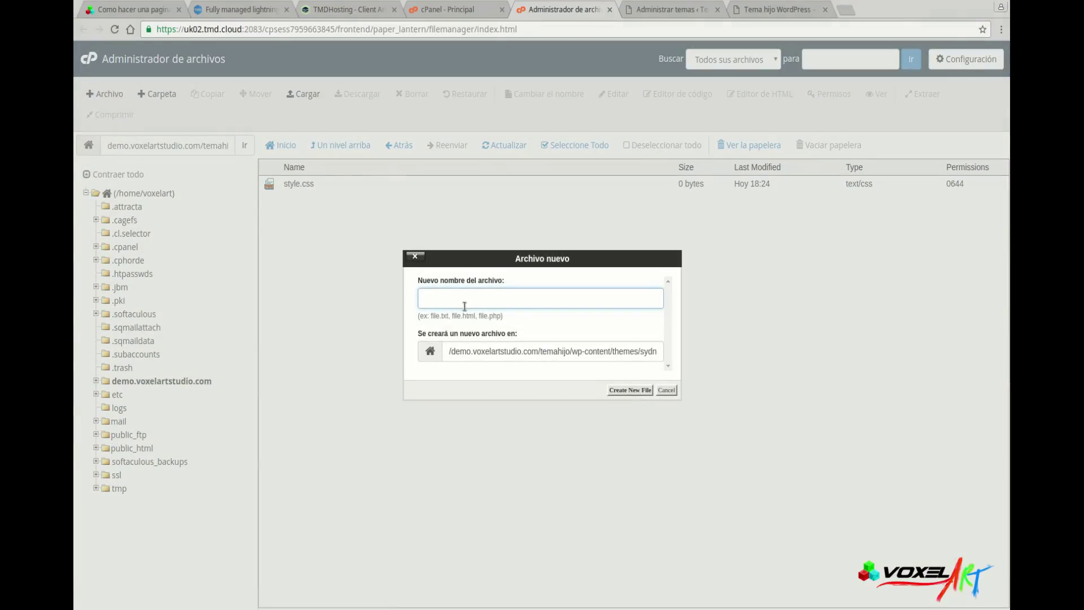
type("functions.")
left_click(637, 390)
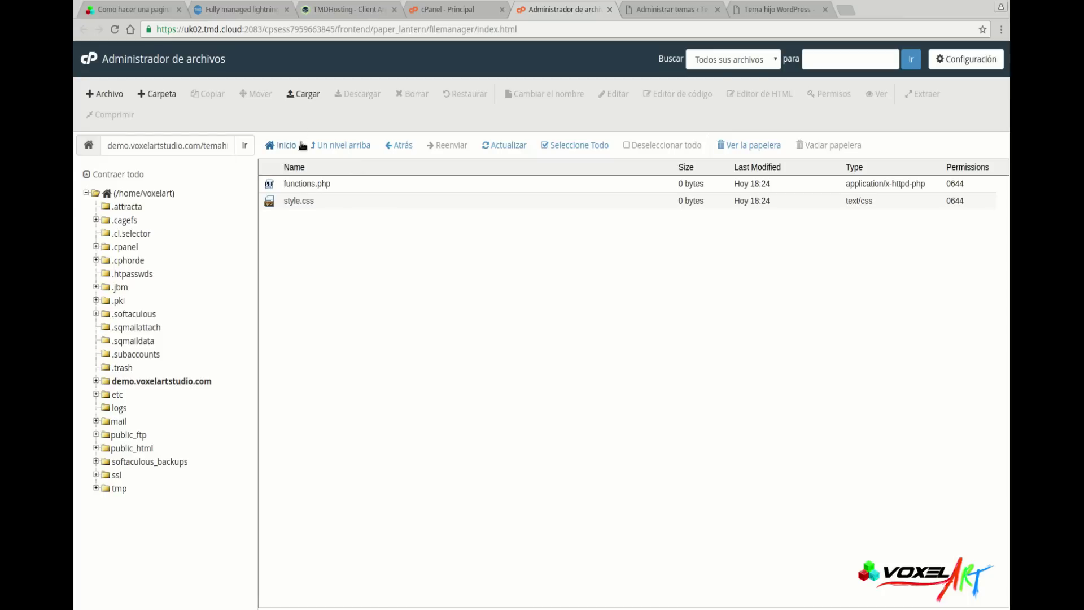
Open the article "Cómo crear un tema hijo en WordPress" from the Voxelart Studio blog.
left_click(127, 9)
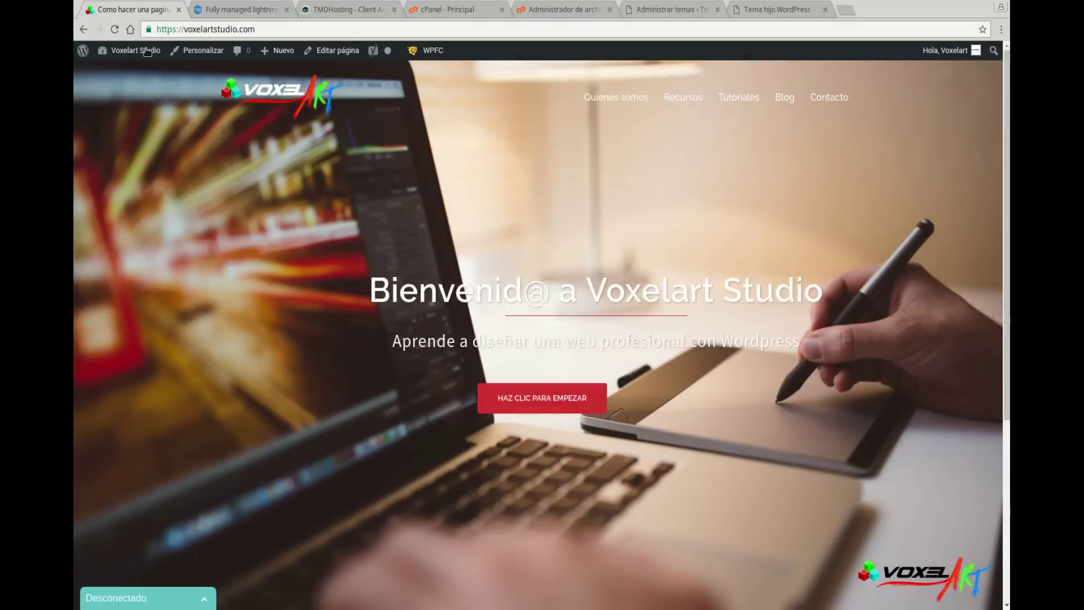
left_click(789, 102)
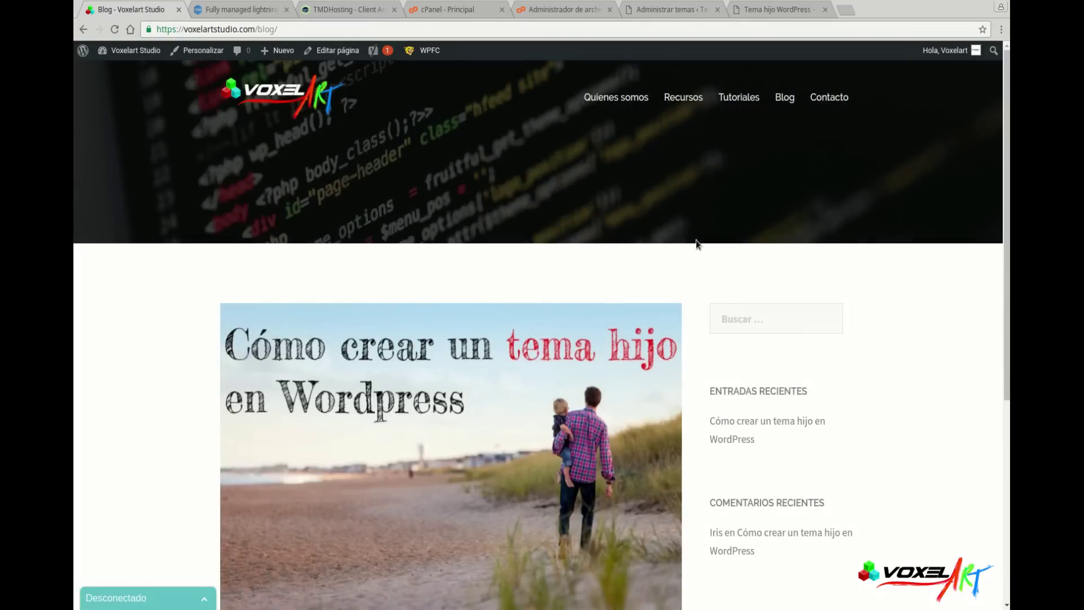
scroll(597, 353, "down", 4)
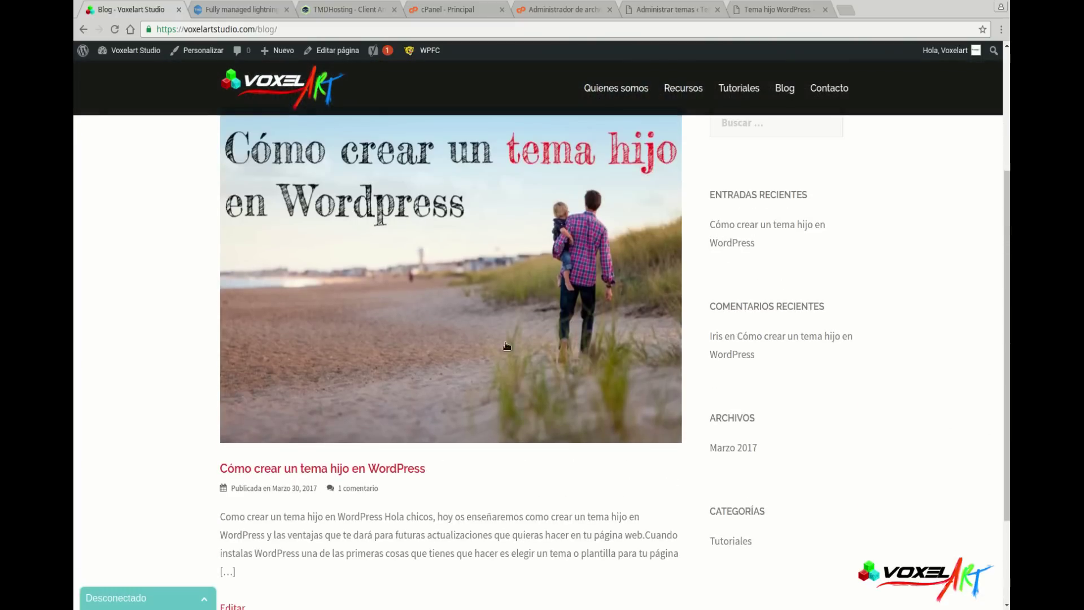
scroll(417, 238, "up", 2)
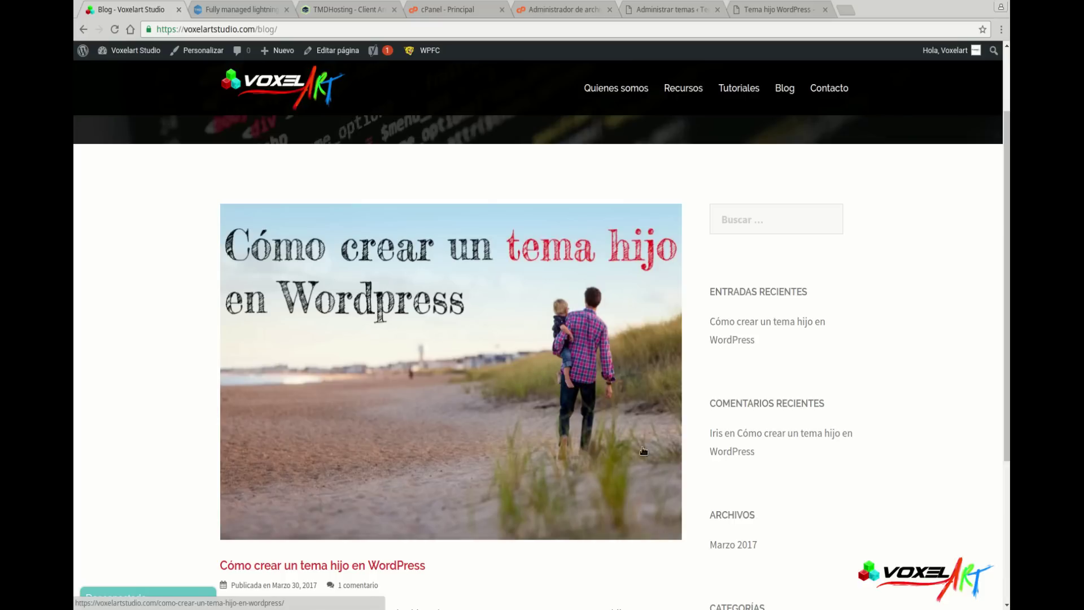
scroll(725, 451, "down", 3)
scroll(697, 437, "up", 2)
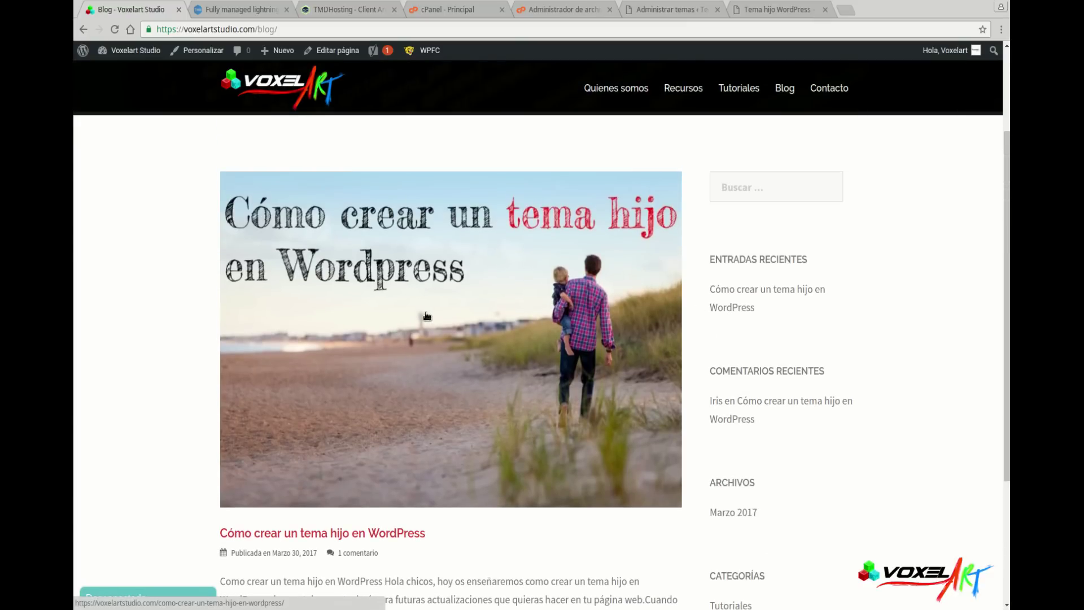
left_click(360, 312)
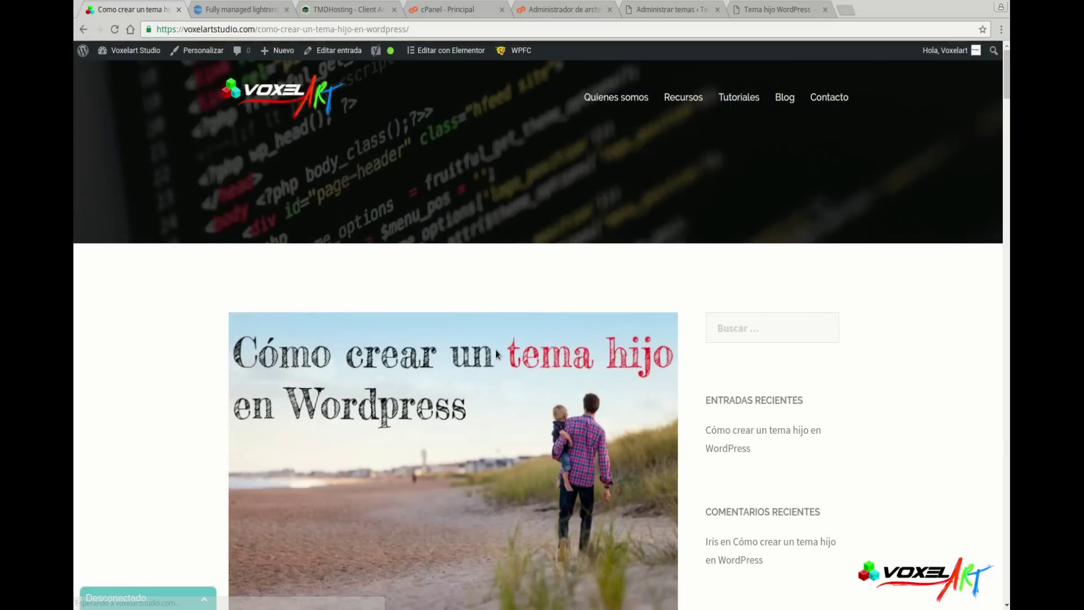
Copy the first code block under "Contenido del archivo style.css" in the article.
scroll(496, 354, "down", 10)
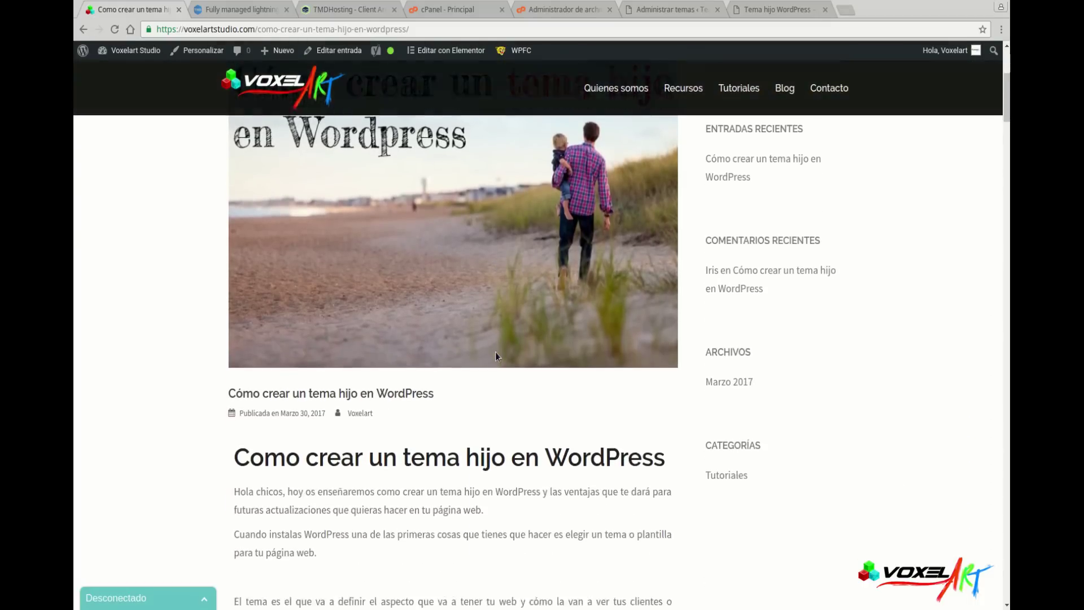
scroll(496, 353, "down", 20)
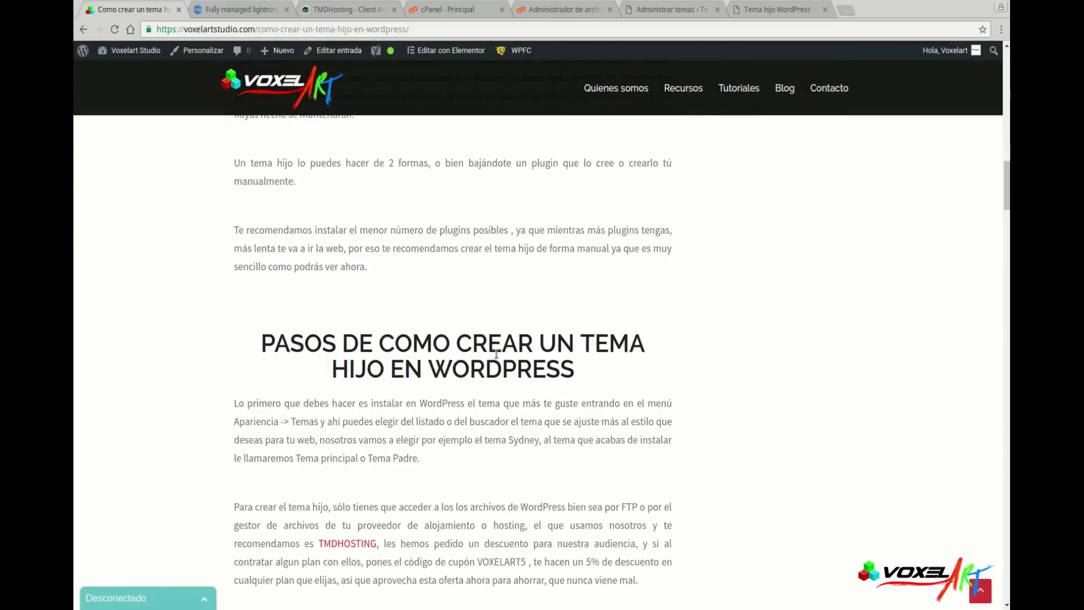
scroll(497, 353, "down", 15)
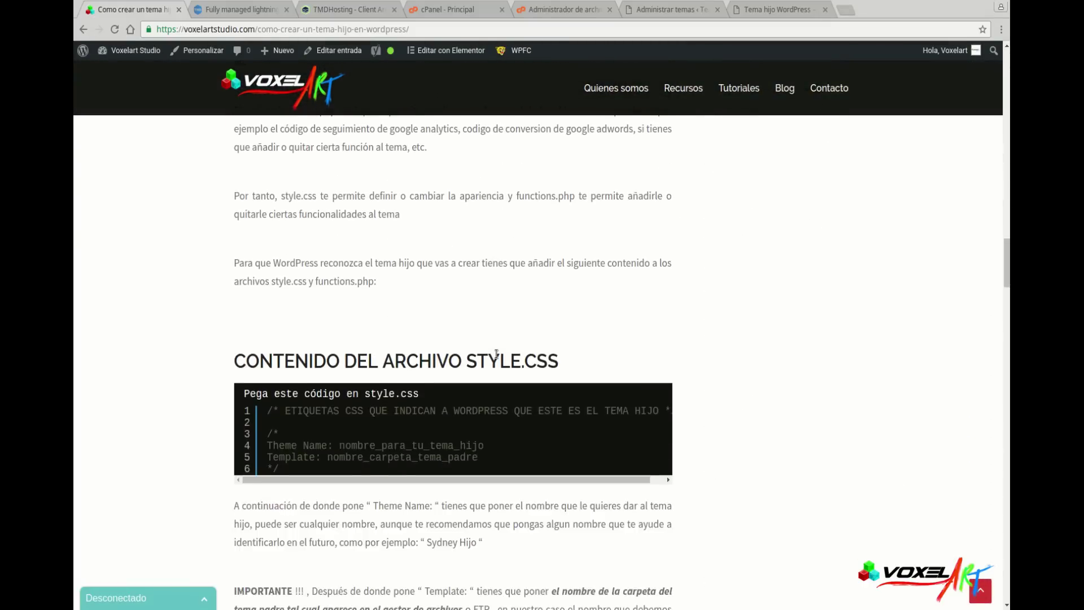
scroll(479, 344, "down", 2)
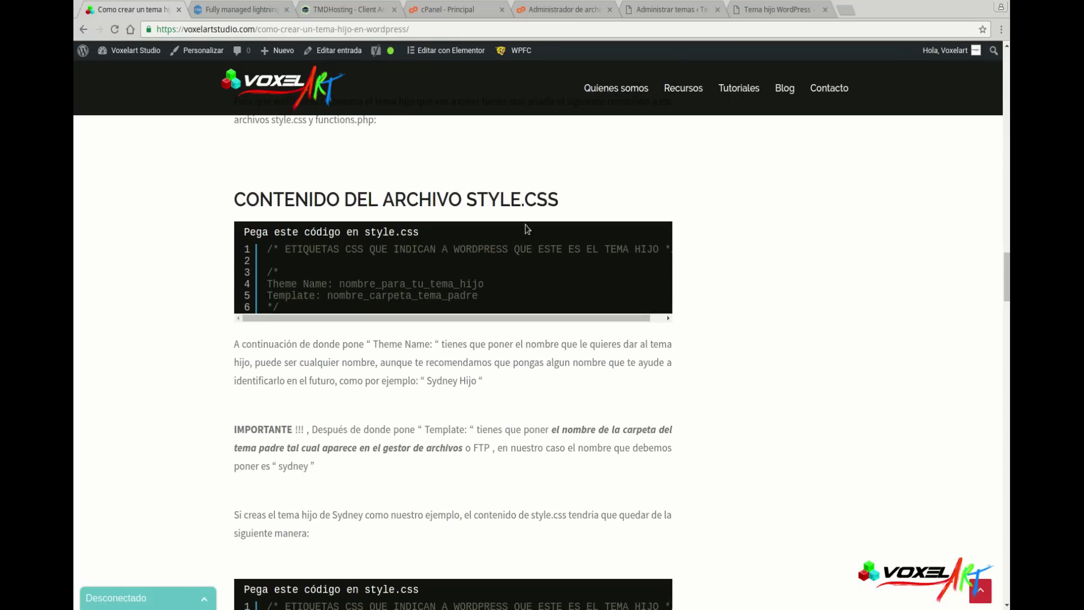
left_click_drag(288, 311, 266, 250)
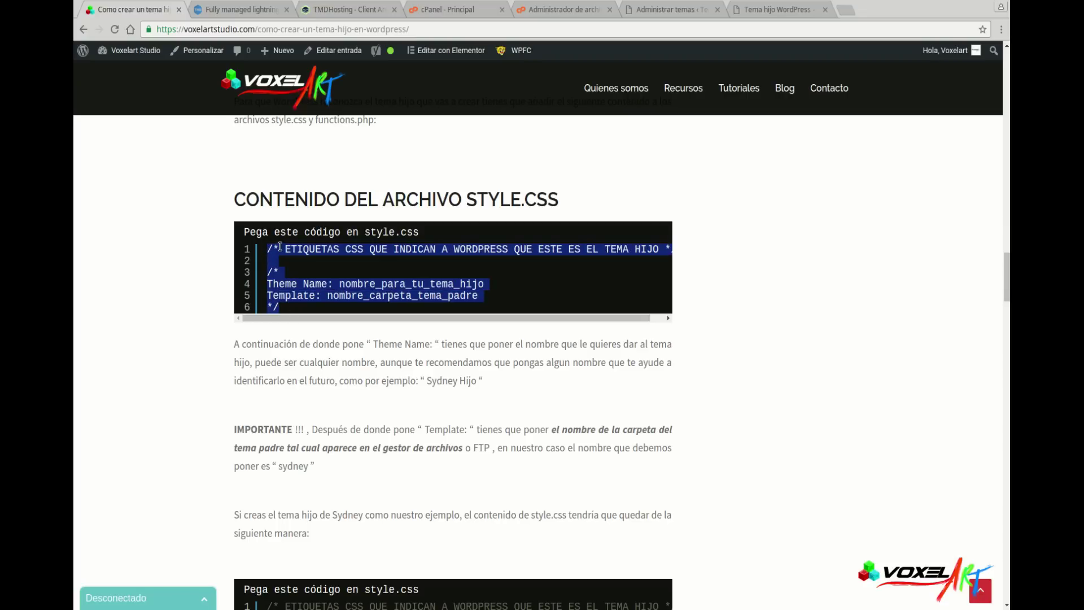
right_click(280, 248)
left_click(303, 255)
Return to the file manager and open the child theme's style.css in the code editor.
left_click(647, 12)
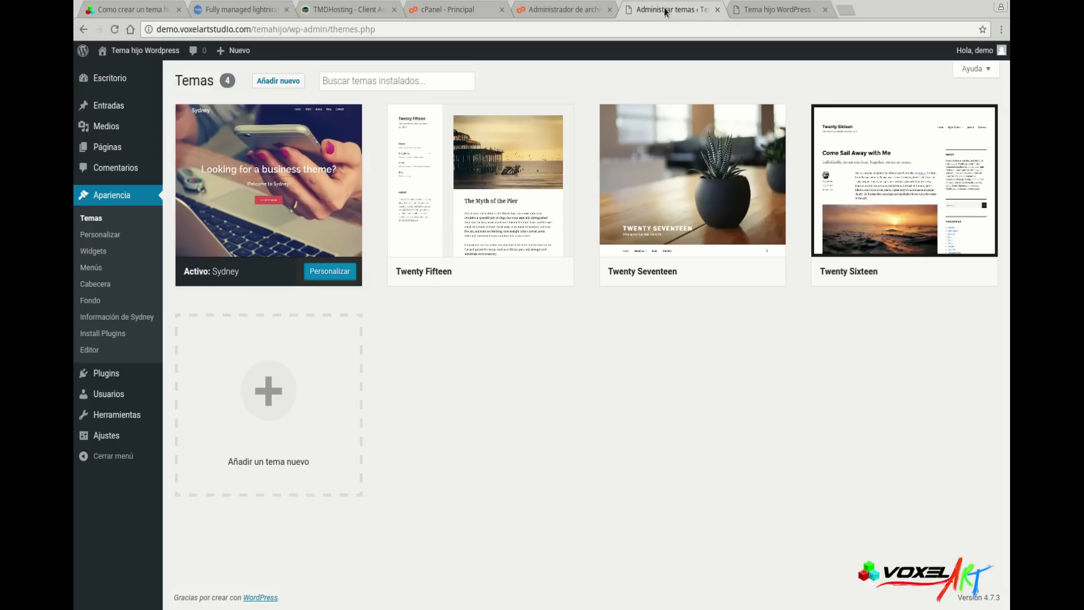
left_click(561, 12)
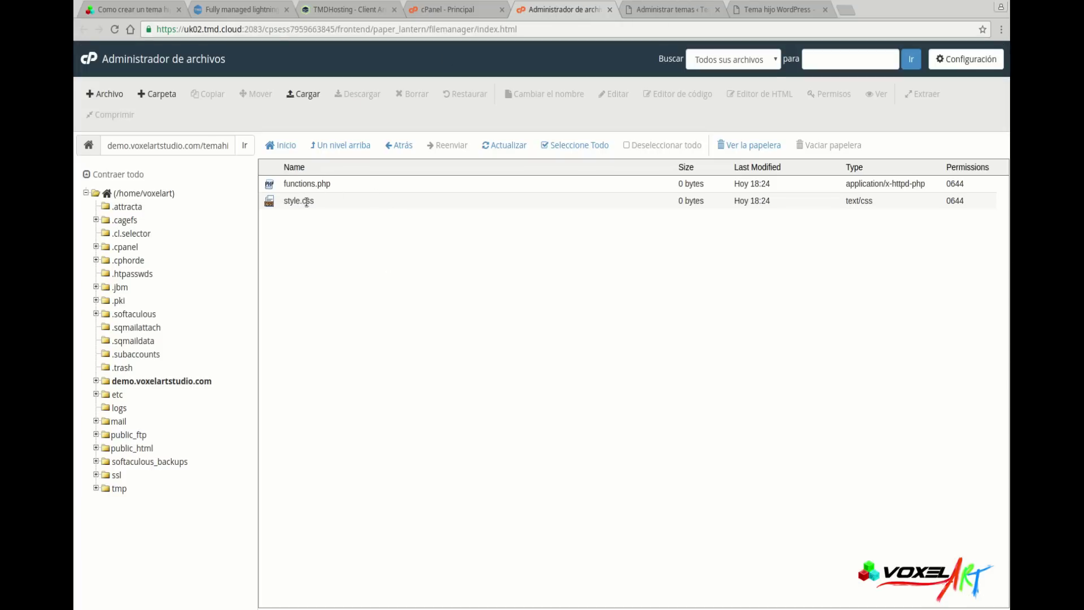
left_click(279, 201)
right_click(302, 205)
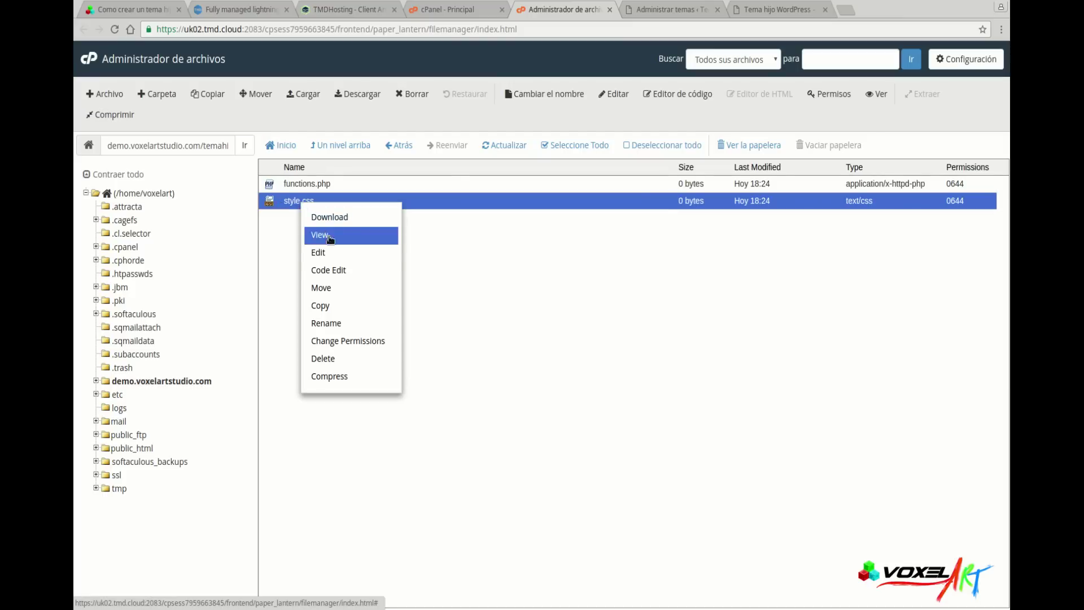
left_click(333, 270)
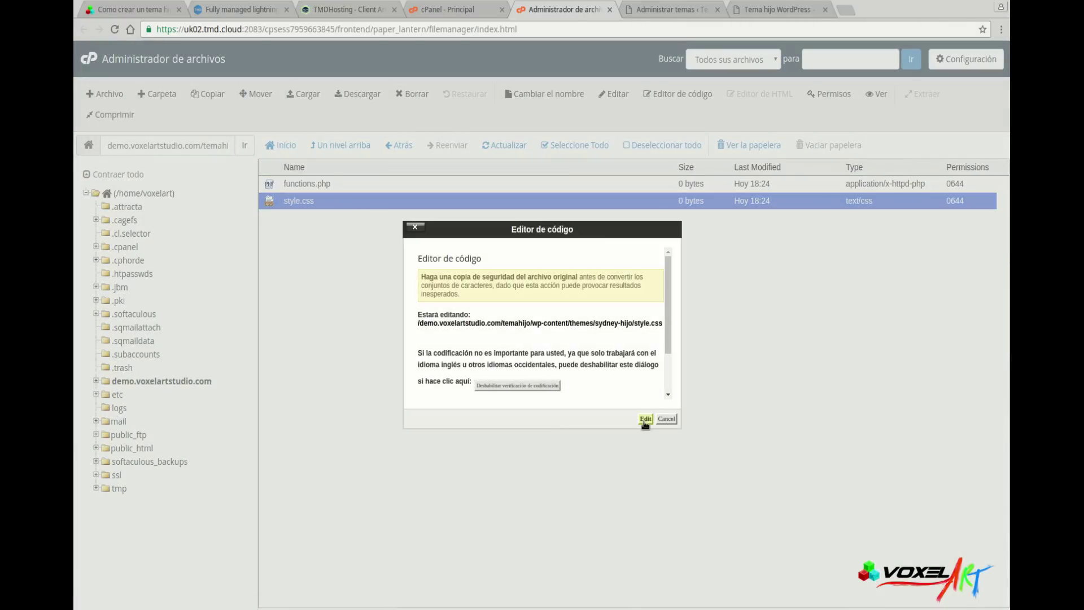
left_click(646, 419)
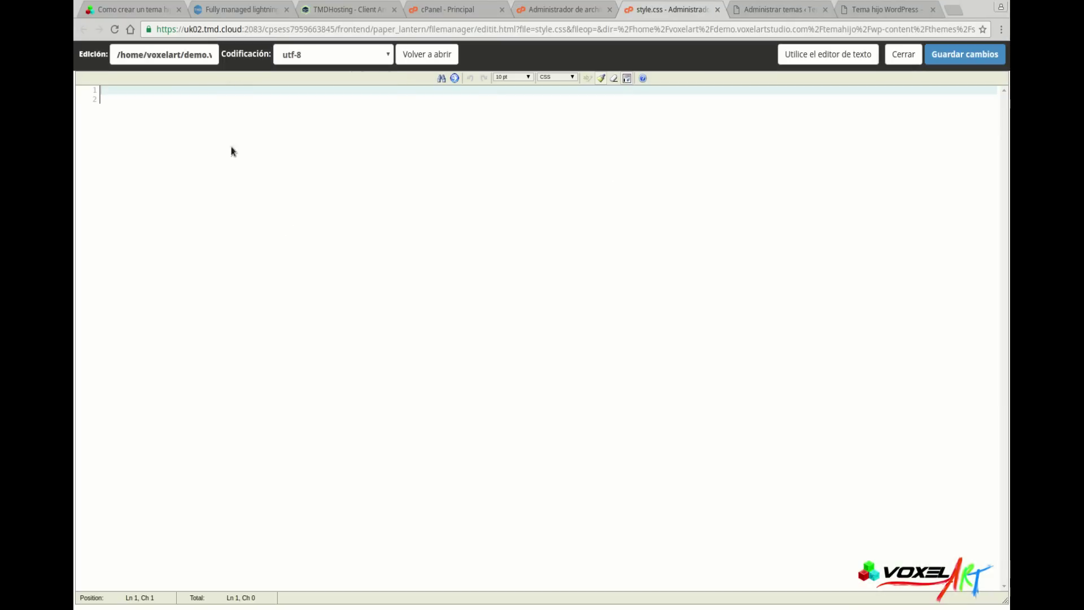
Paste the copied child theme header code into the empty style.css.
right_click(165, 93)
left_click(205, 169)
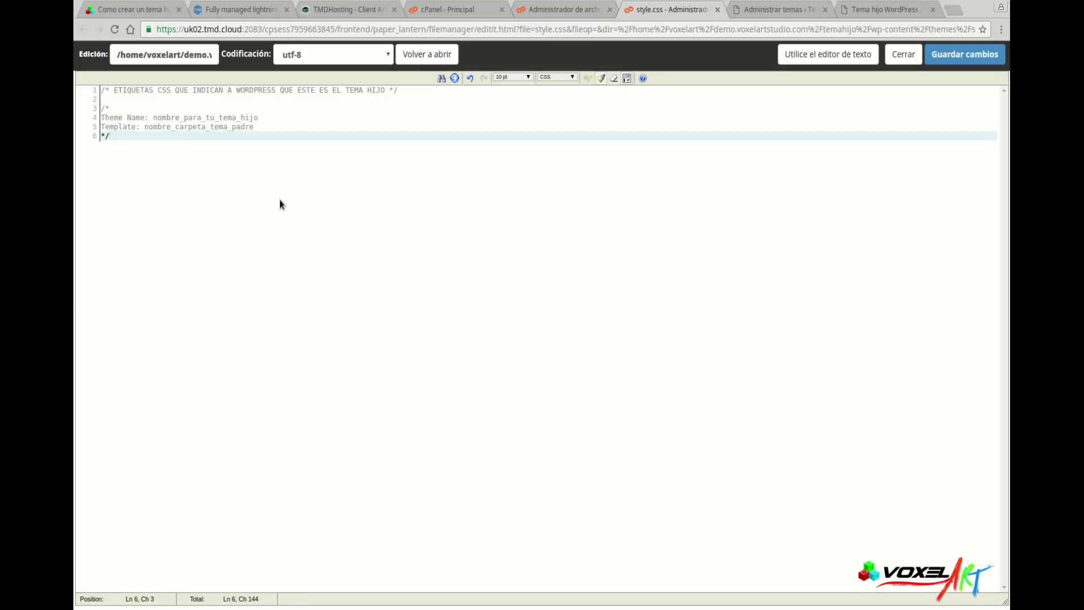
left_click(142, 91)
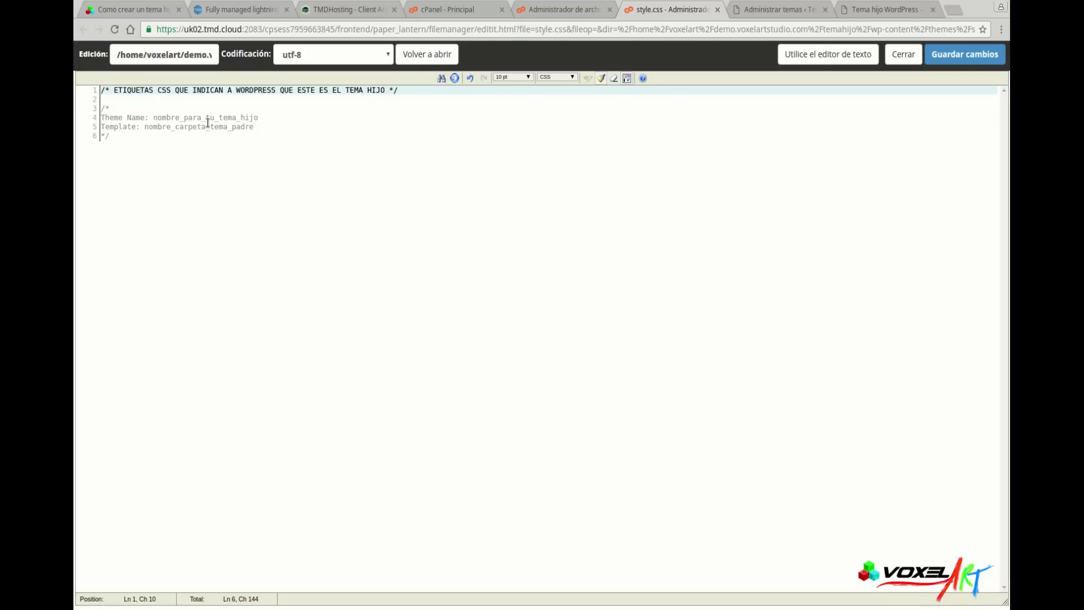
Review the installed theme names on the WordPress themes page, with style.css left open in the code editor.
left_click(144, 117)
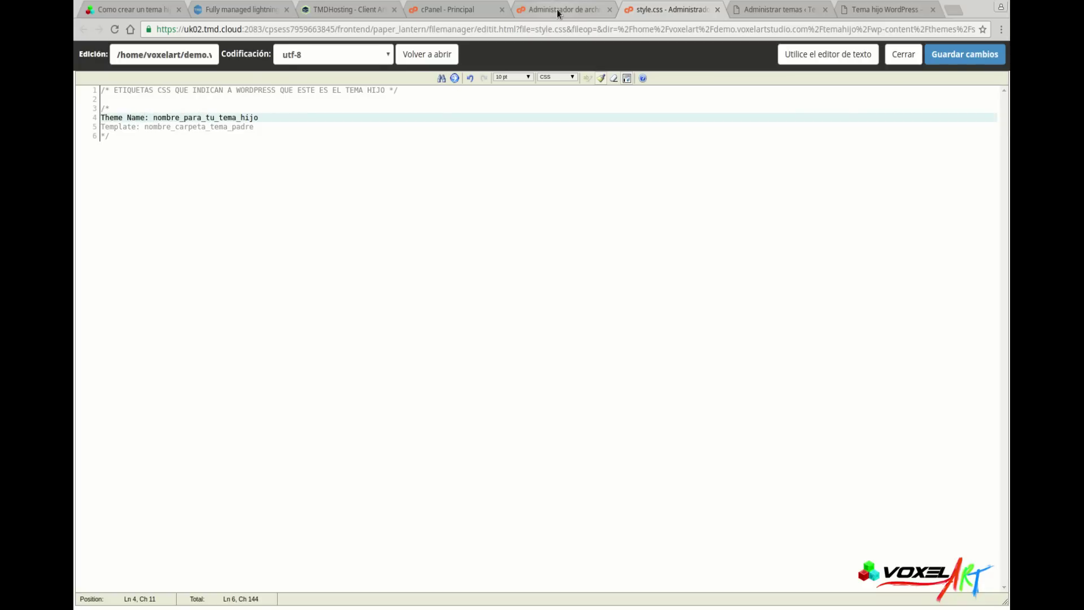
left_click(778, 10)
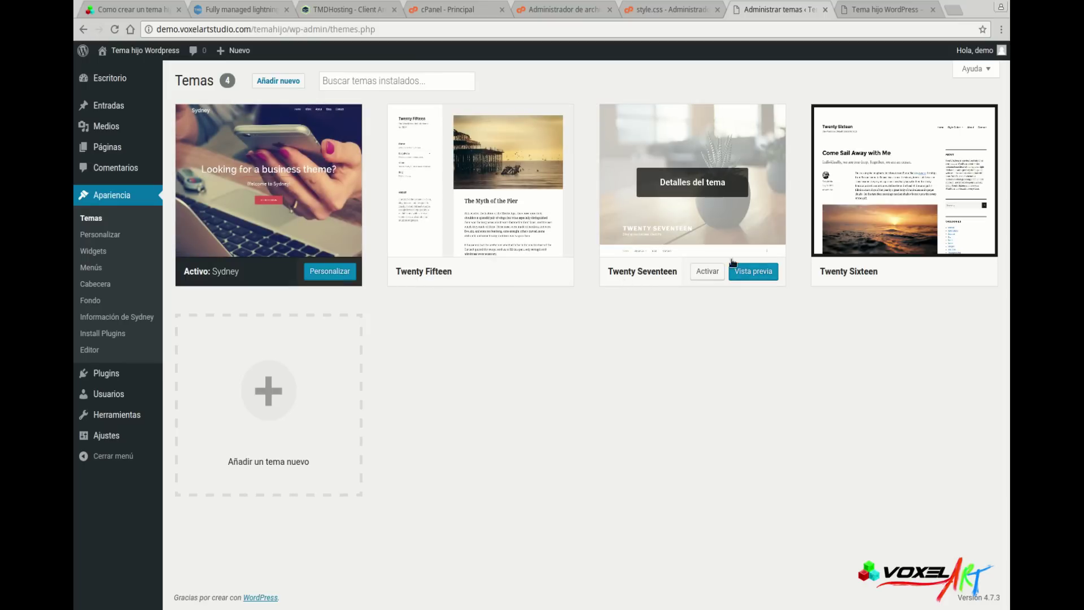
left_click(669, 9)
left_click(572, 11)
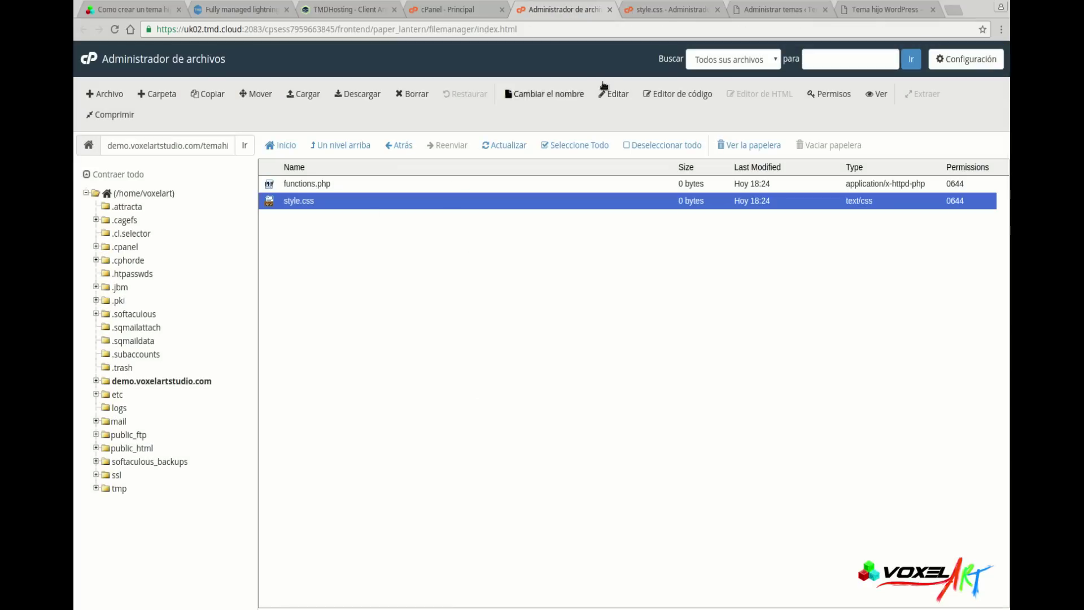
left_click(667, 10)
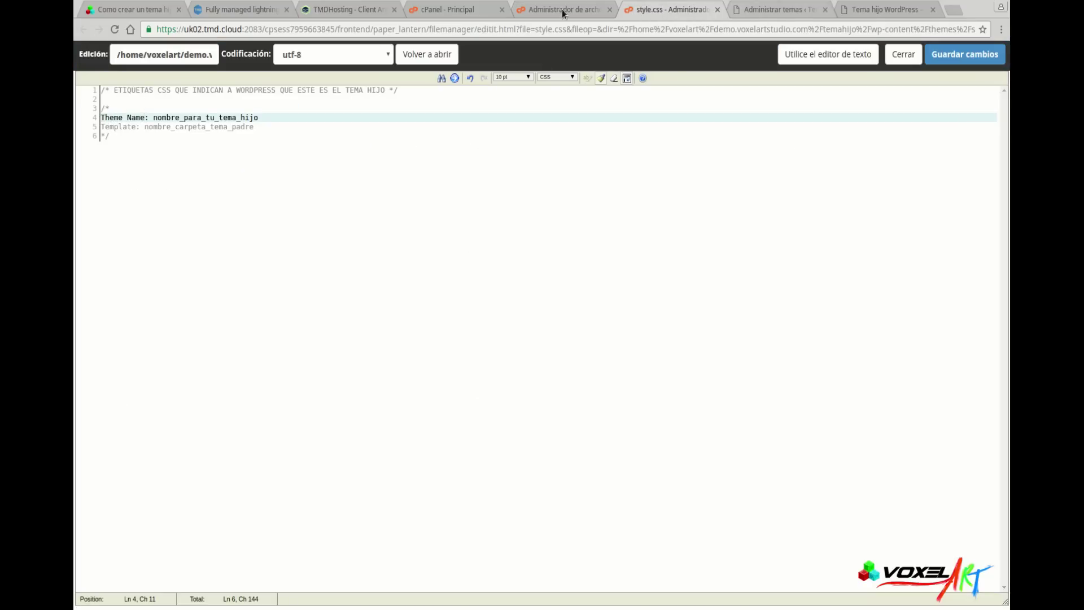
left_click(749, 11)
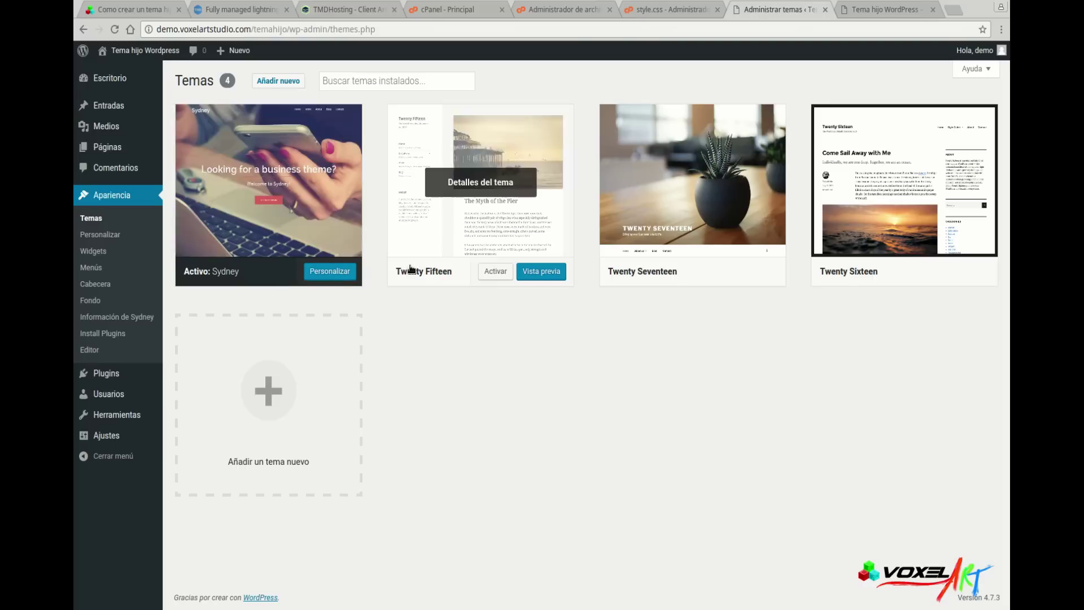
left_click(656, 11)
Replace the placeholder Theme Name in style.css with "Sydney Hijo".
left_click_drag(153, 118, 267, 119)
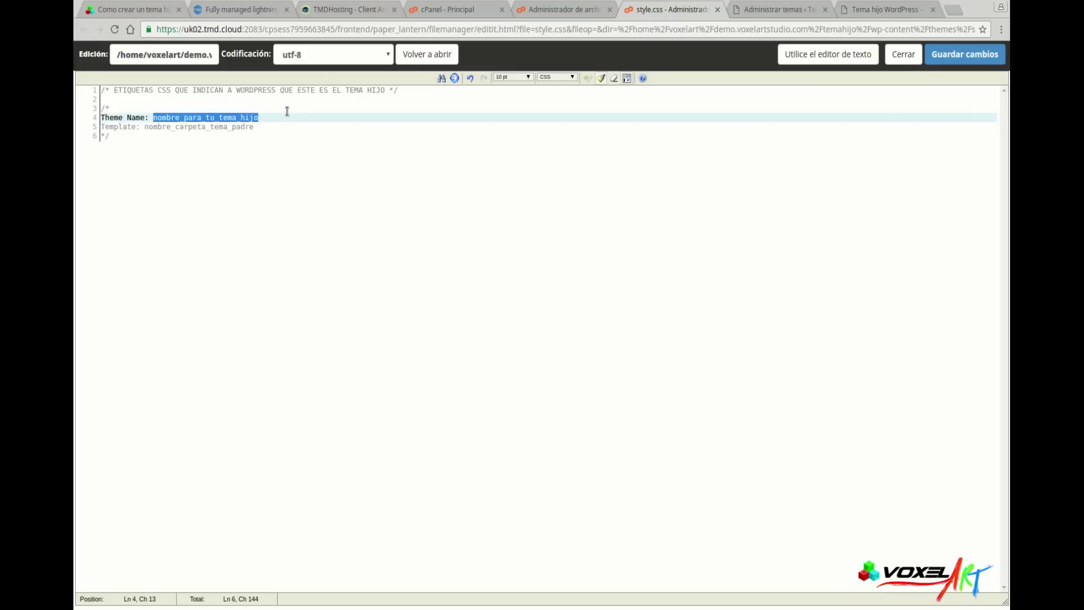
type("Sydney")
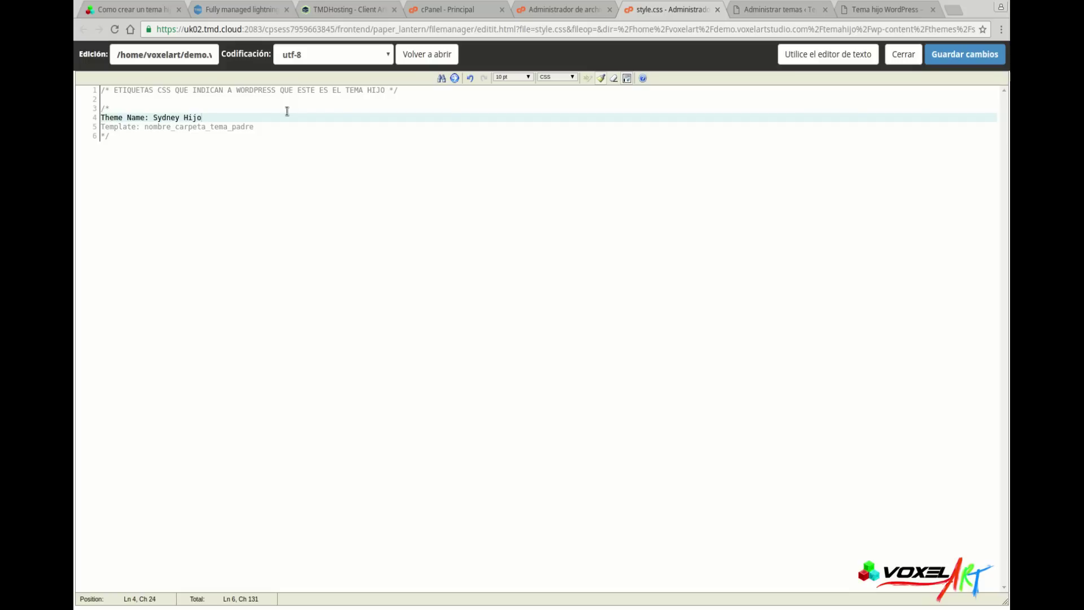
left_click_drag(153, 118, 204, 117)
left_click(222, 91)
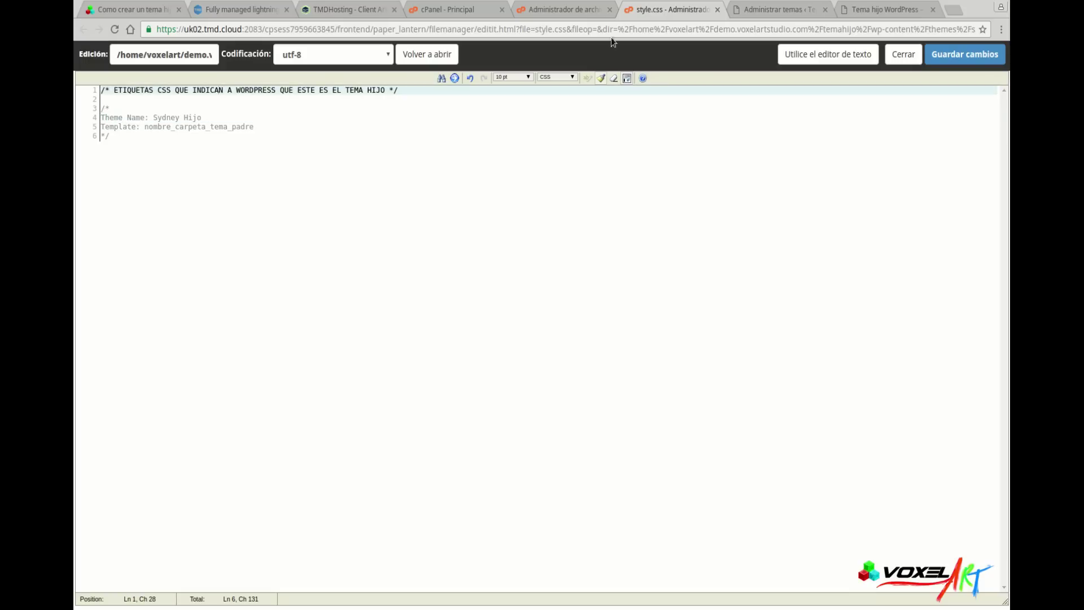
Check the parent theme's exact folder name in the file manager's themes directory.
left_click(757, 9)
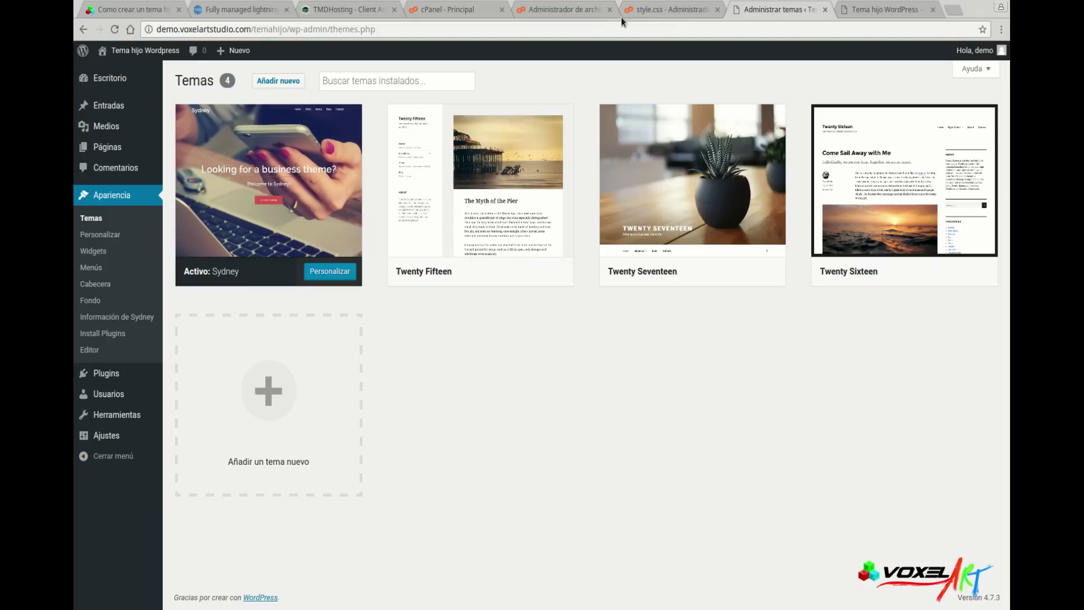
left_click(644, 10)
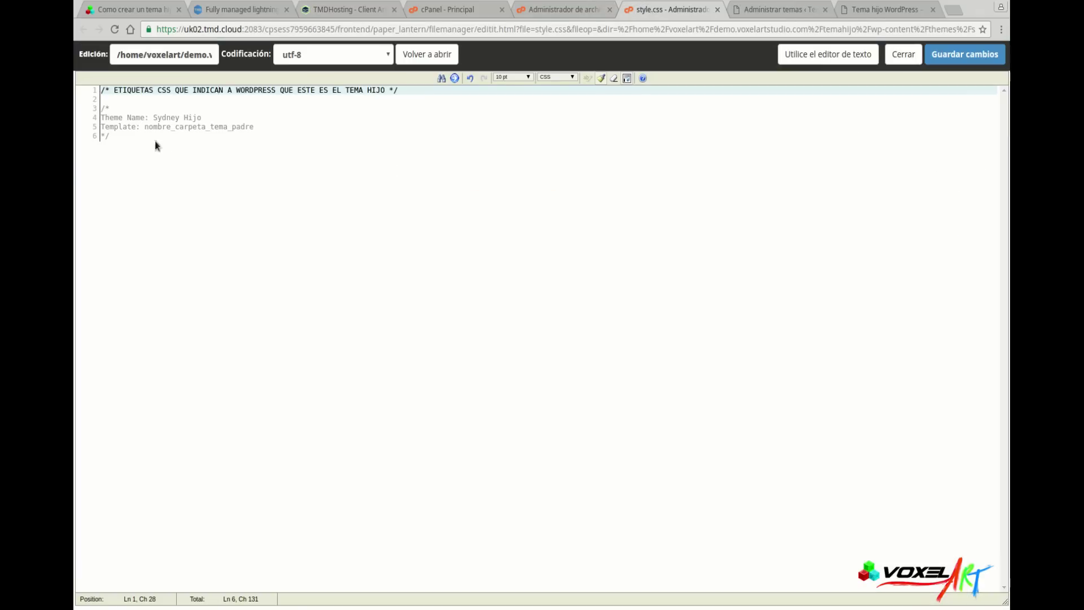
left_click_drag(147, 127, 256, 127)
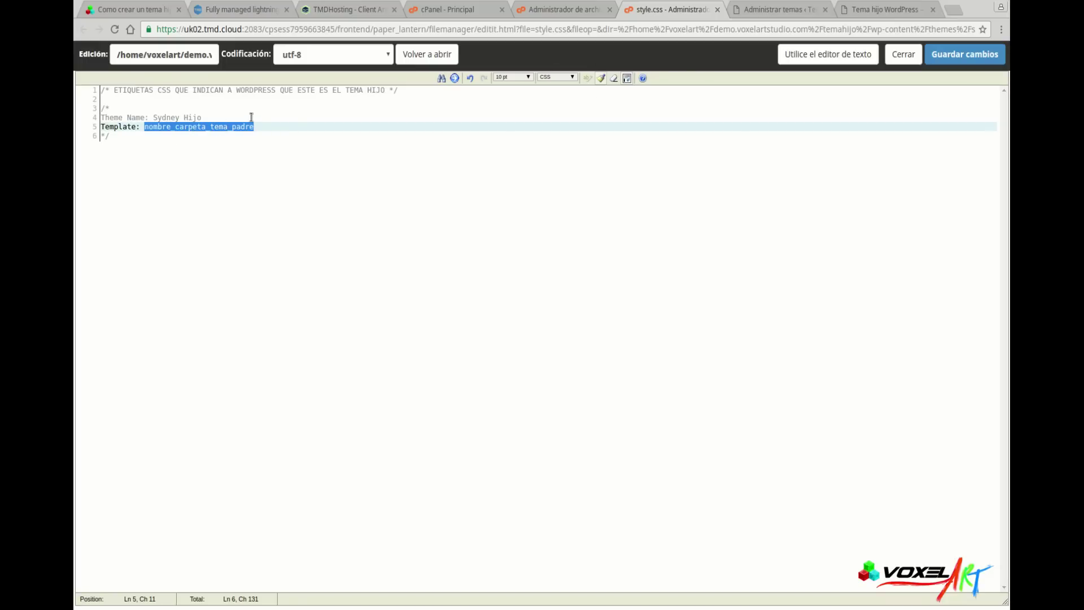
left_click(549, 10)
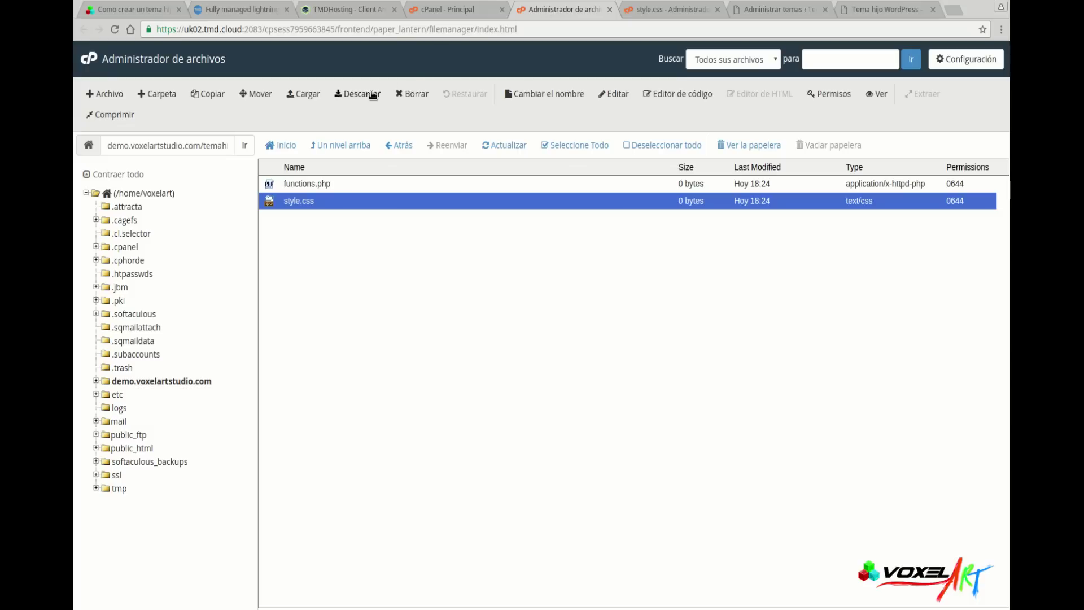
left_click(343, 148)
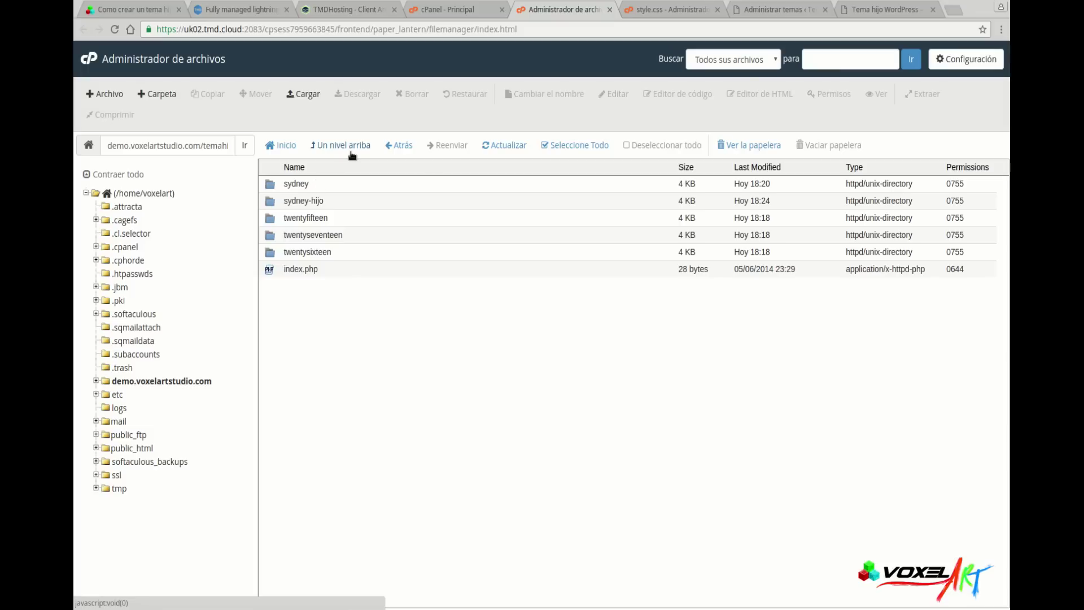
Replace the placeholder Template value in style.css with "sydney" and save the file.
left_click(677, 11)
left_click(181, 128)
left_click_drag(145, 127, 251, 128)
type("sydney")
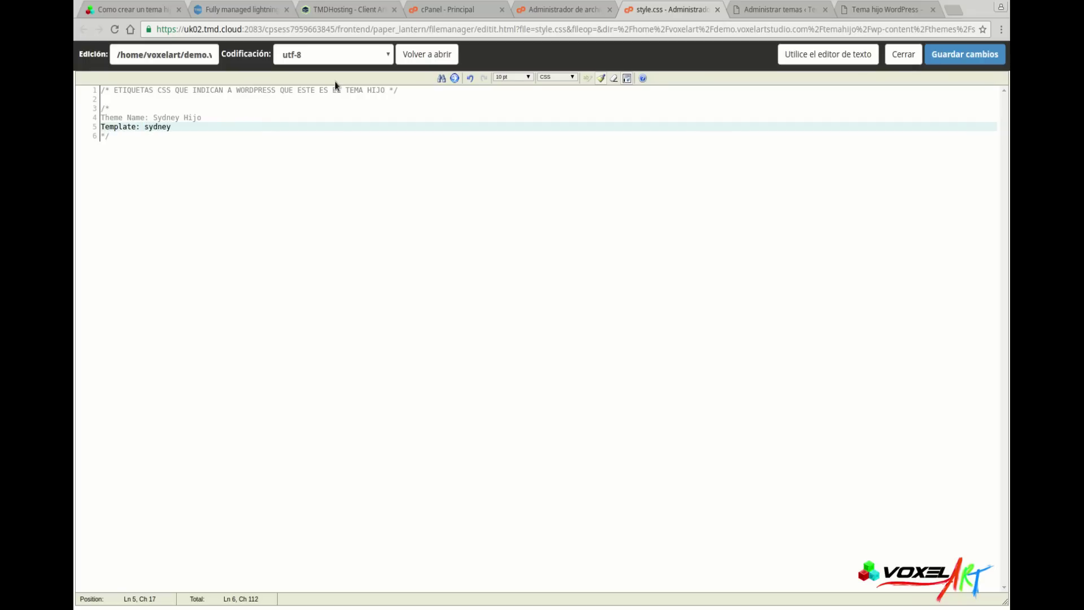
left_click(961, 53)
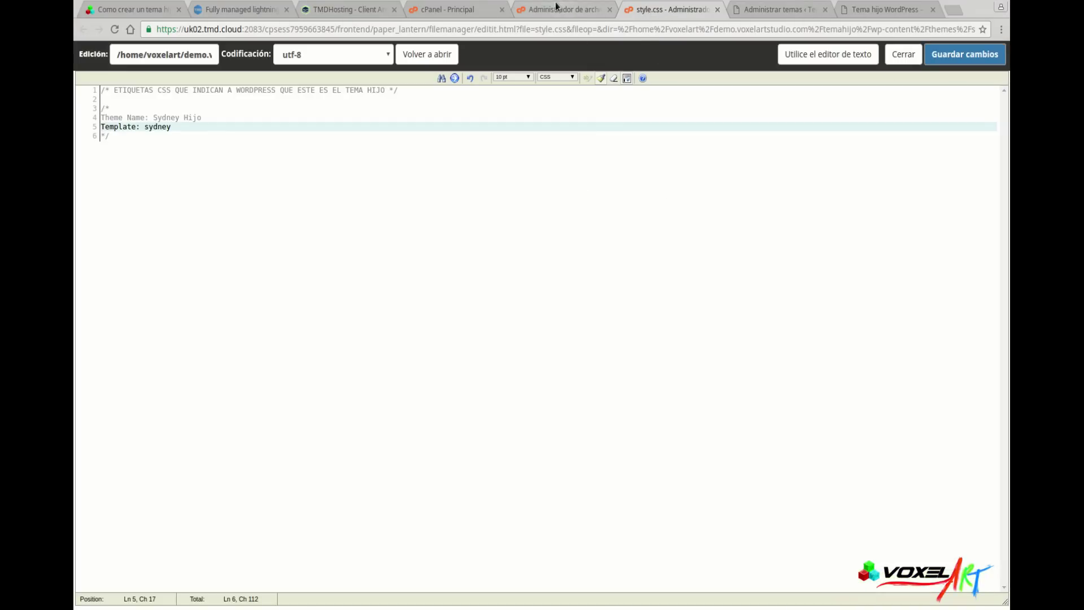
Open functions.php from the sydney-hijo folder in the file manager's code editor.
left_click(556, 9)
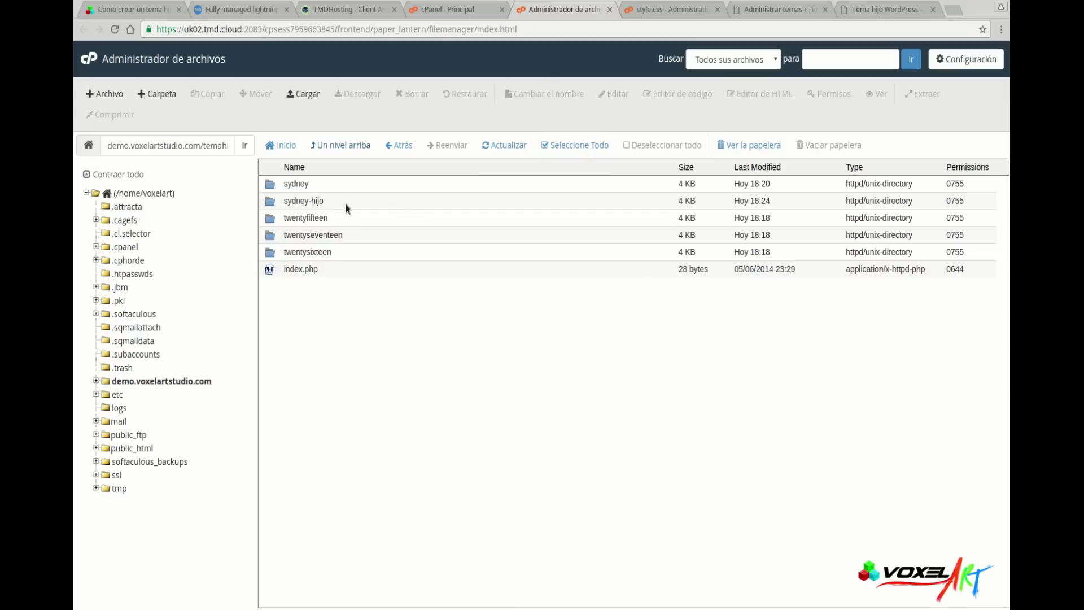
left_click(270, 203)
double_click(270, 204)
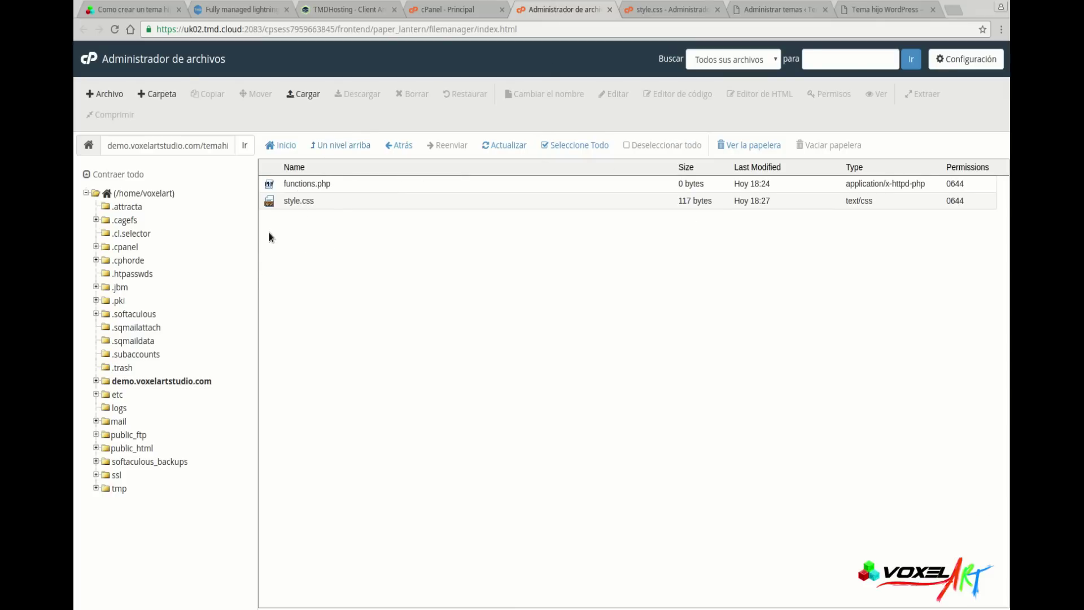
left_click(273, 185)
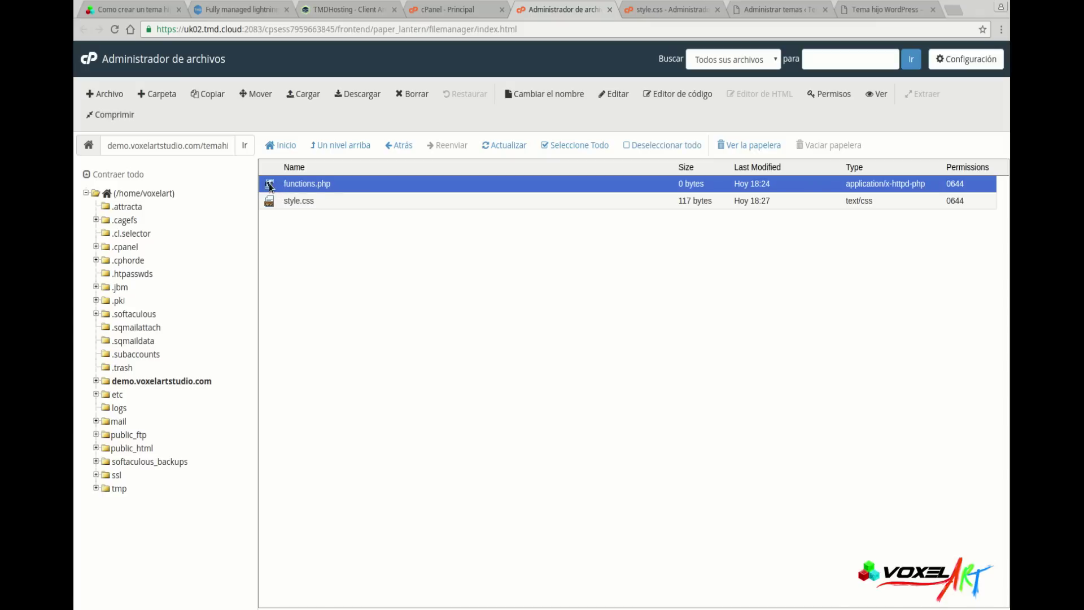
right_click(270, 187)
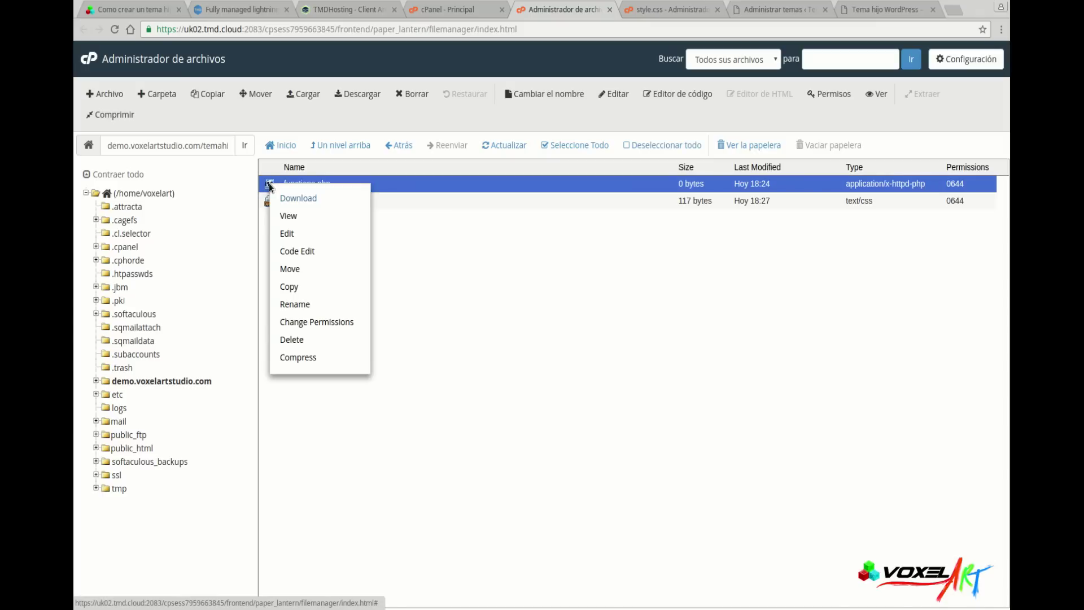
left_click(299, 251)
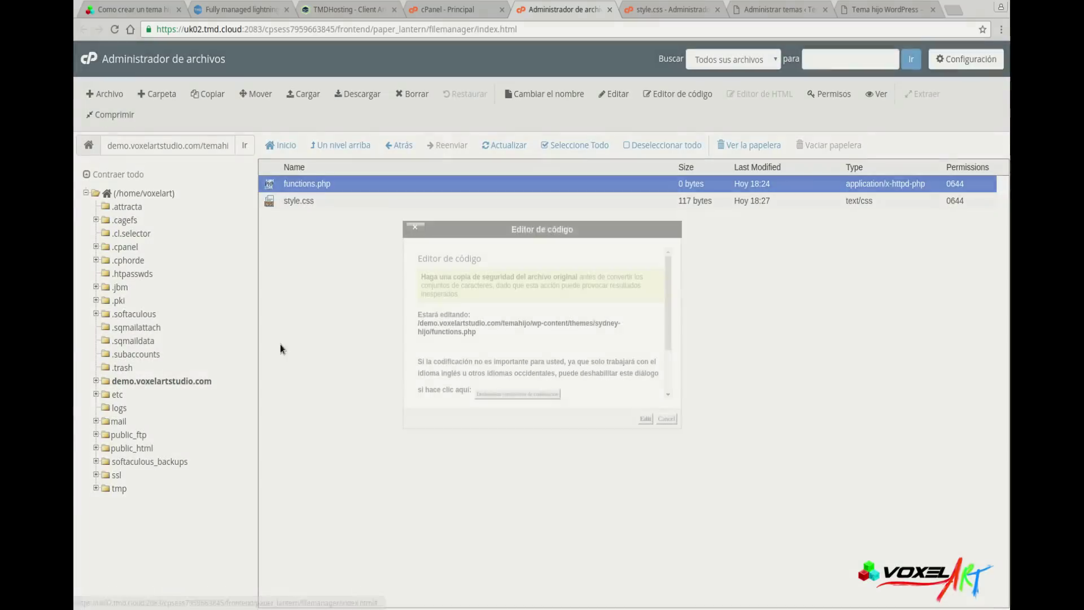
left_click(645, 418)
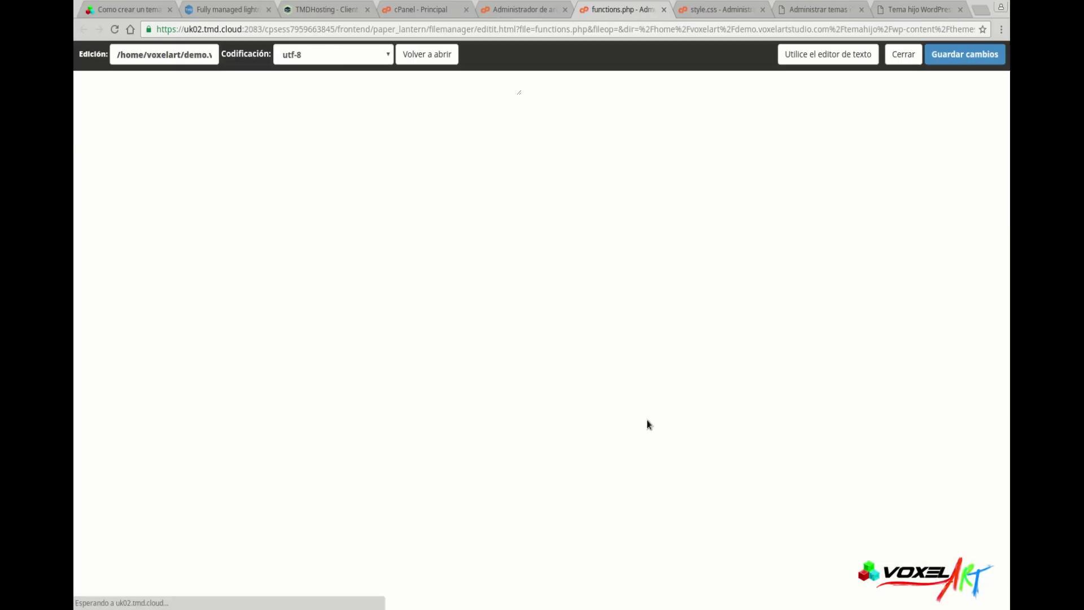
Copy the code under "Contenido del archivo functions.php" in the Voxelart article, from <?php through the closing brace on line 7.
left_click(124, 9)
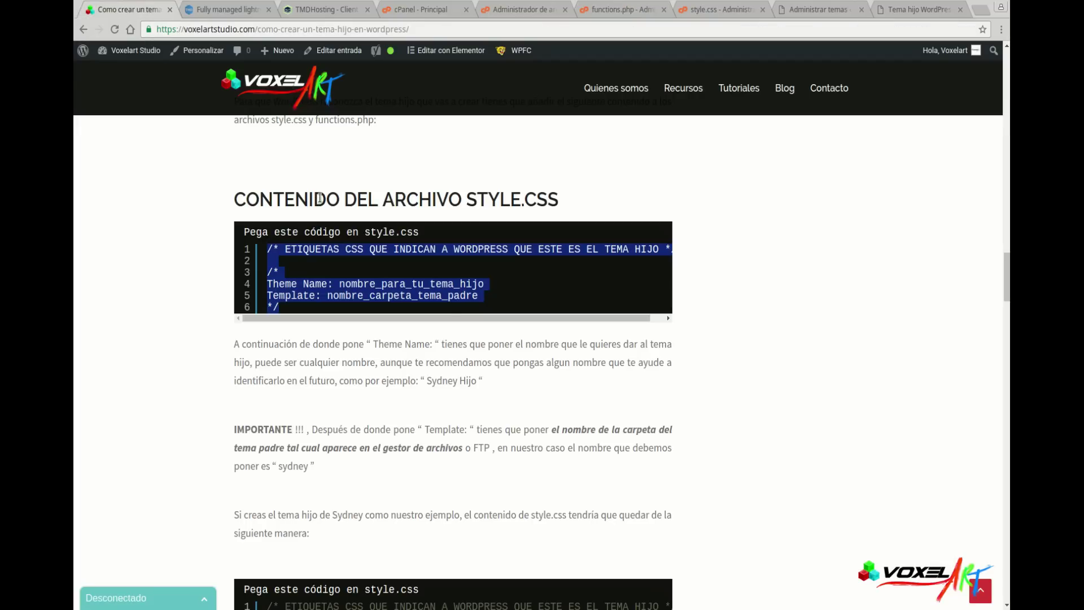
left_click(319, 197)
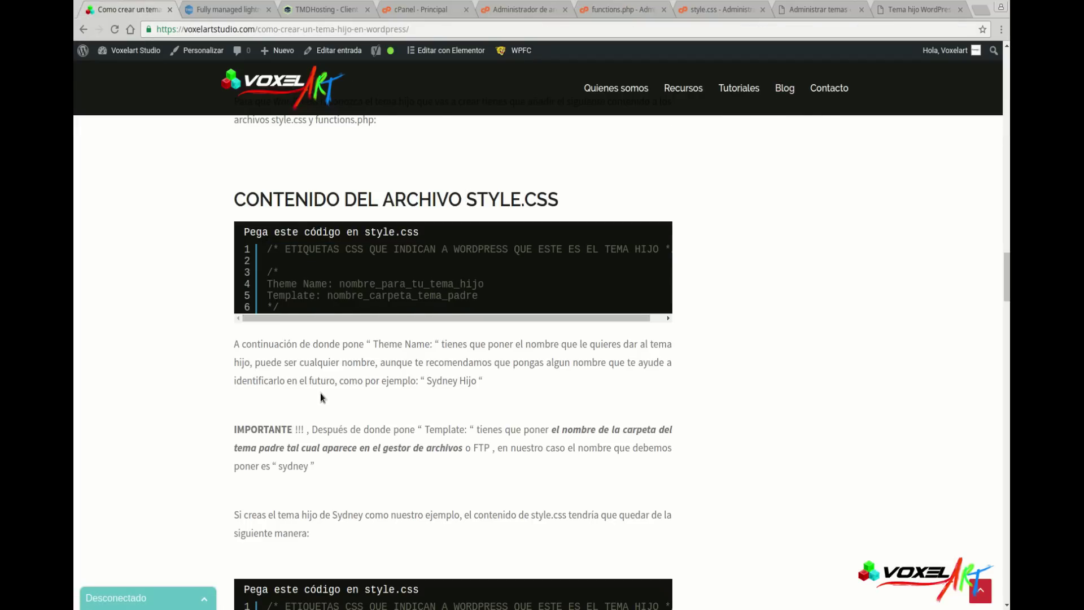
scroll(322, 395, "down", 2)
scroll(325, 390, "down", 4)
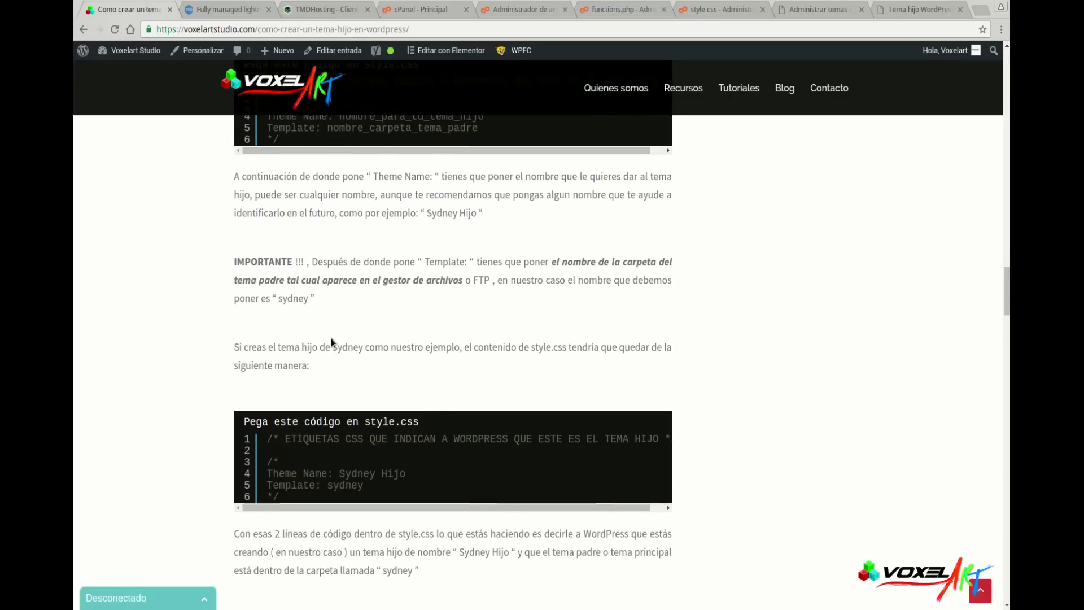
scroll(332, 343, "down", 6)
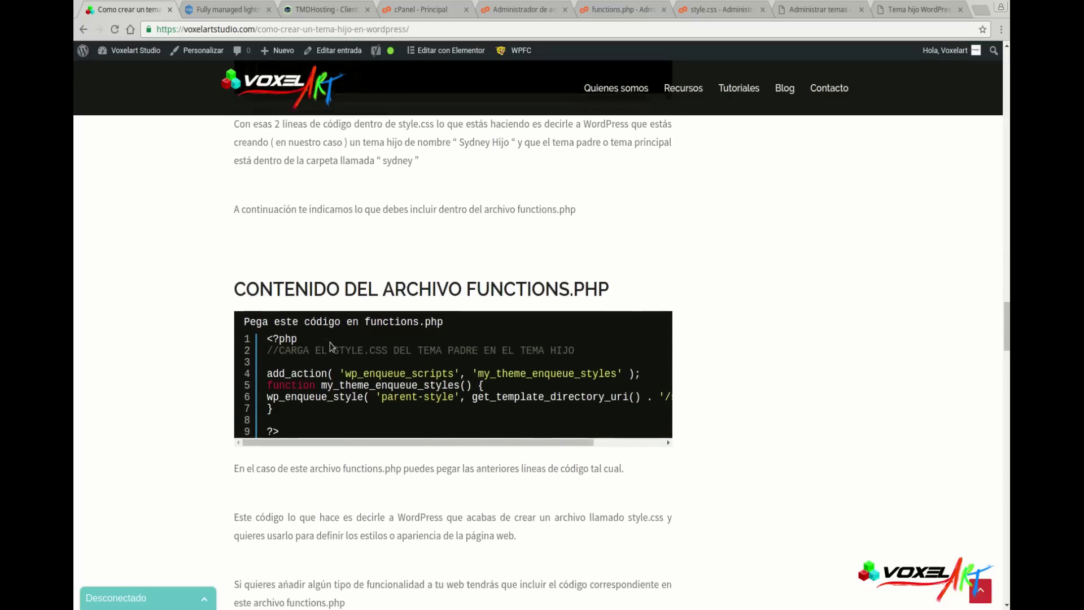
scroll(367, 299, "down", 1)
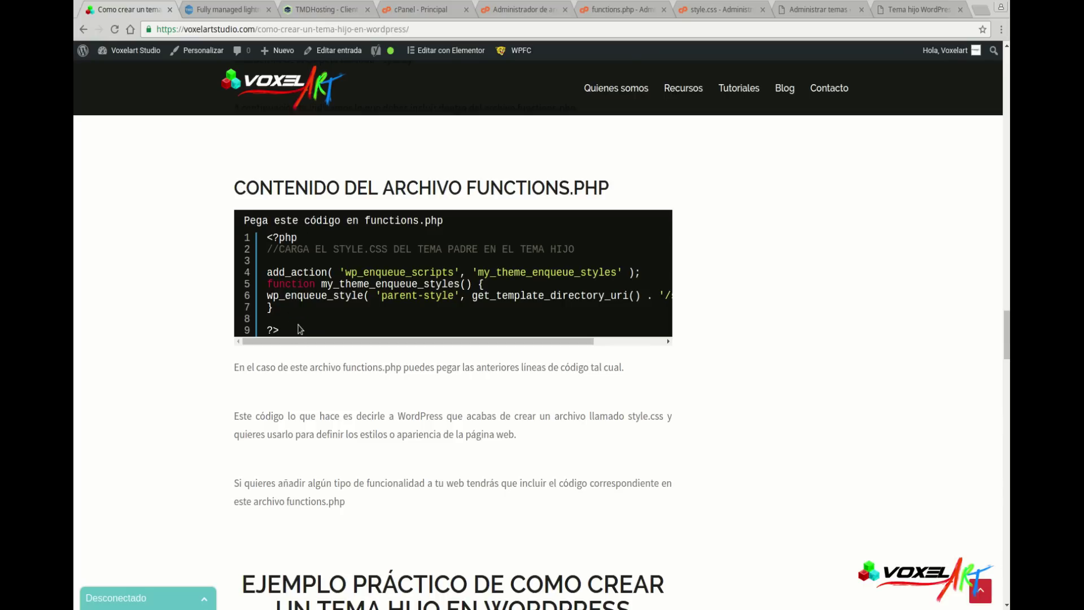
left_click_drag(298, 334, 267, 237)
left_click_drag(293, 310, 266, 238)
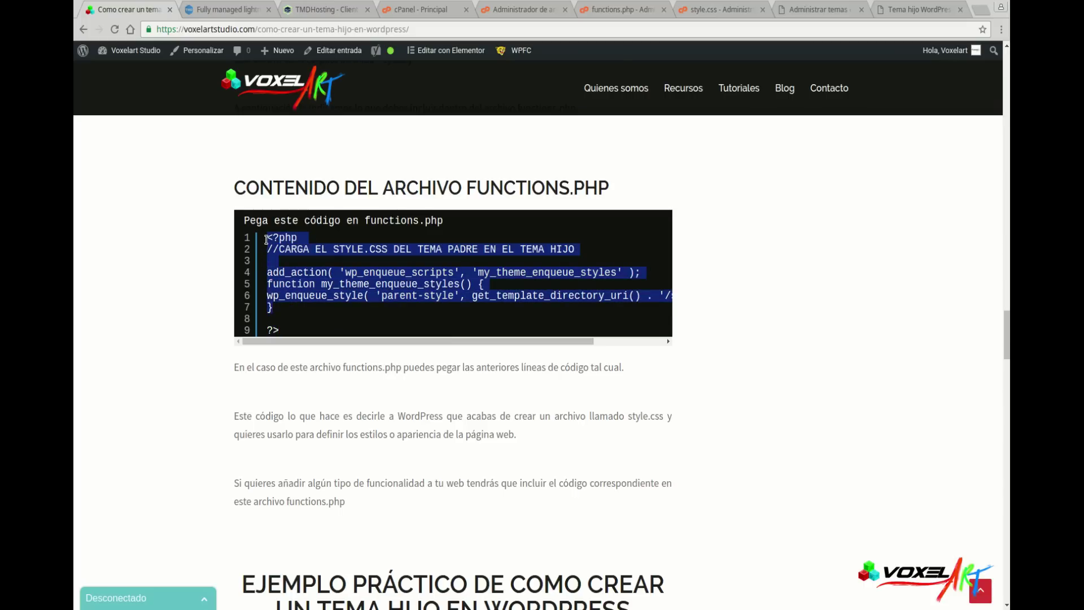
left_click(298, 325)
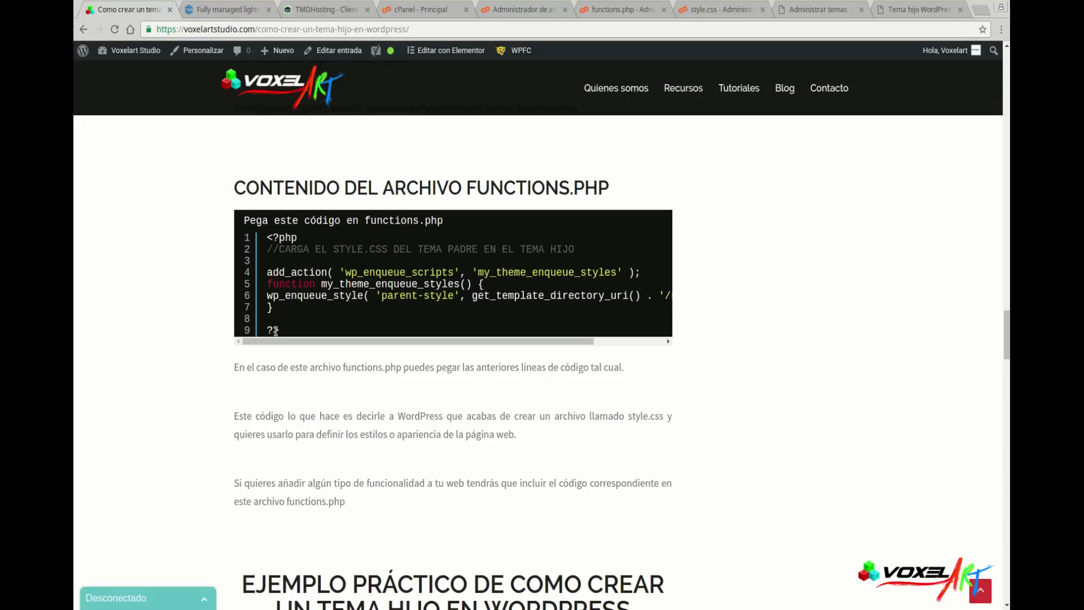
left_click_drag(289, 314, 267, 240)
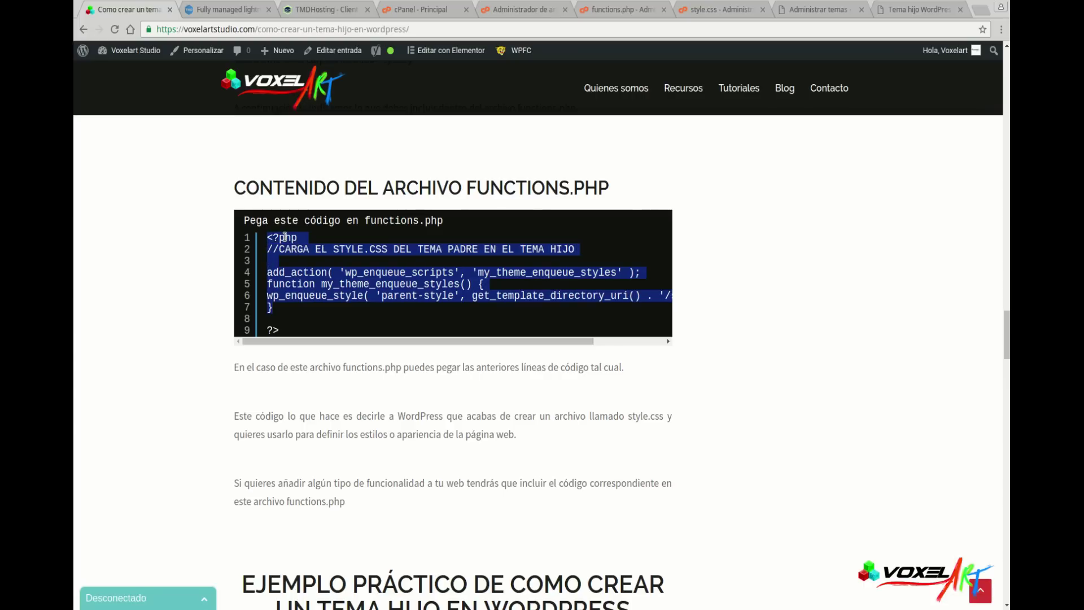
left_click_drag(283, 332, 264, 245)
left_click(320, 276)
left_click_drag(289, 309, 264, 240)
right_click(270, 238)
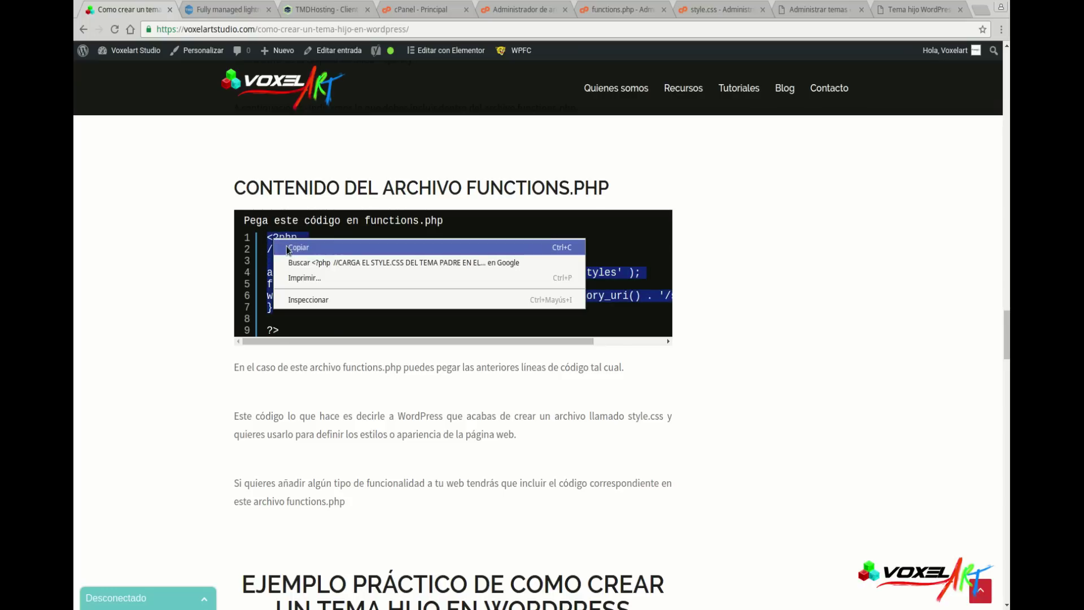
left_click(288, 247)
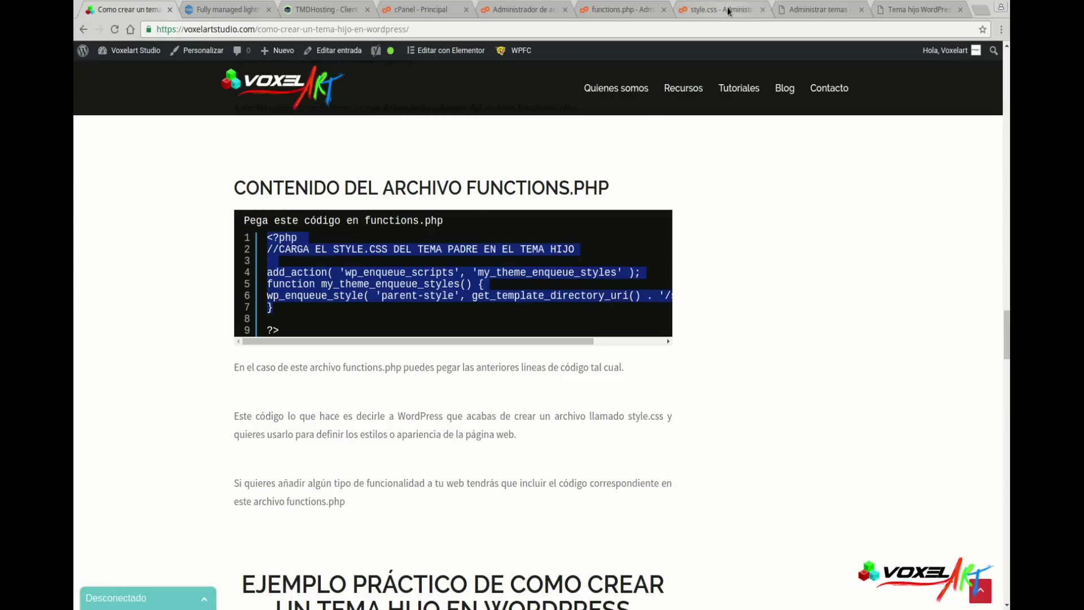
Paste the copied parent-style enqueue code into the empty functions.php and save the file.
left_click(616, 11)
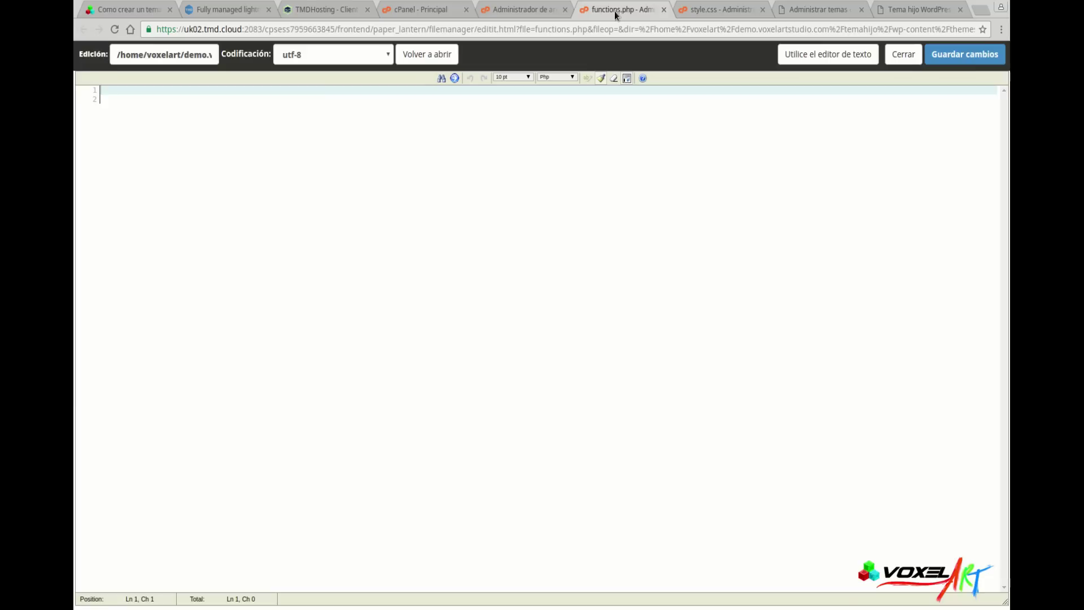
right_click(314, 89)
left_click(342, 165)
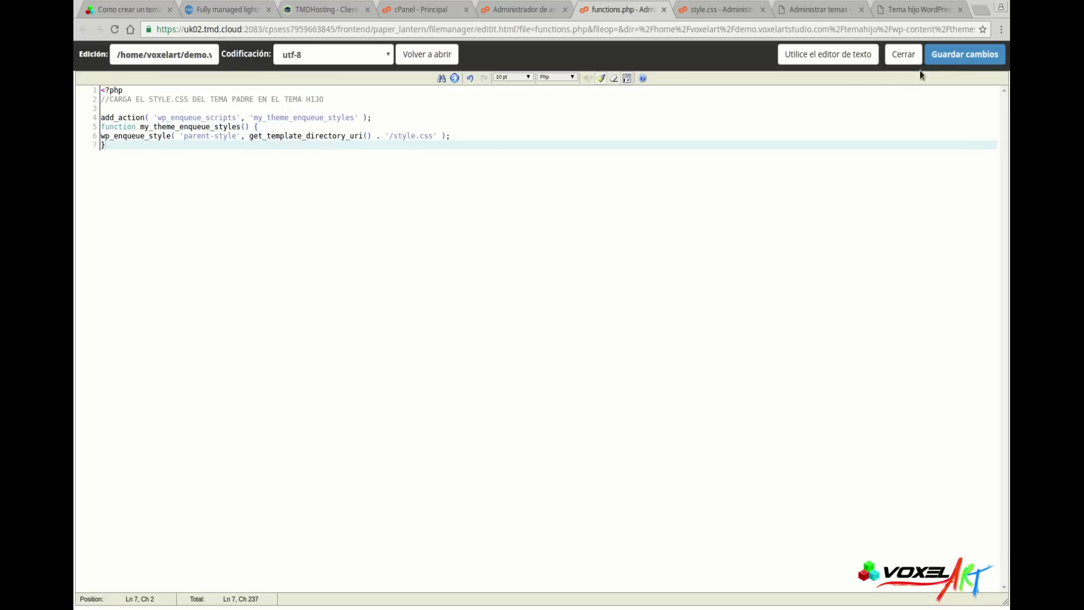
left_click(950, 55)
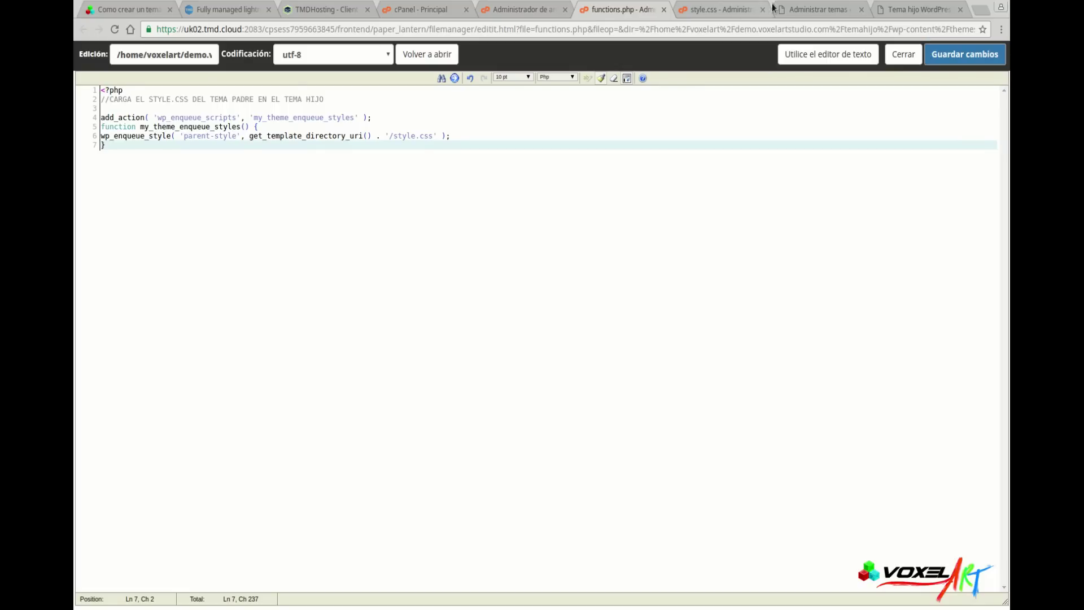
Reload the WordPress themes page to refresh the list of installed themes.
left_click(802, 11)
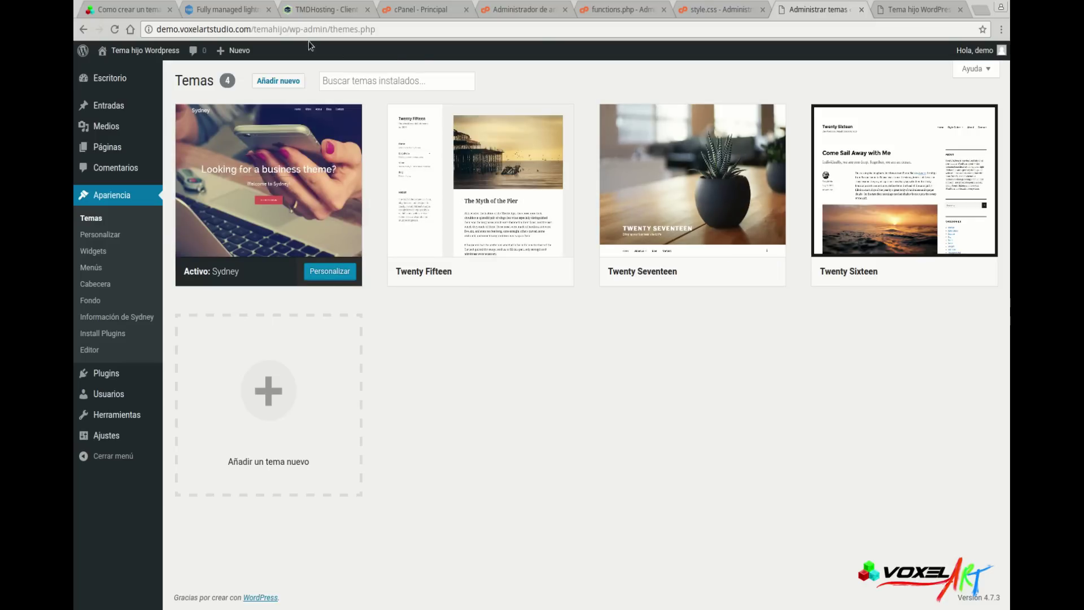
left_click(115, 29)
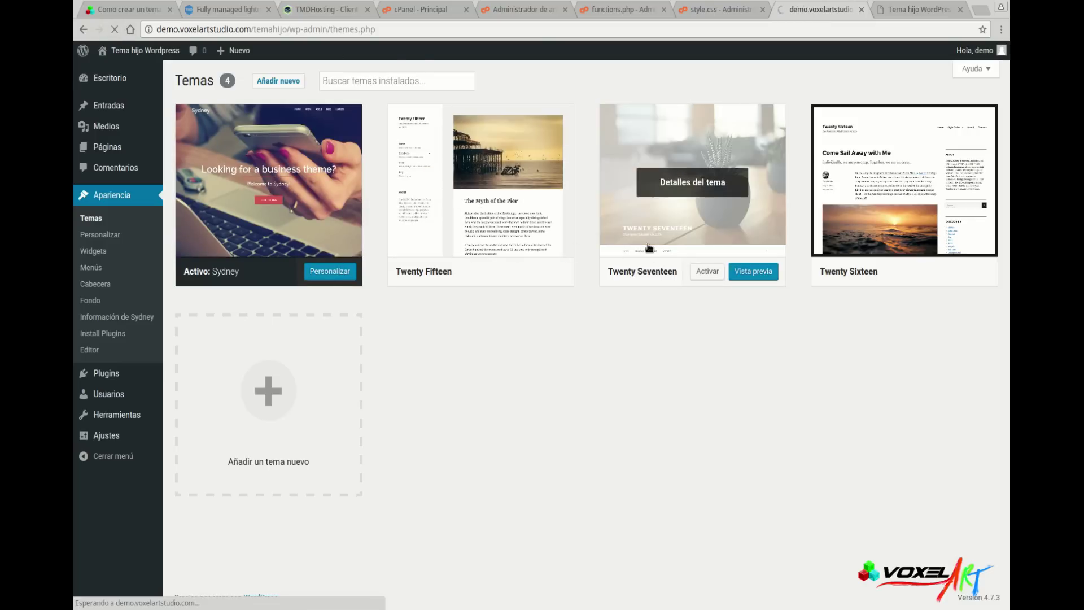
mouse_move(472, 295)
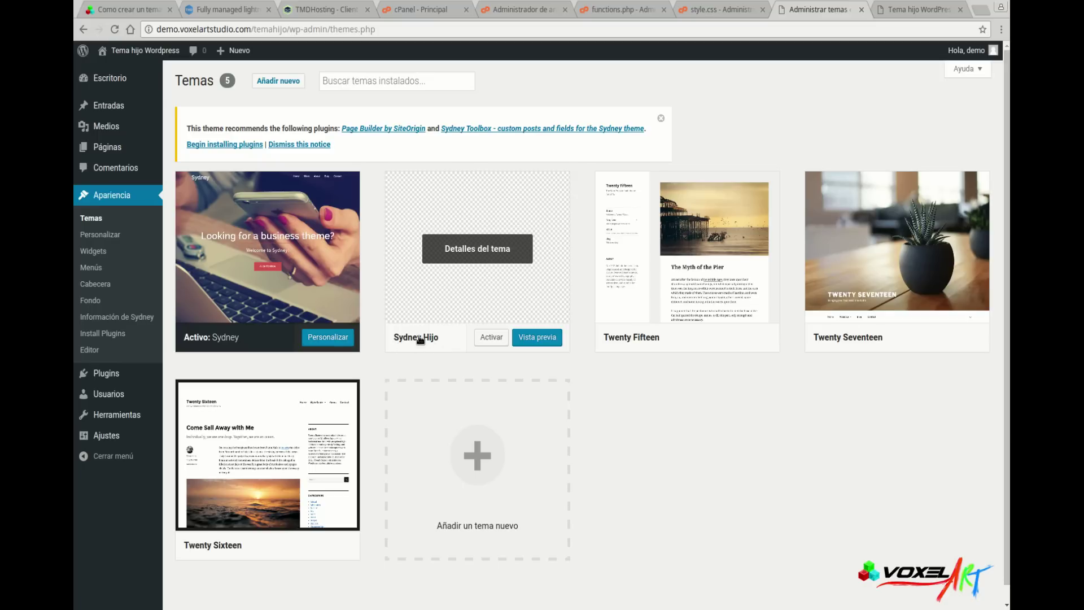
Compare the theme name in style.css with the WordPress themes list and activate the Sydney Hijo theme.
left_click(720, 12)
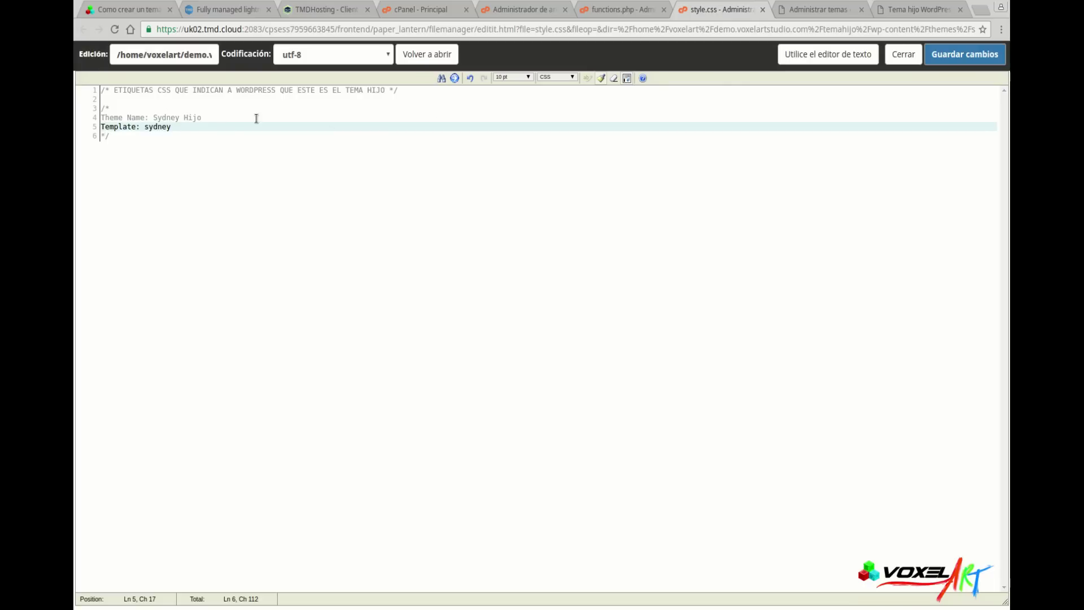
left_click(818, 10)
left_click(720, 11)
left_click(816, 10)
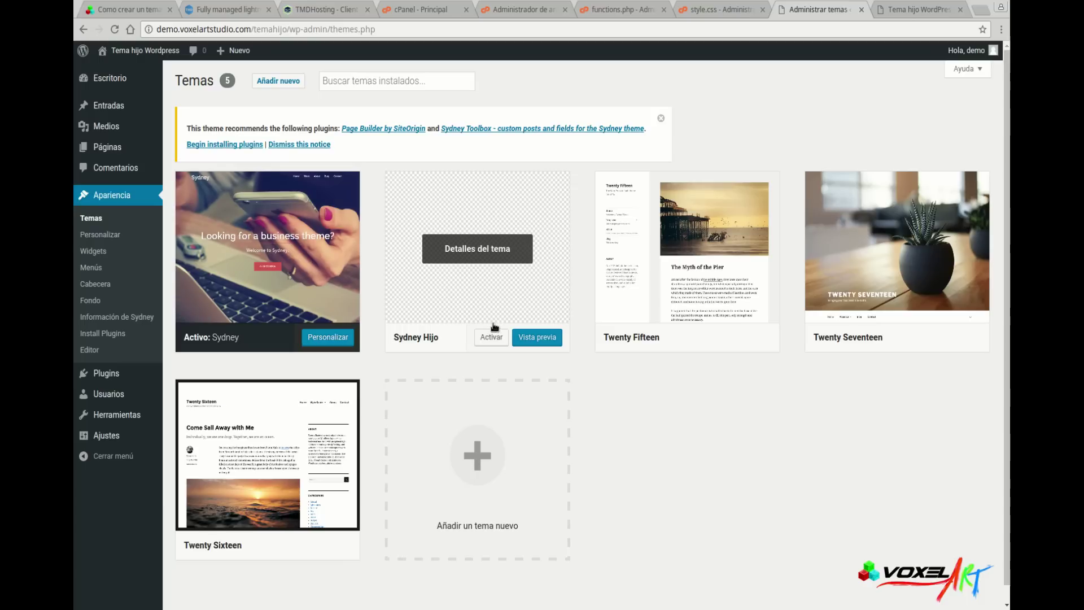
left_click(491, 337)
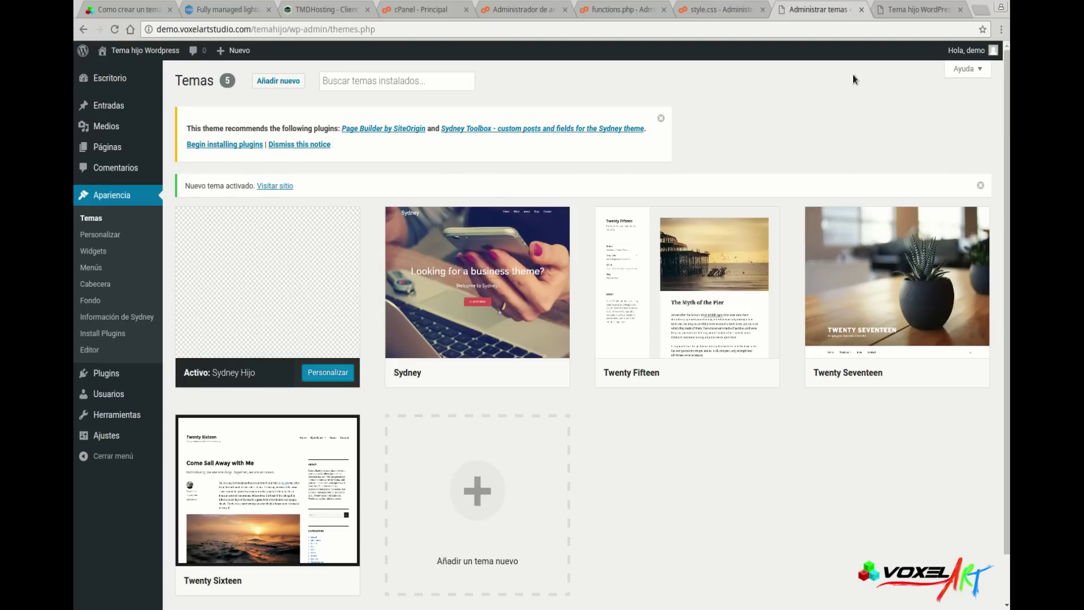
Reload the demo site's front page and look through it from the header to the footer.
left_click(911, 10)
left_click(115, 30)
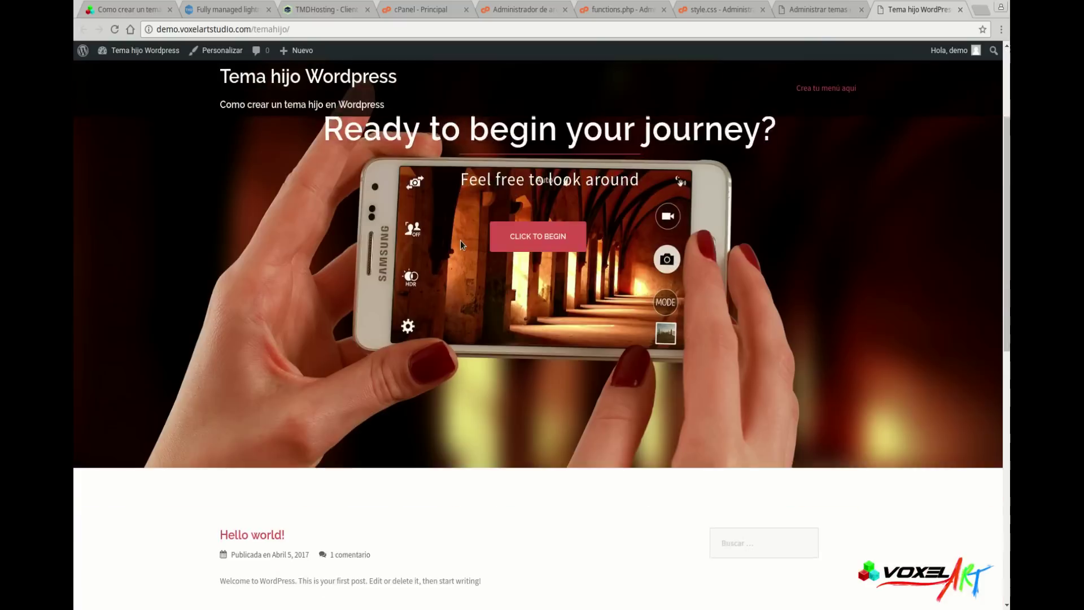
scroll(468, 245, "down", 13)
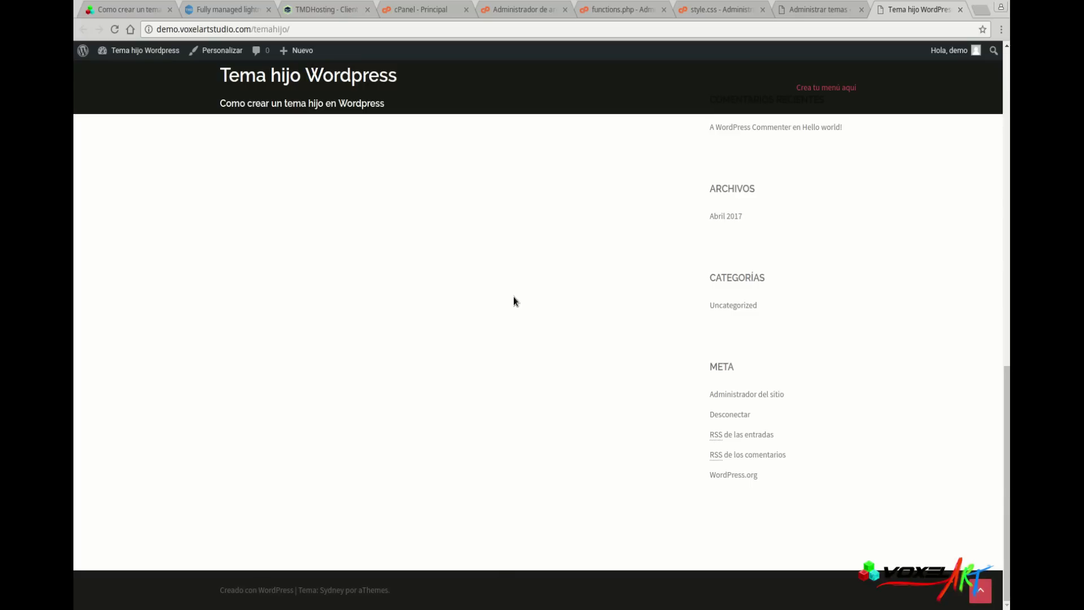
scroll(513, 296, "up", 13)
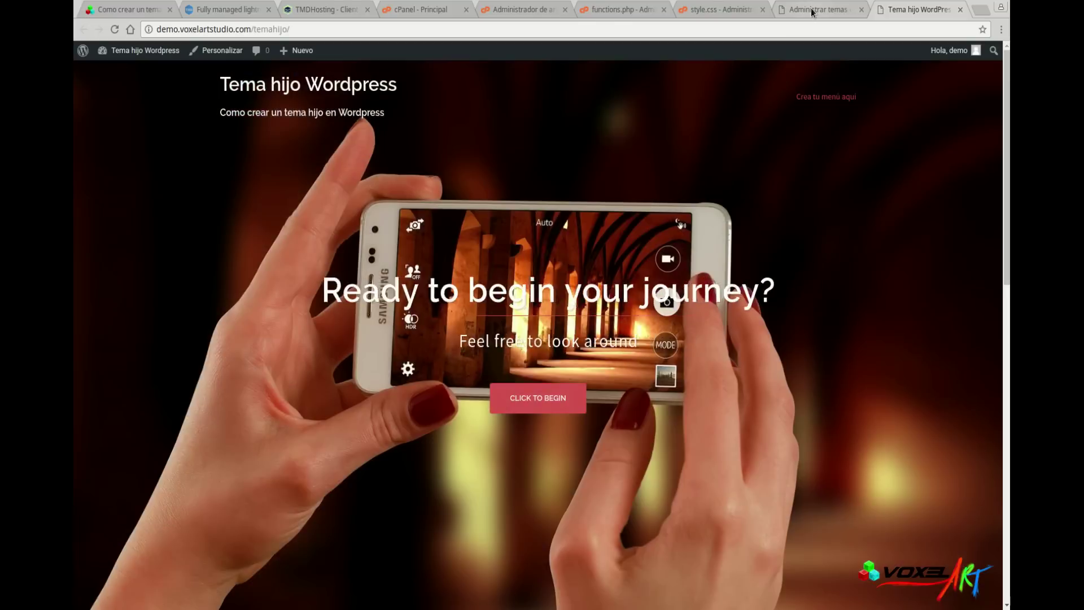
Dismiss the theme activation notice and the recommended plugins notice on the WordPress themes page.
left_click(802, 10)
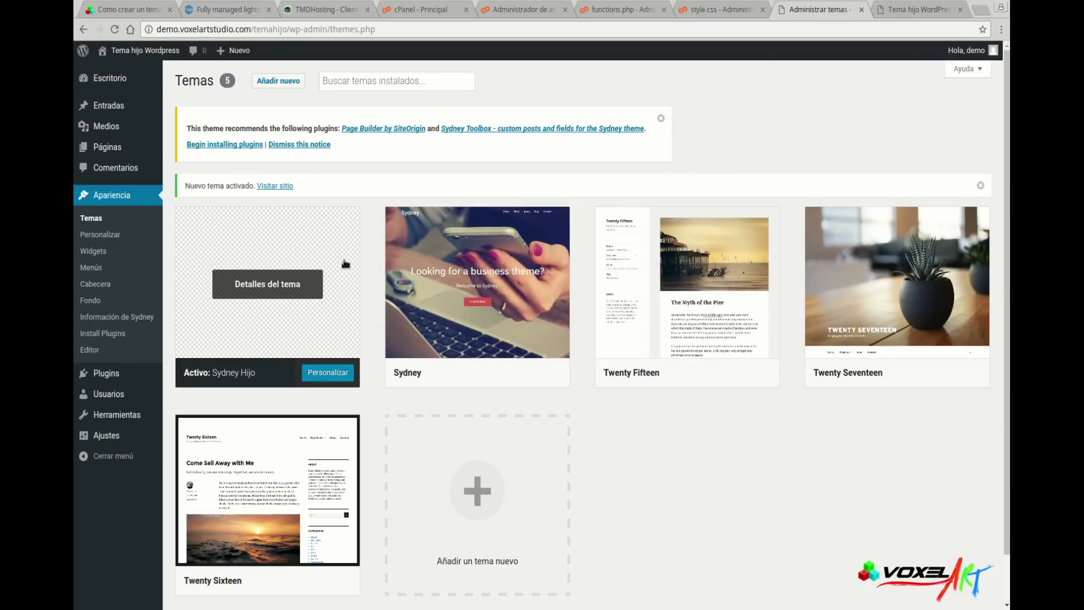
left_click(981, 188)
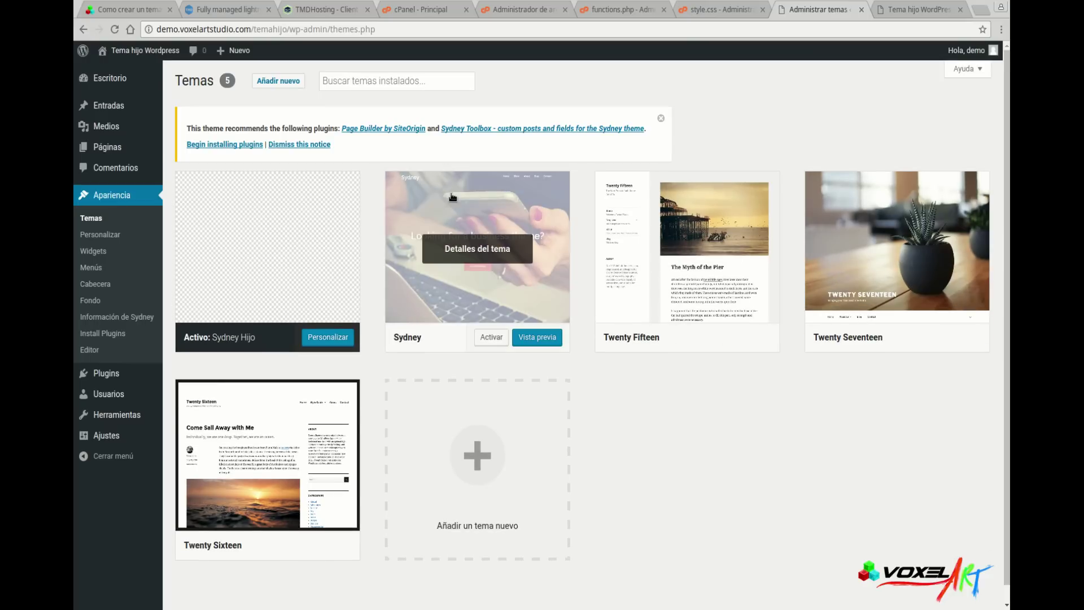
left_click(661, 119)
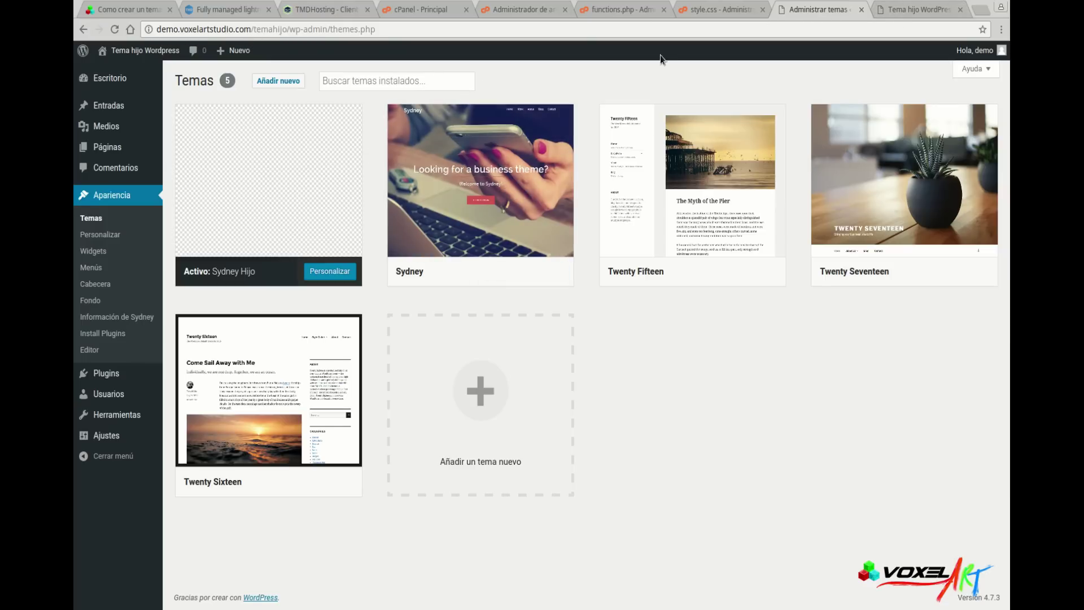
Examine the alignment of the credit text in the demo site's footer.
left_click(910, 12)
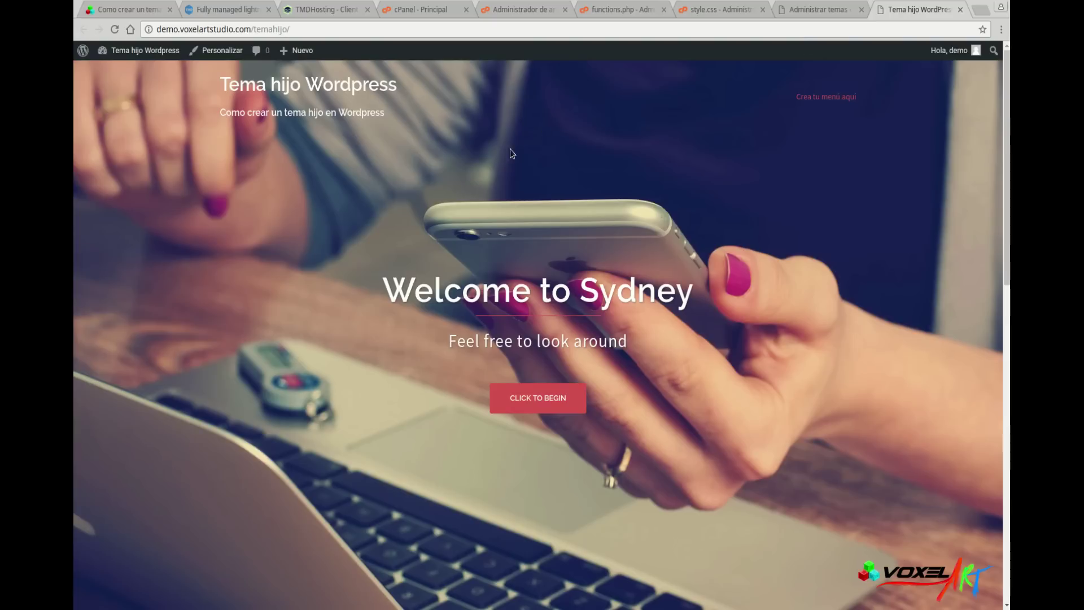
scroll(451, 237, "down", 10)
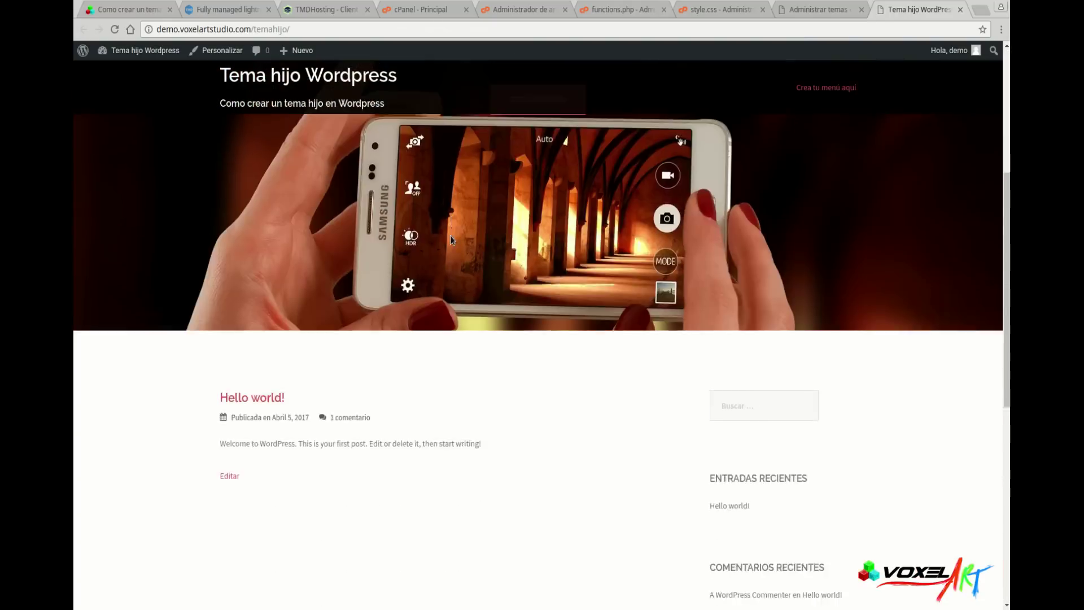
scroll(446, 240, "down", 1)
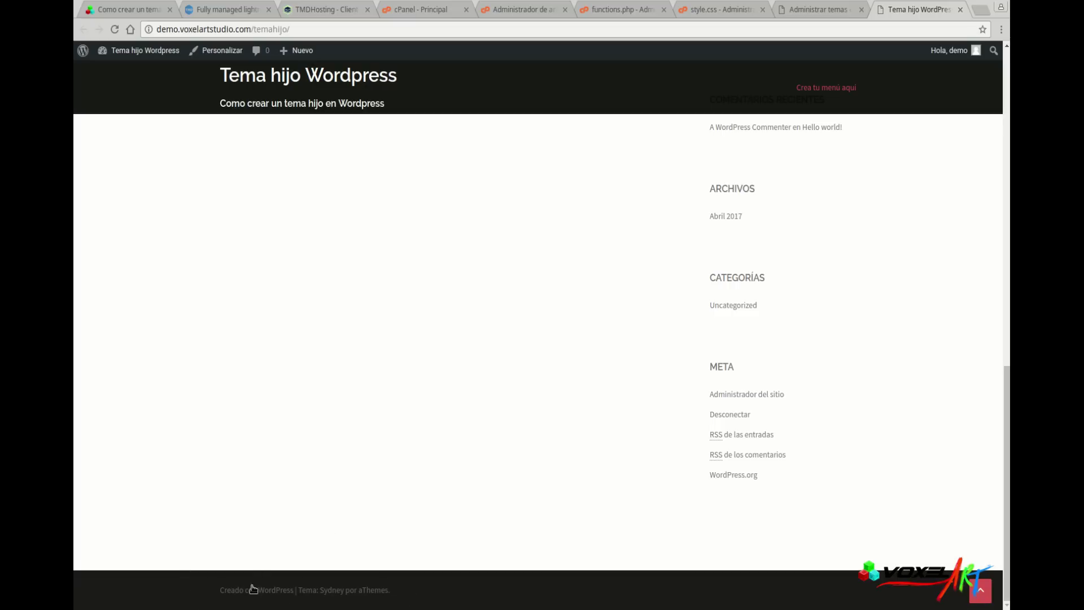
scroll(469, 418, "up", 3)
scroll(460, 424, "up", 5)
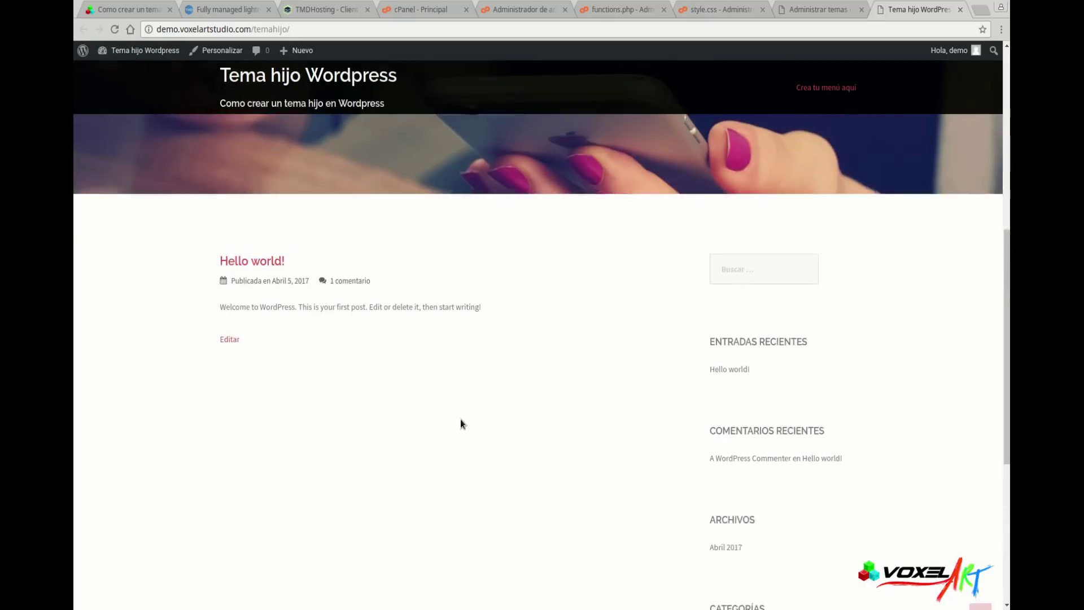
Check the Pie de página options in the theme customizer and the footer in its preview, and close the customizer.
left_click(219, 51)
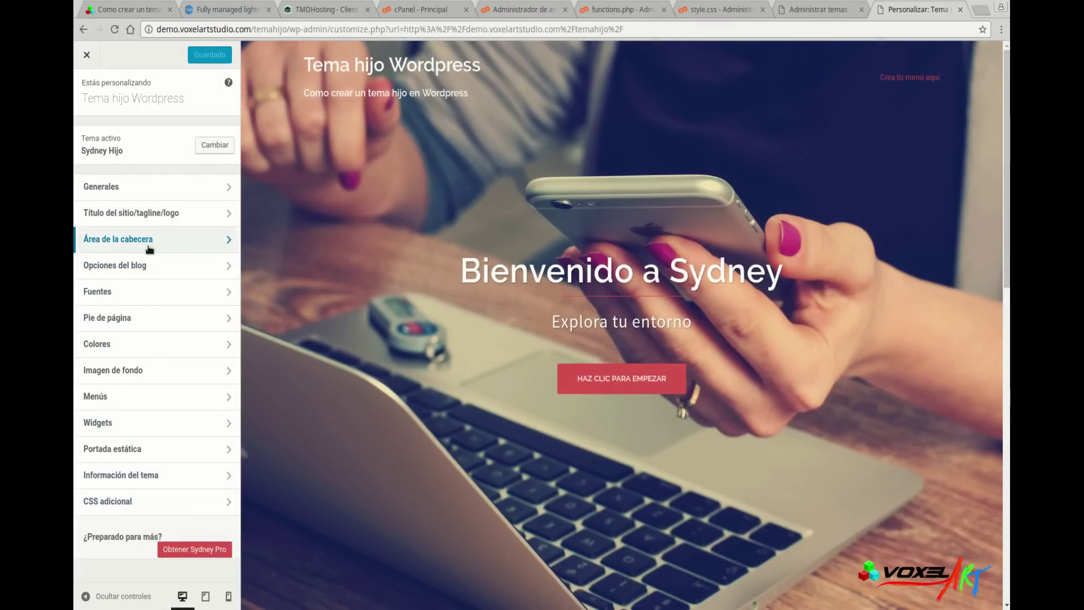
left_click(137, 326)
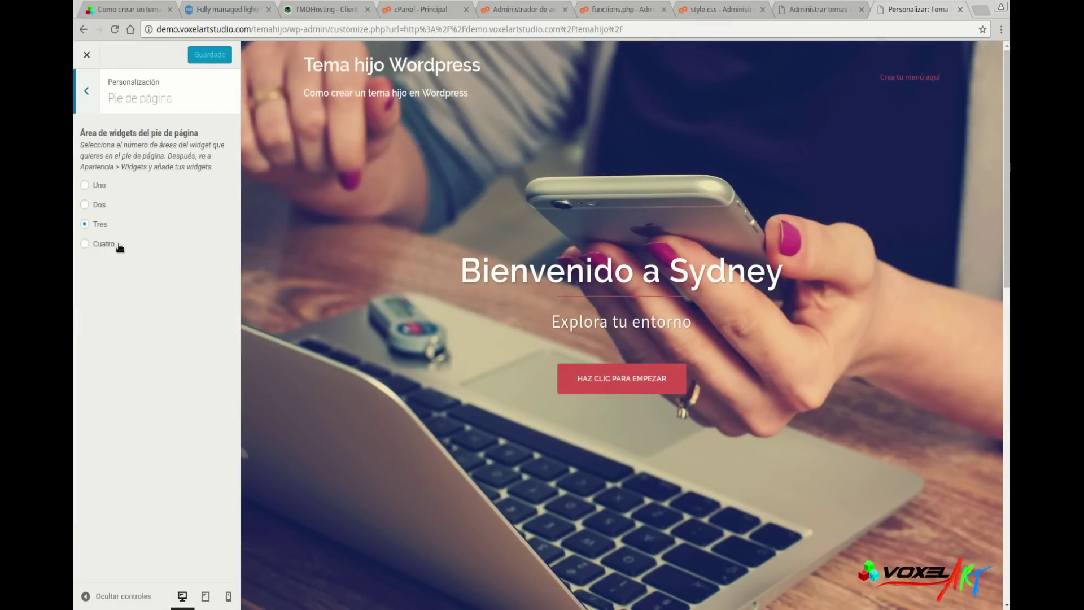
left_click(86, 102)
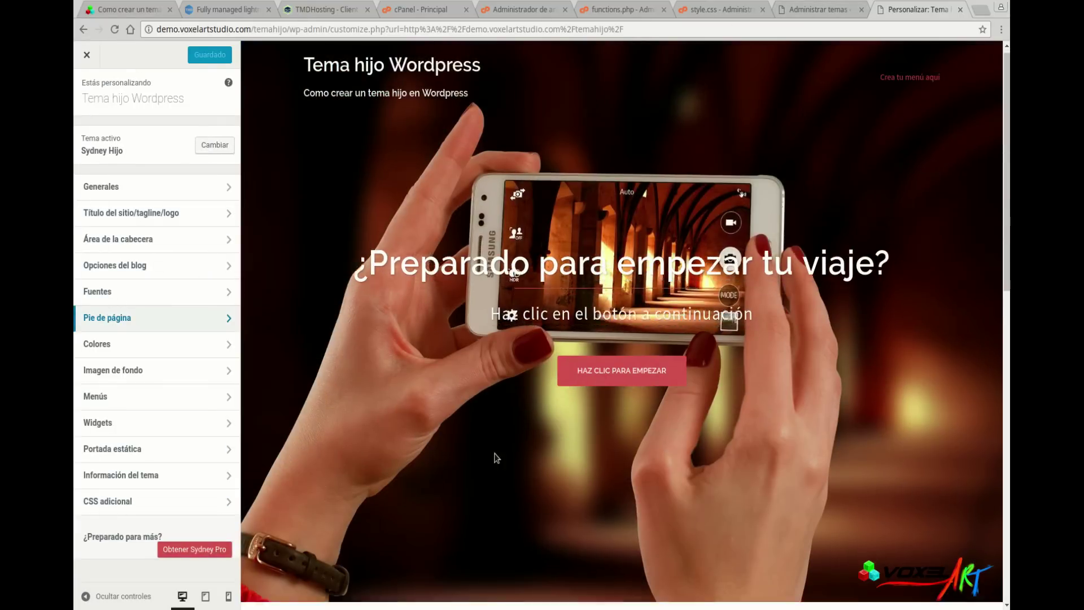
scroll(496, 456, "down", 10)
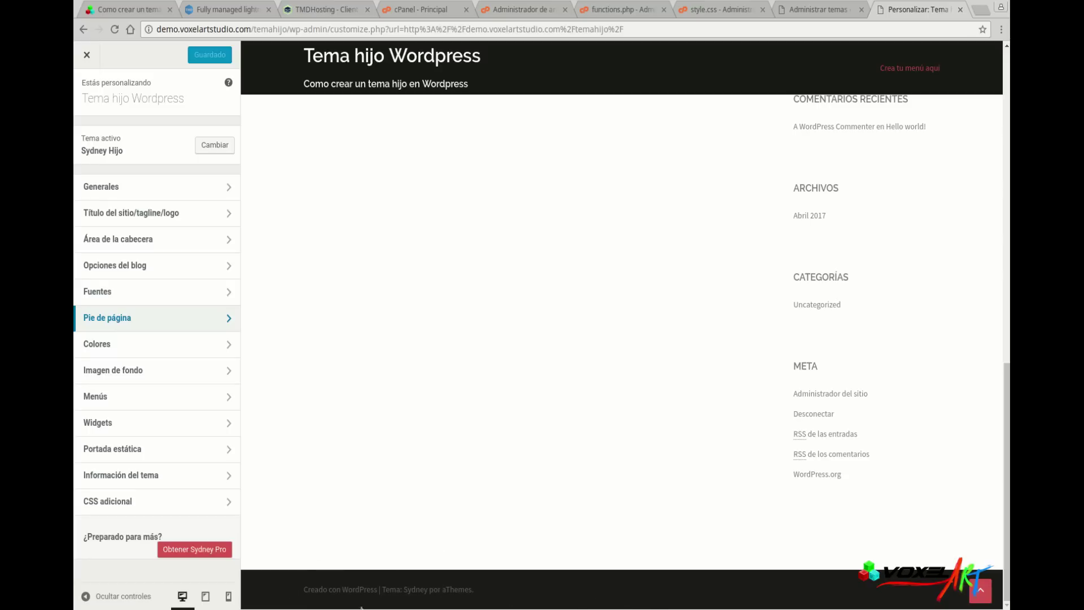
left_click(87, 55)
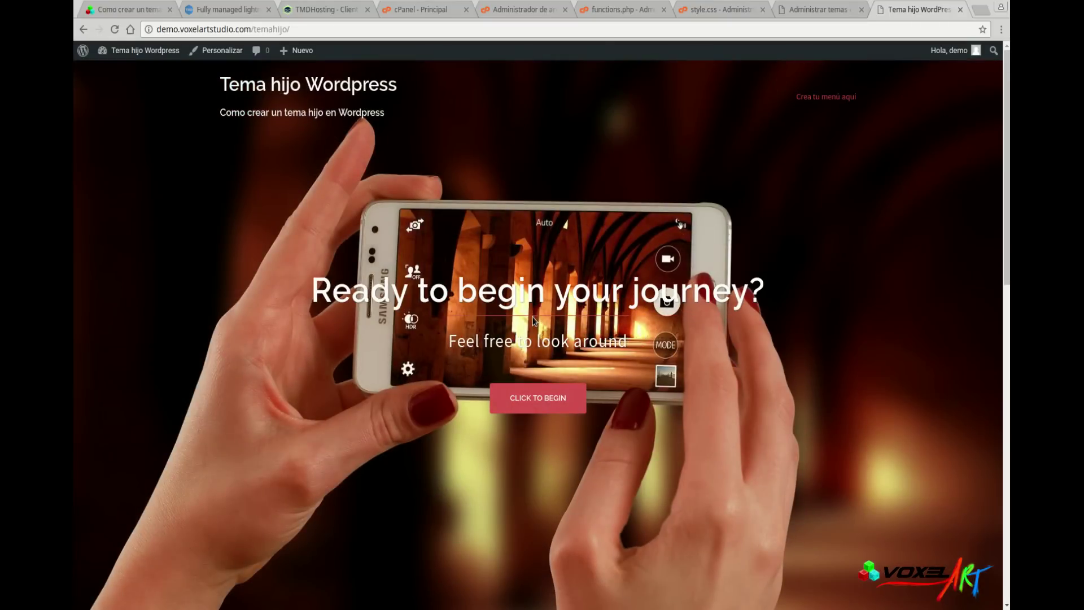
Review the live site's footer text alongside the child theme's style.css and the themes page.
scroll(533, 316, "down", 5)
scroll(534, 320, "down", 10)
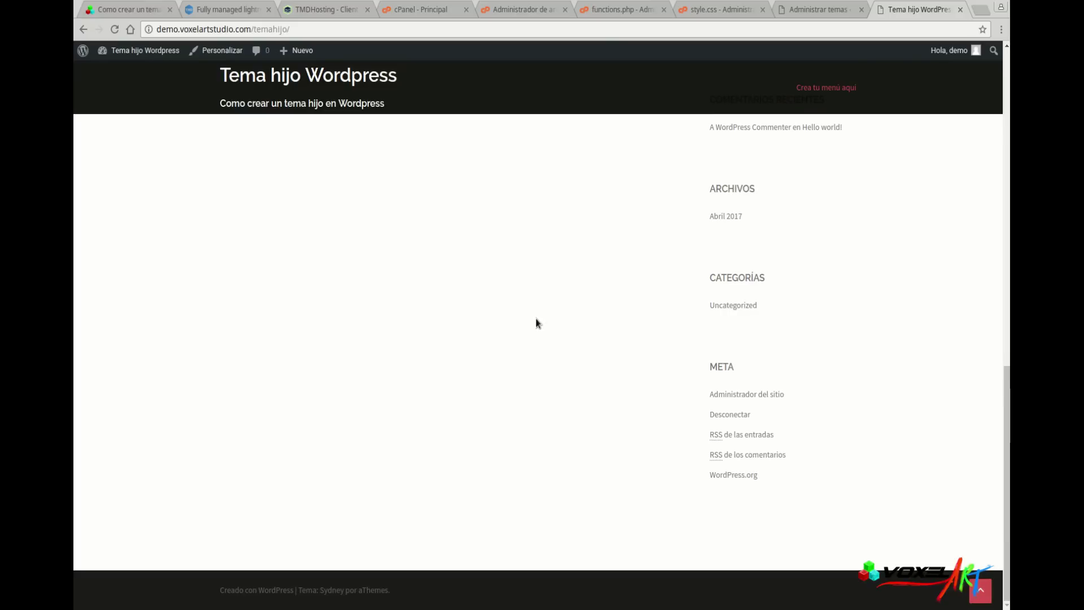
left_click(711, 11)
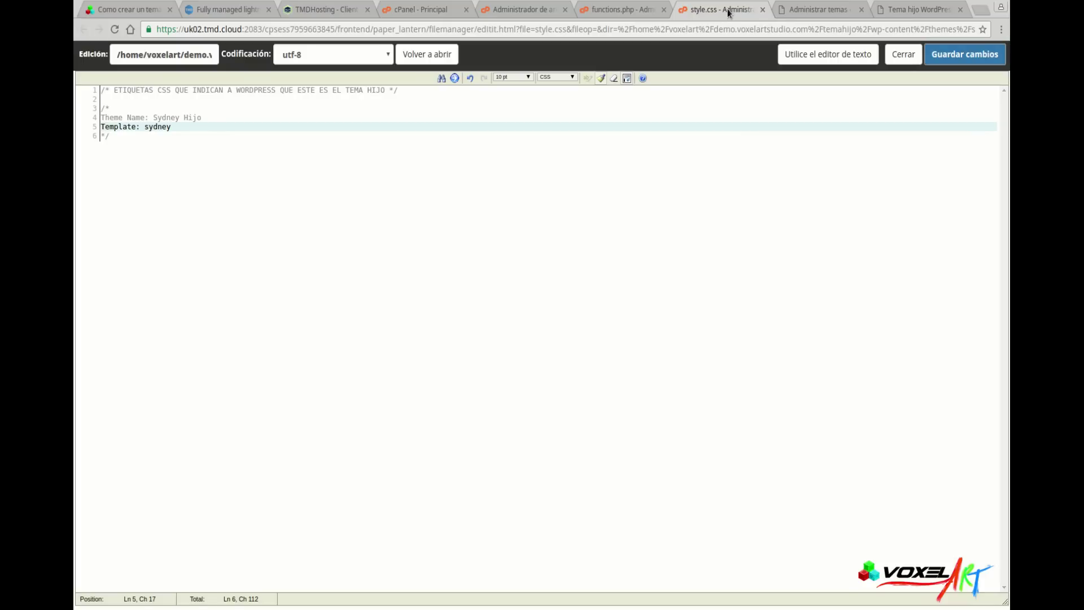
left_click(811, 9)
left_click(913, 9)
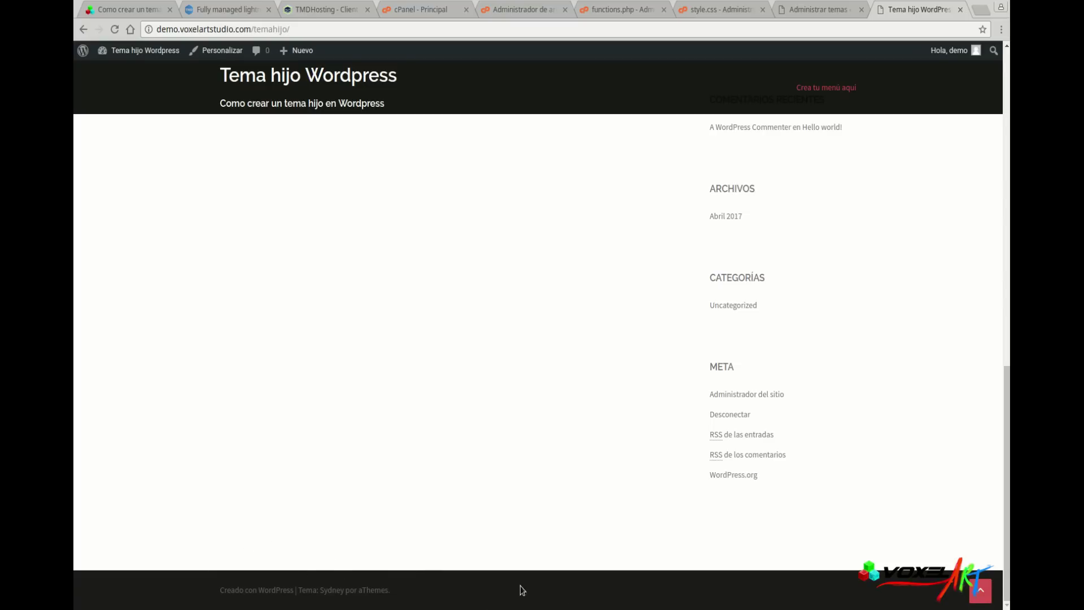
Copy the footer-centering comment and .site-footer rule from the style.css code in the Voxelart article's practical example.
left_click(112, 11)
left_click(432, 191)
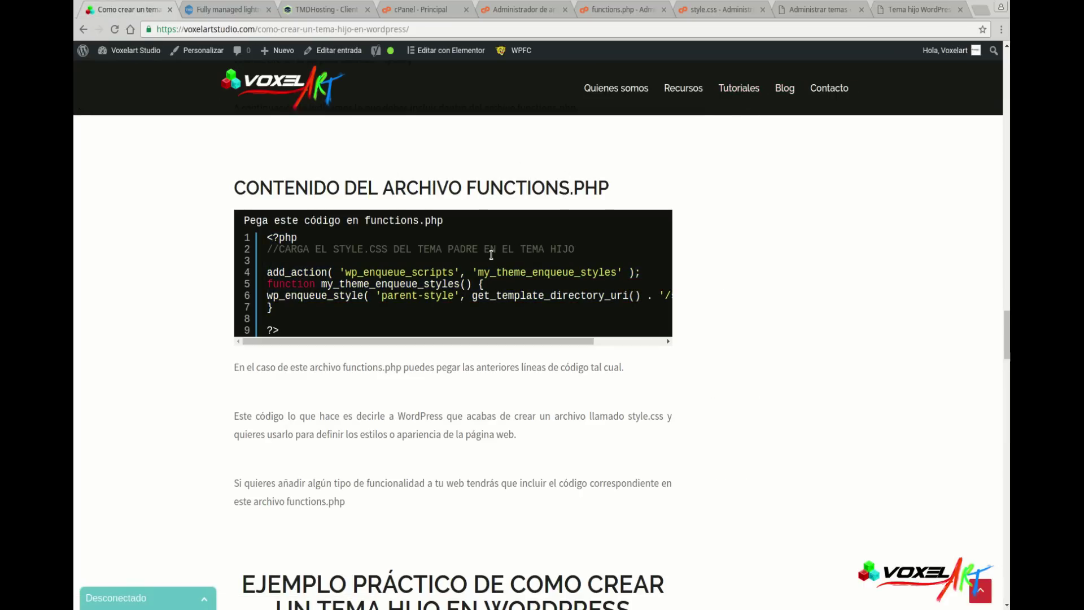
scroll(491, 254, "down", 3)
scroll(490, 260, "up", 8)
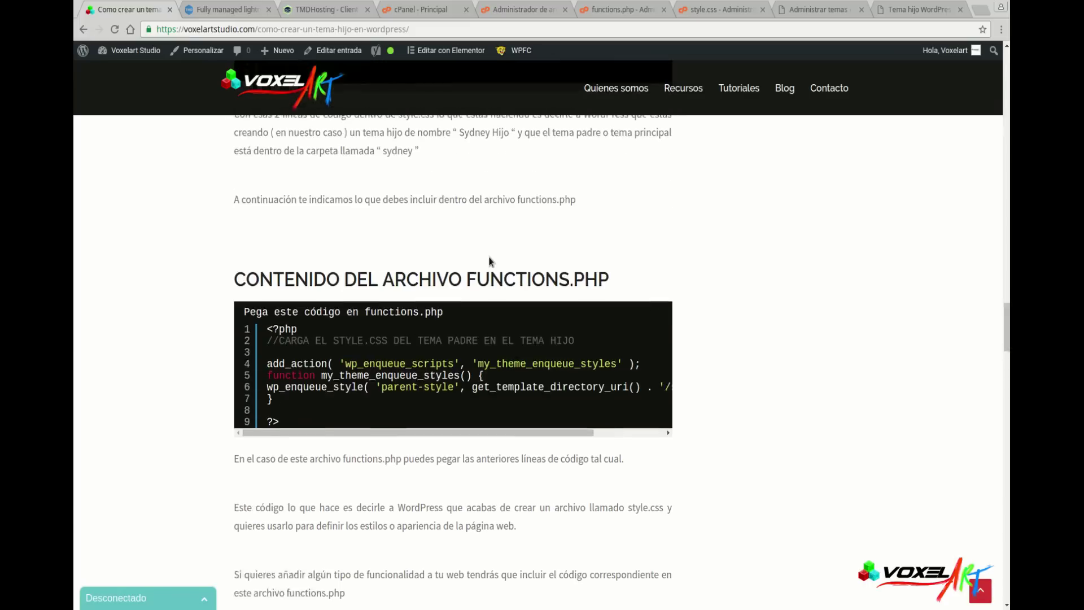
scroll(490, 261, "up", 15)
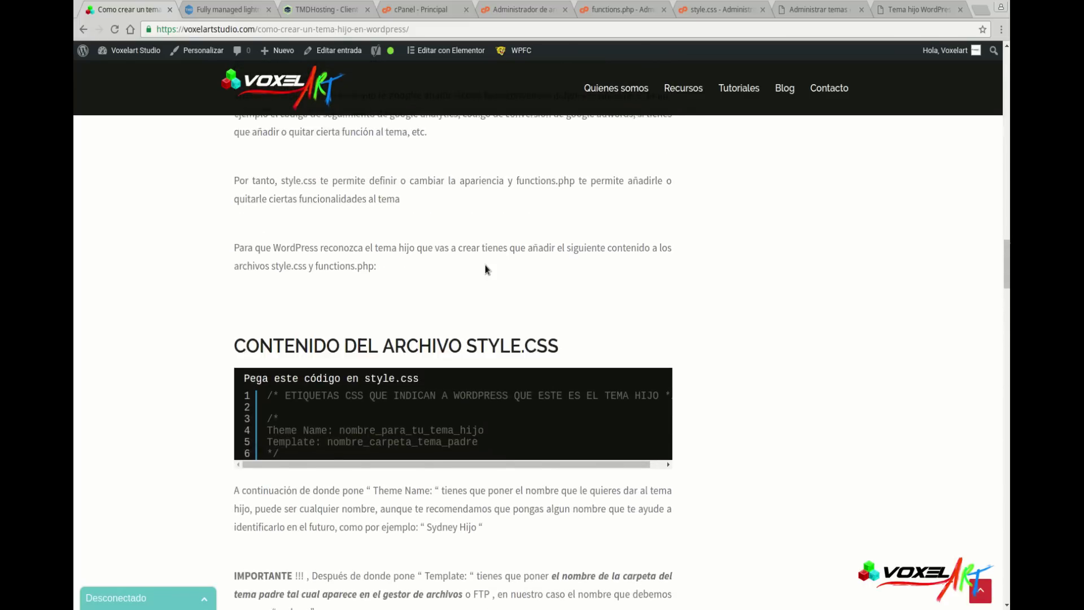
scroll(486, 269, "down", 20)
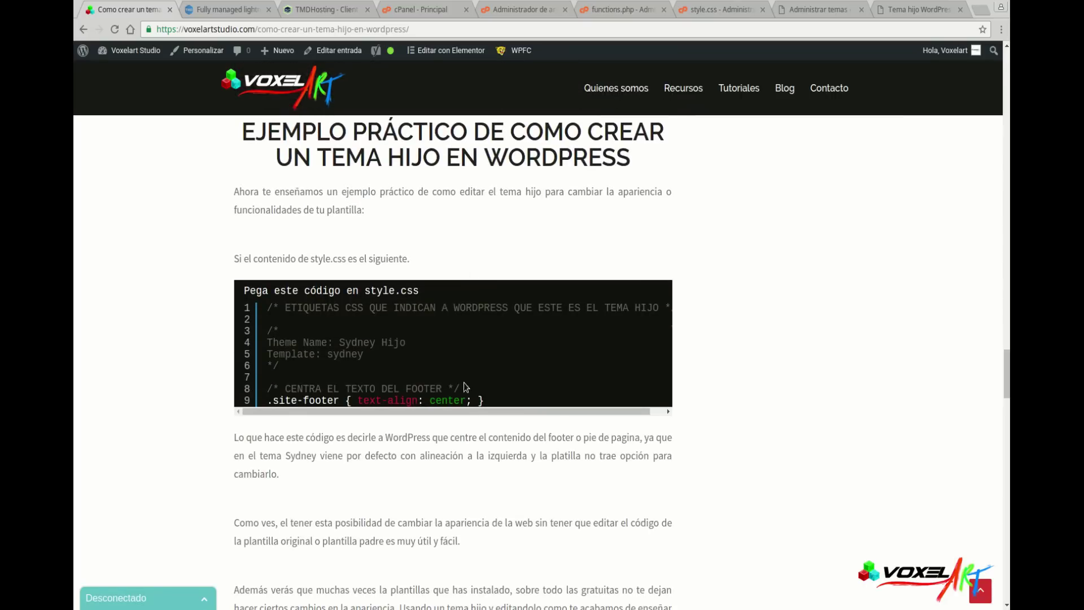
left_click_drag(267, 388, 491, 402)
right_click(416, 397)
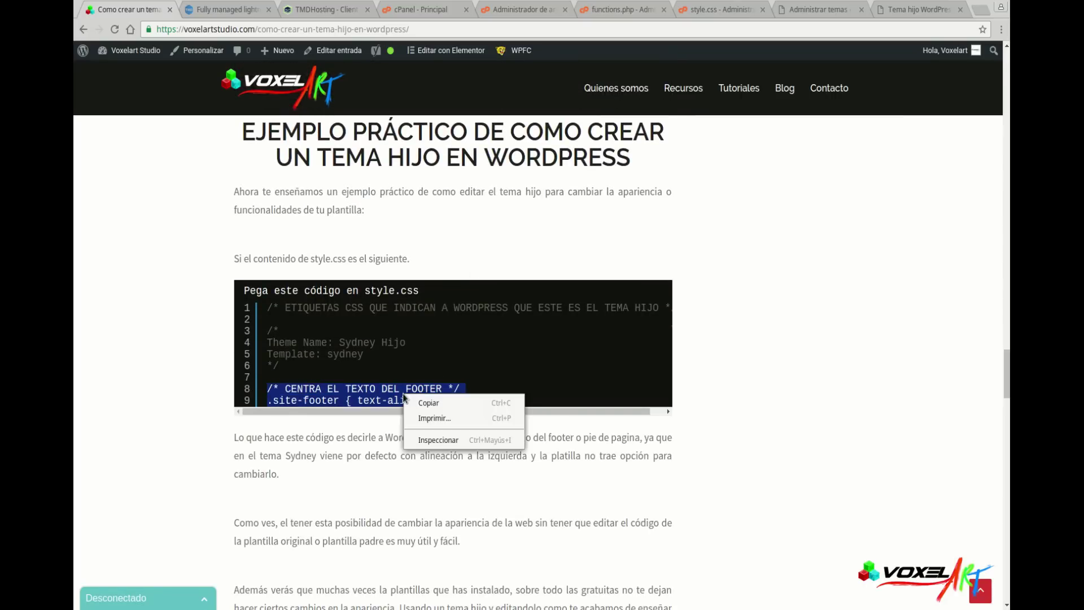
left_click(418, 401)
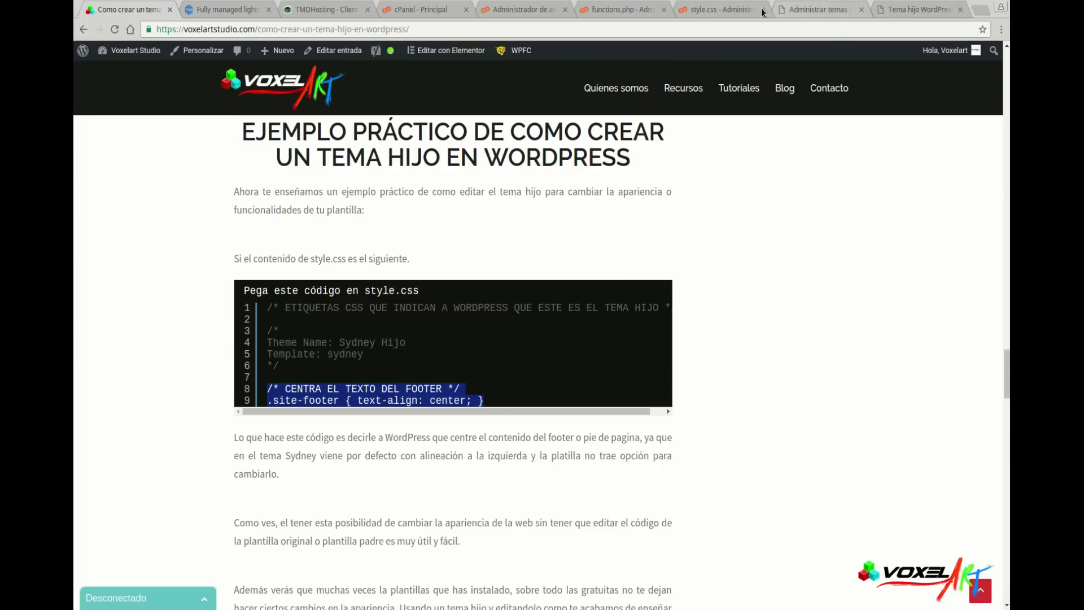
Paste the copied .site-footer { text-align: center; } rule and its comment at line 10 of style.css, below the theme header comment.
left_click(713, 10)
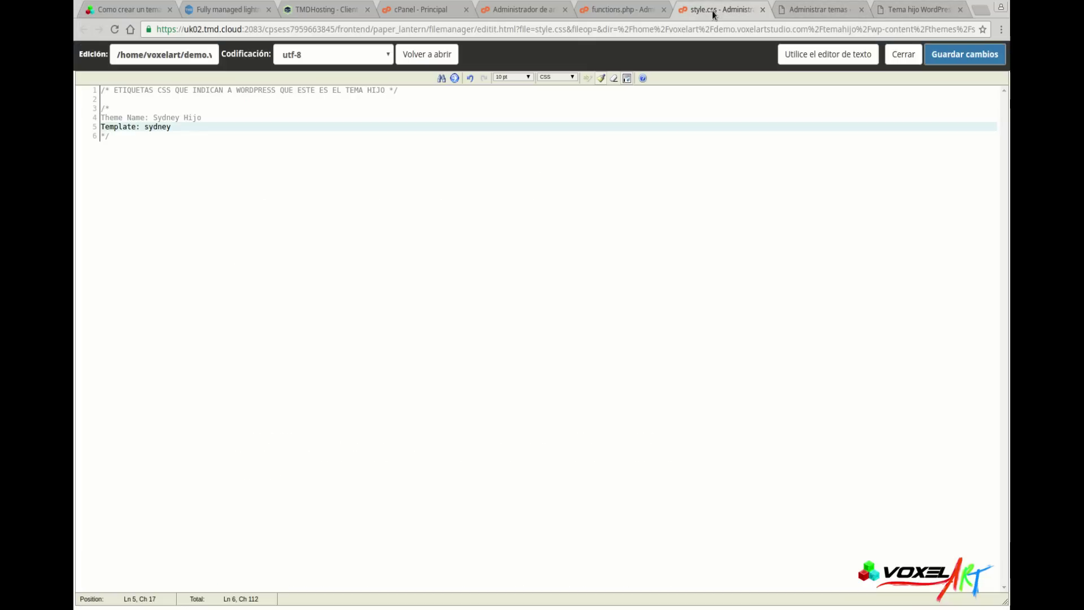
left_click(152, 136)
key("Return")
key("Return")
key("Return")
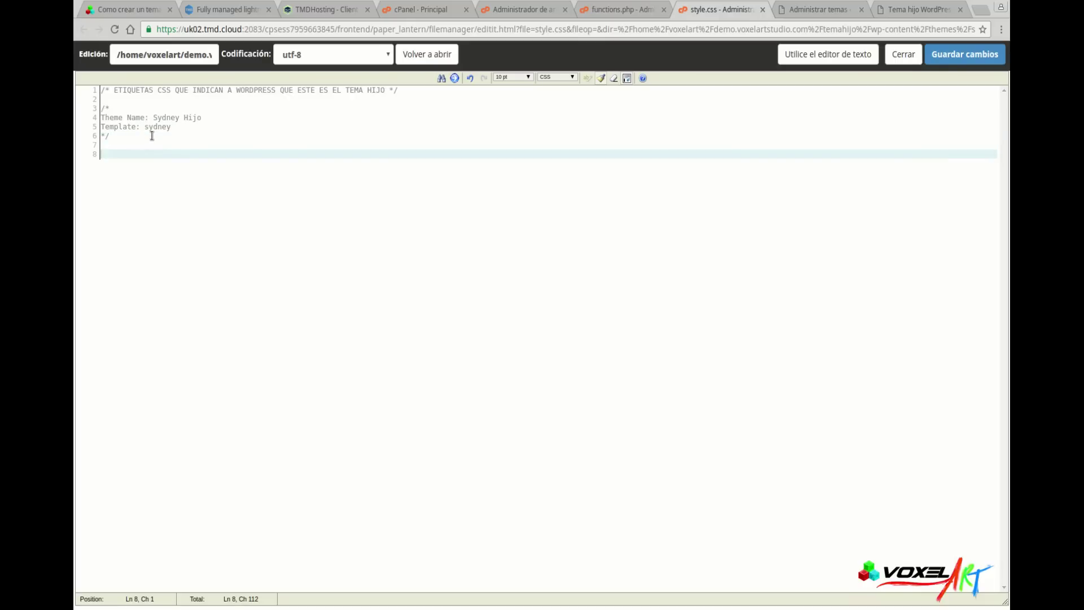
key("Return")
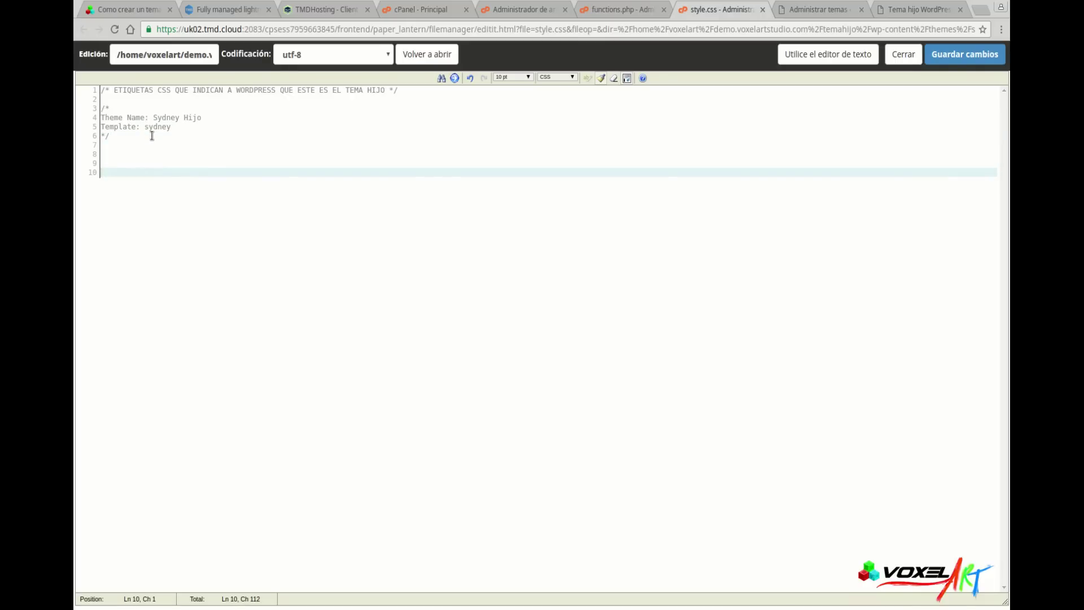
key("ctrl+v")
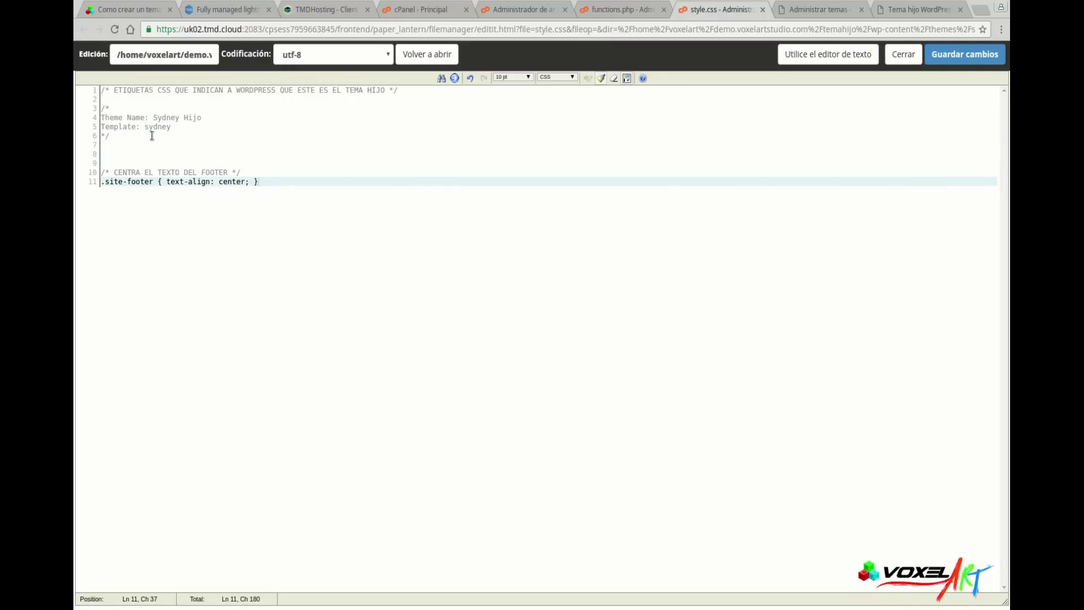
left_click_drag(258, 181, 102, 181)
left_click(157, 154)
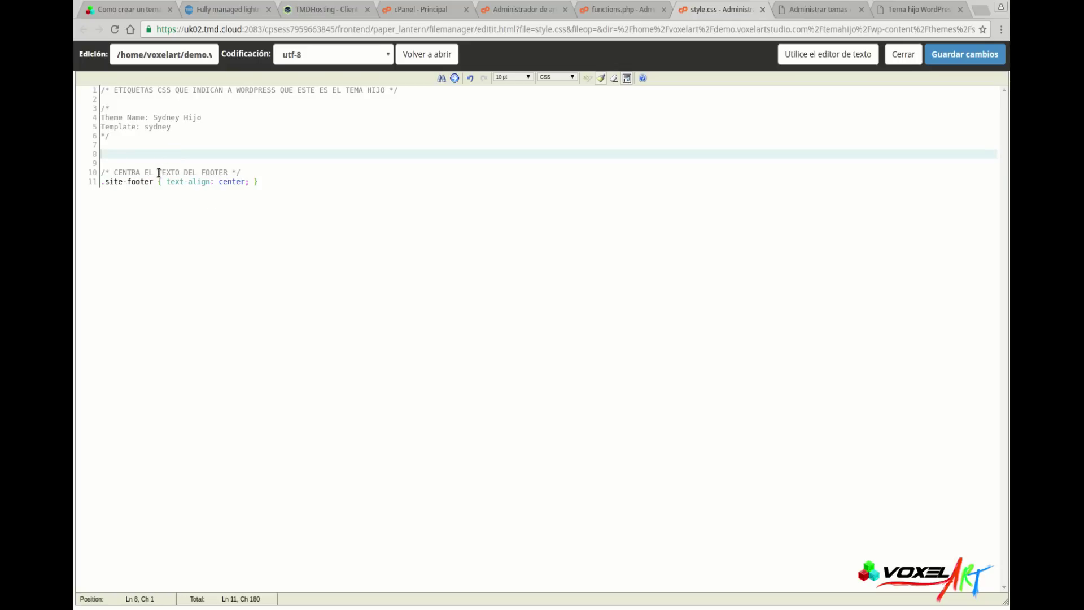
Check the live site's footer before the change and save the edited style.css.
left_click(305, 178)
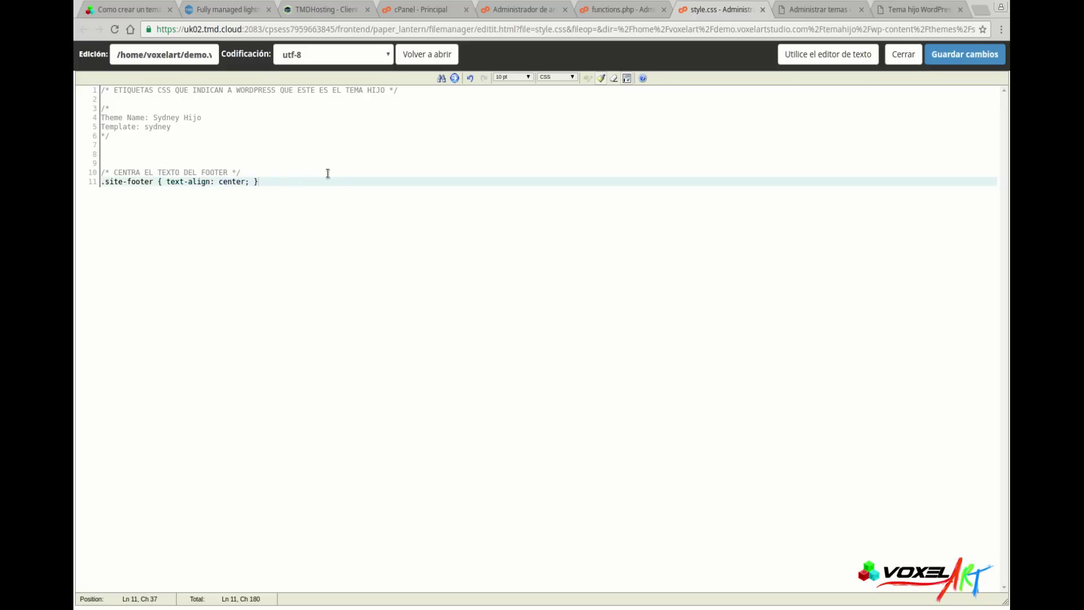
left_click(815, 11)
left_click(890, 16)
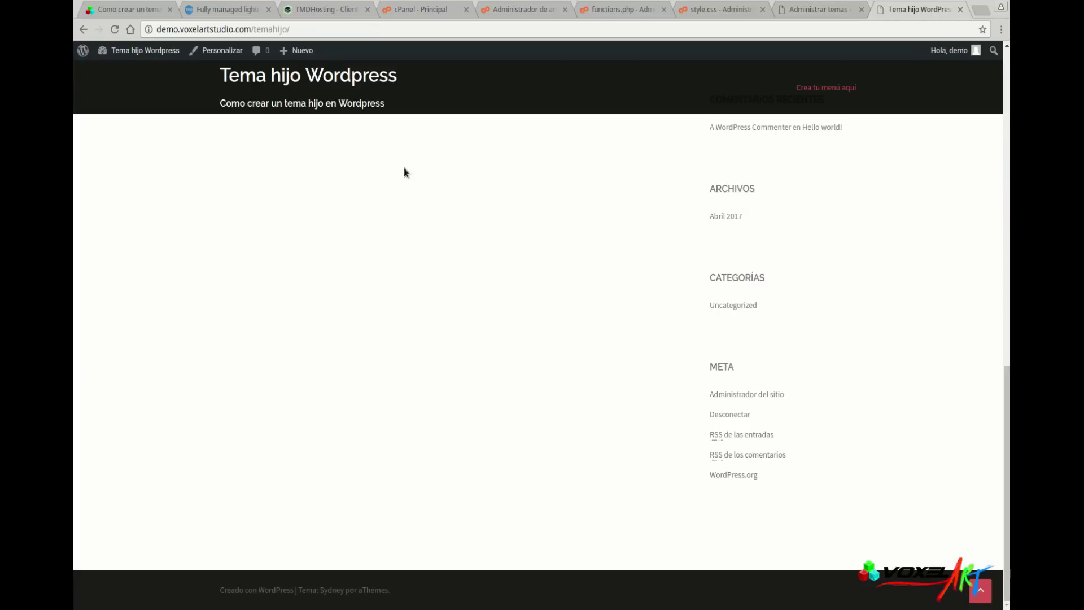
left_click(716, 9)
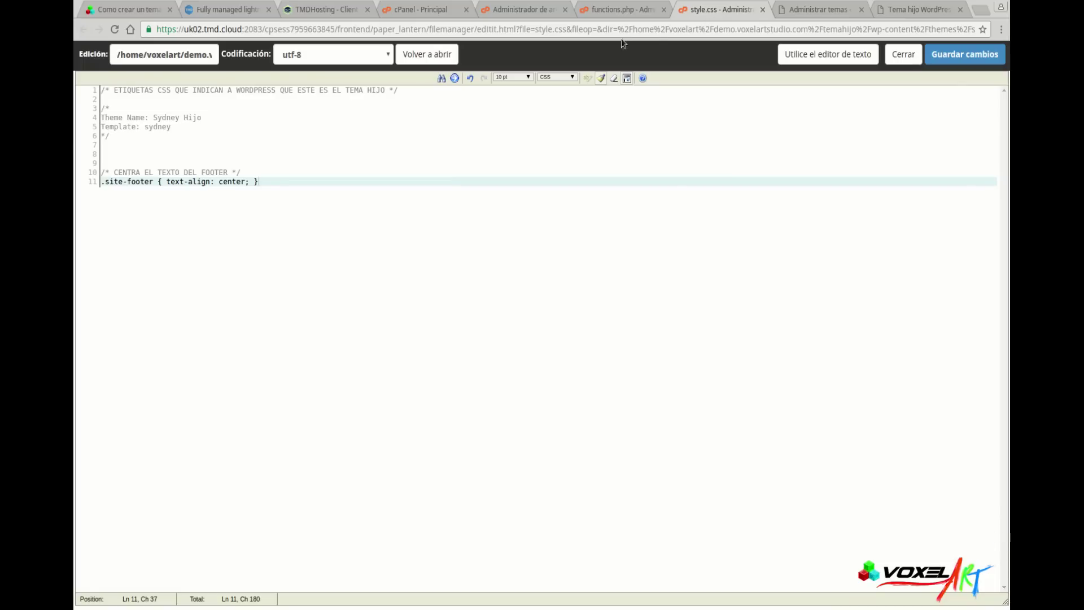
left_click(953, 55)
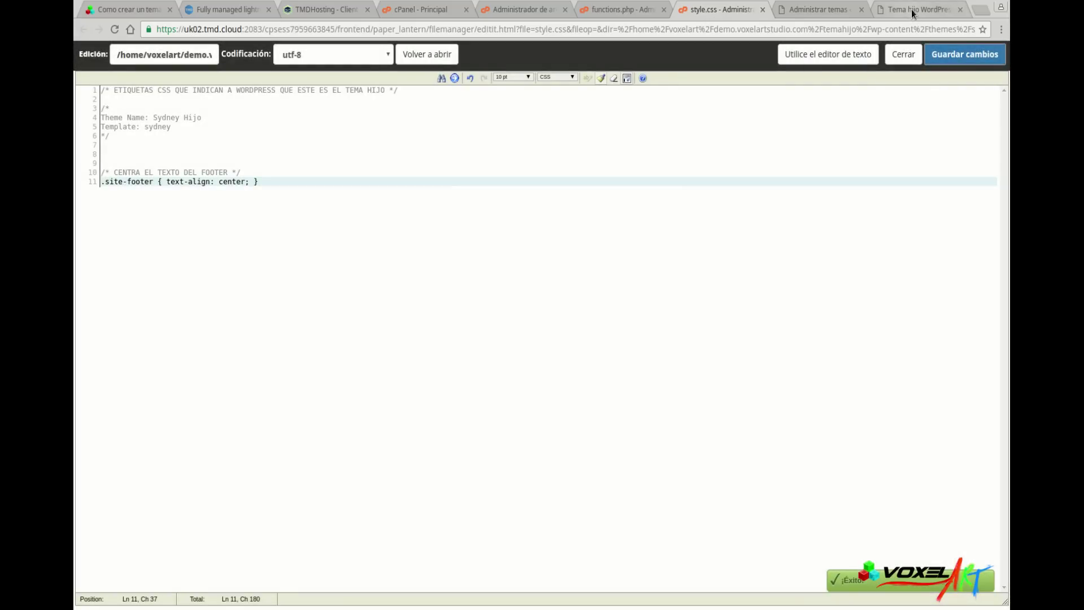
Reload the live demo site and check the alignment of its footer text.
left_click(912, 11)
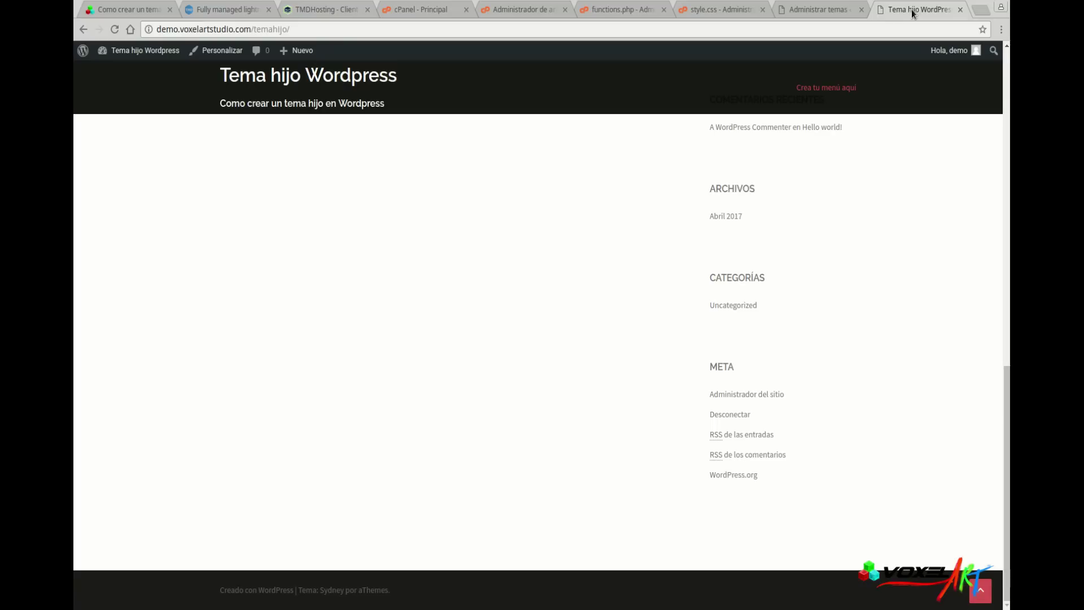
right_click(485, 338)
left_click(553, 379)
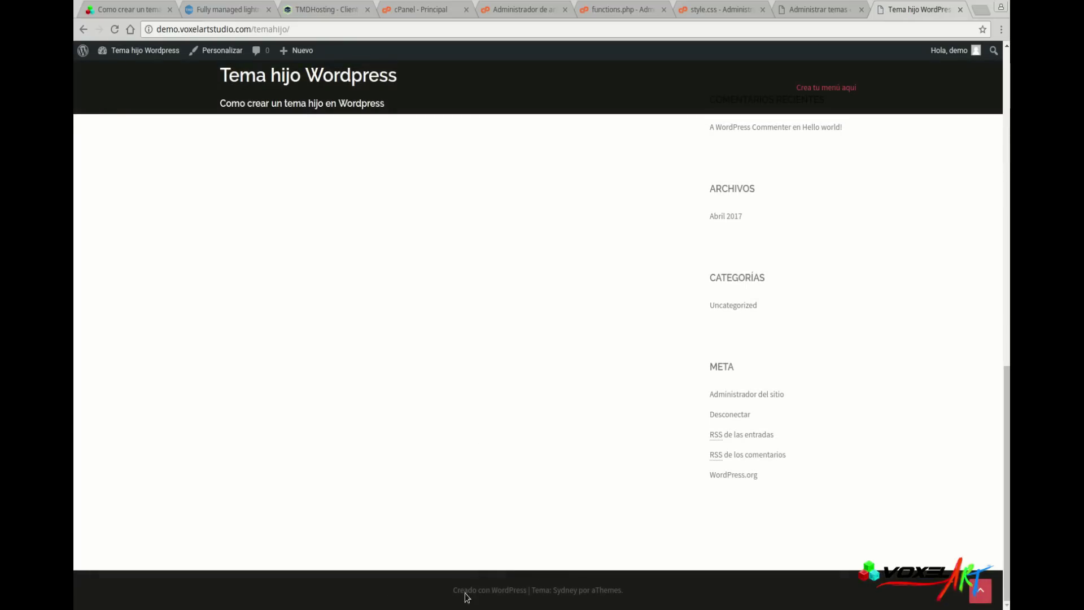
scroll(508, 283, "up", 10)
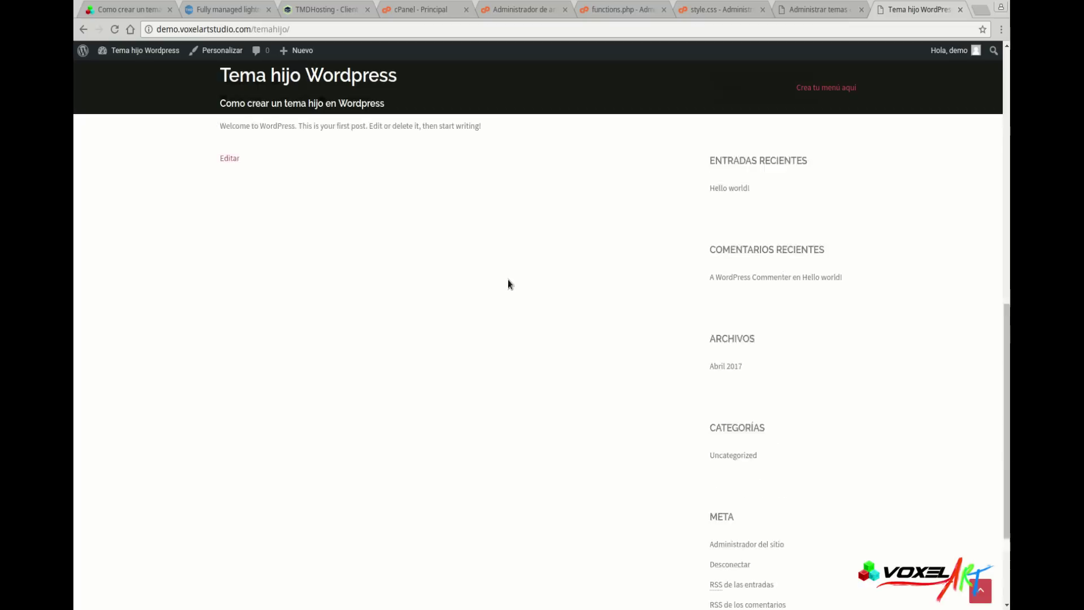
scroll(566, 269, "down", 10)
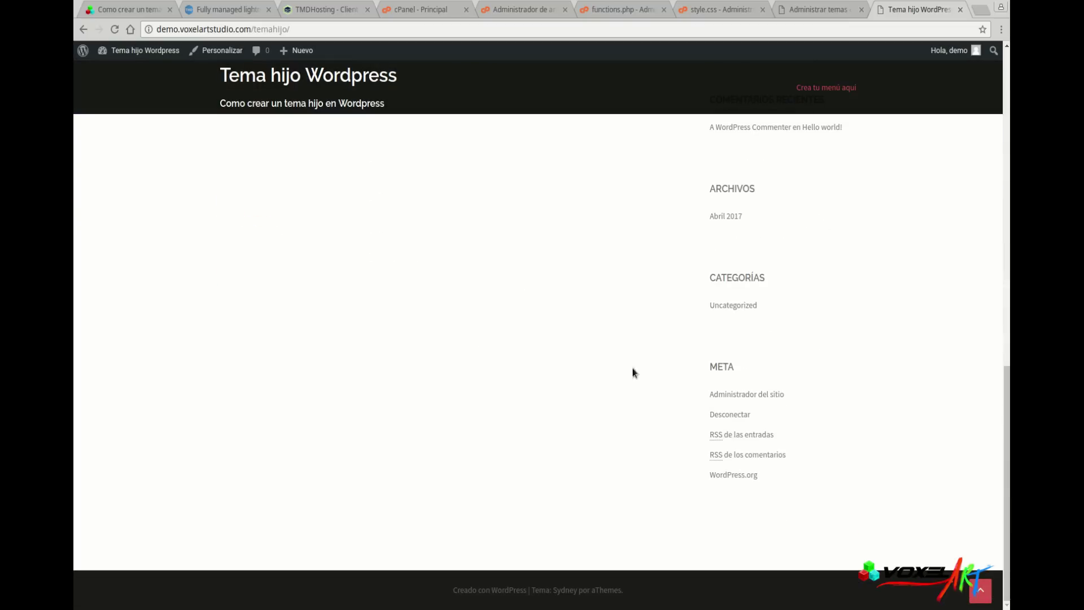
Review the style.css rule, the installed themes page and the live site's footer.
left_click(718, 9)
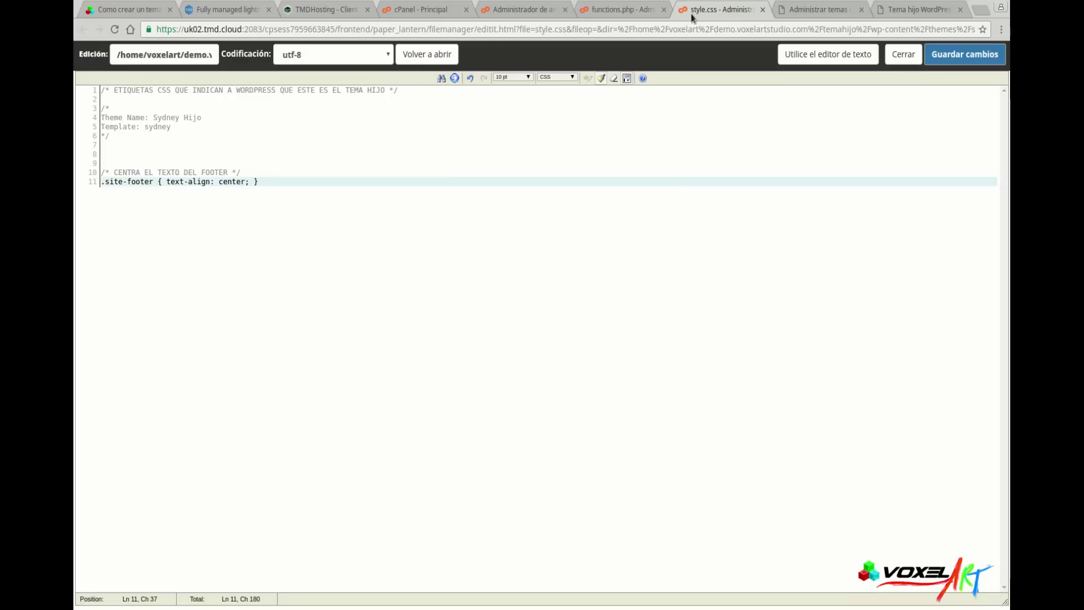
left_click(811, 9)
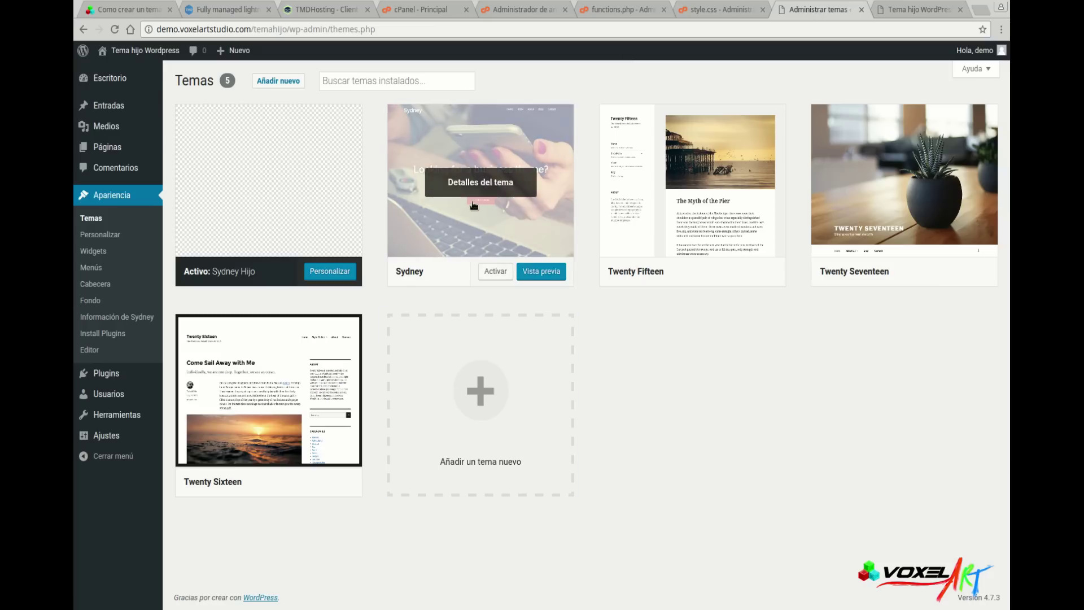
left_click(909, 10)
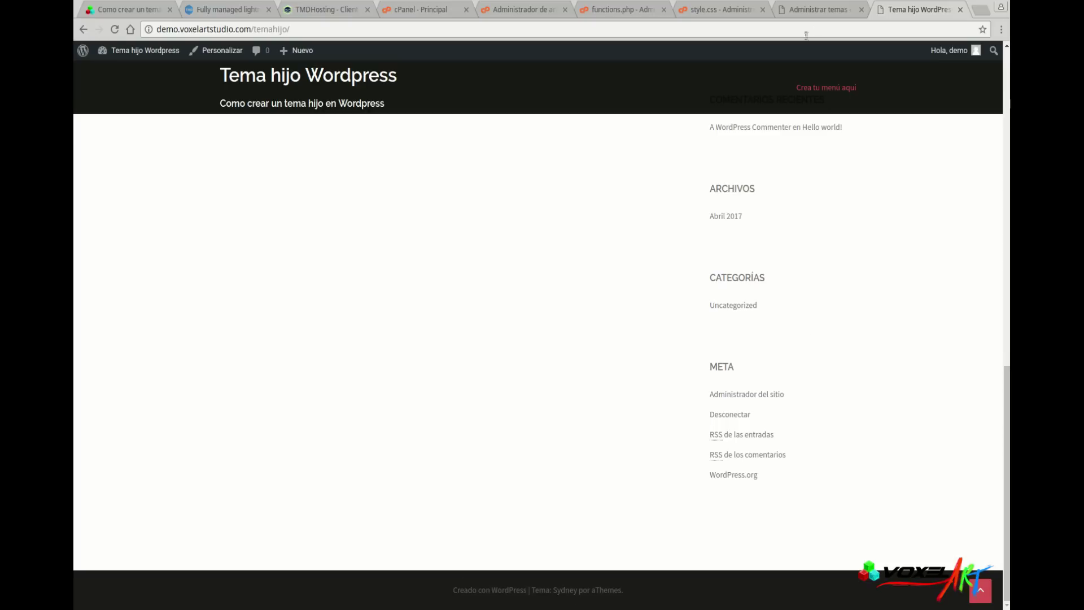
Compare Sydney Hijo with its parent on the WordPress themes page, then view the child theme's details and close them.
left_click(803, 10)
mouse_move(266, 242)
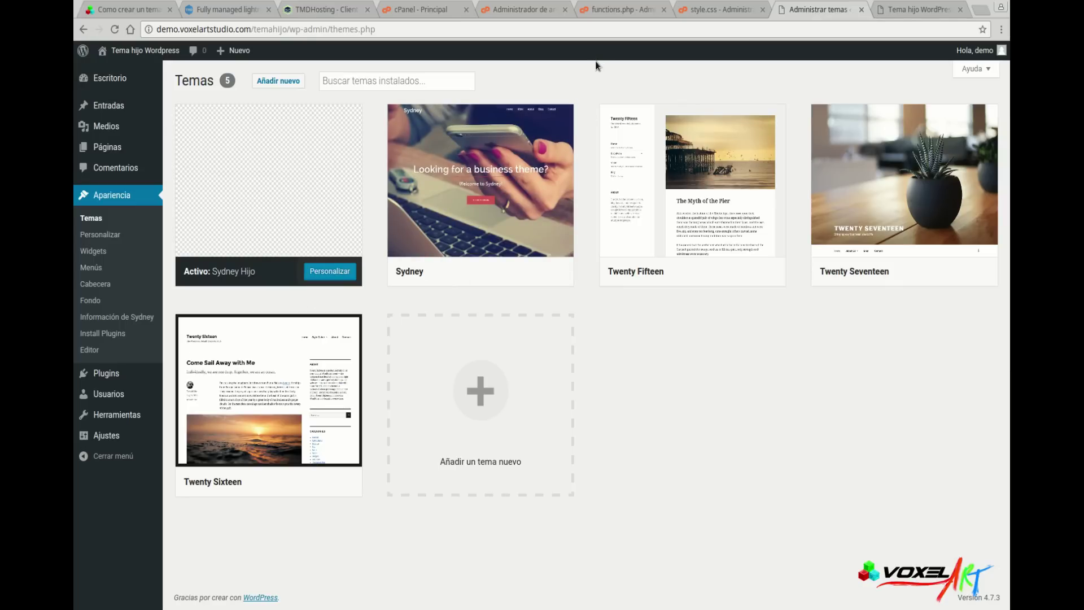
mouse_move(263, 185)
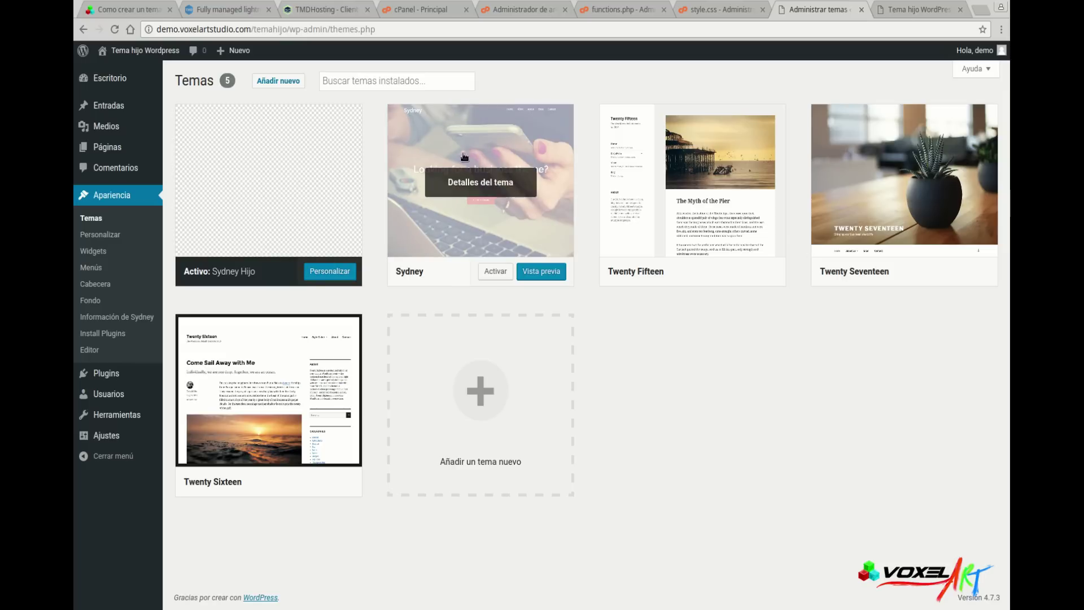
mouse_move(195, 131)
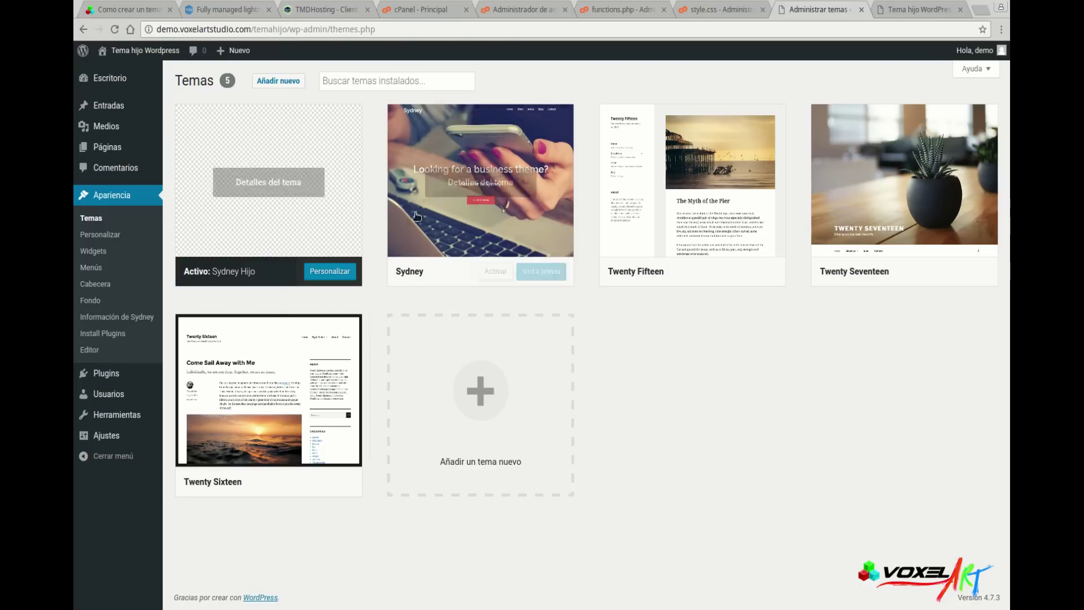
left_click(295, 196)
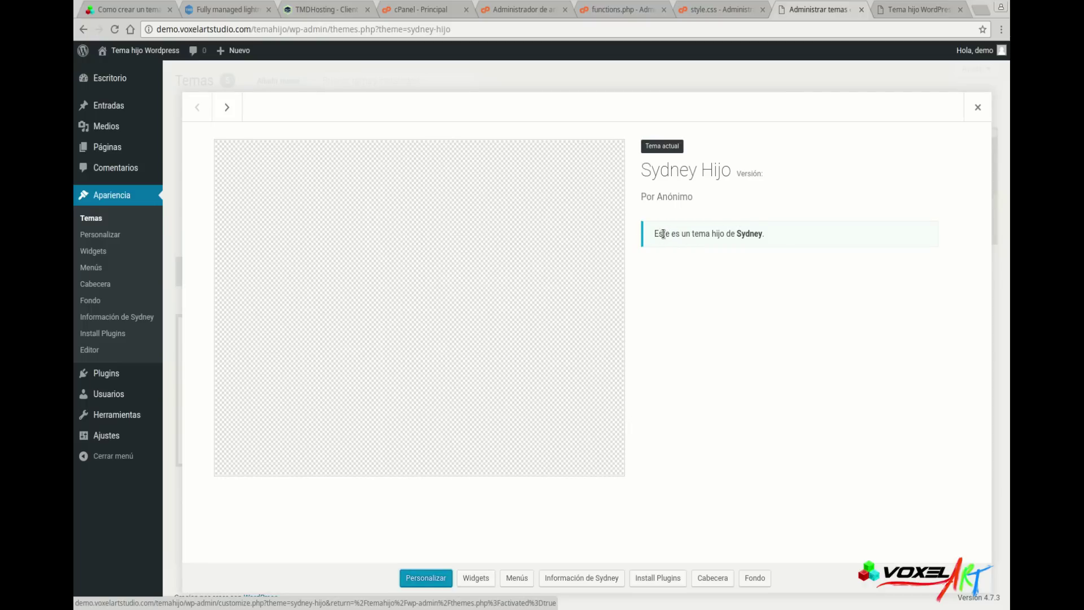
left_click(979, 107)
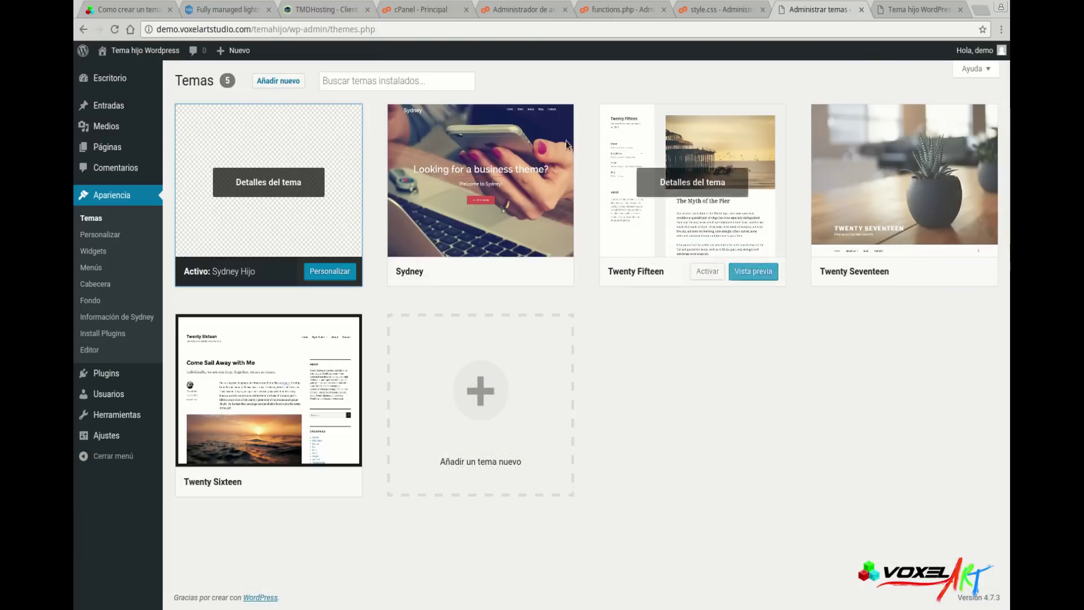
left_click(287, 181)
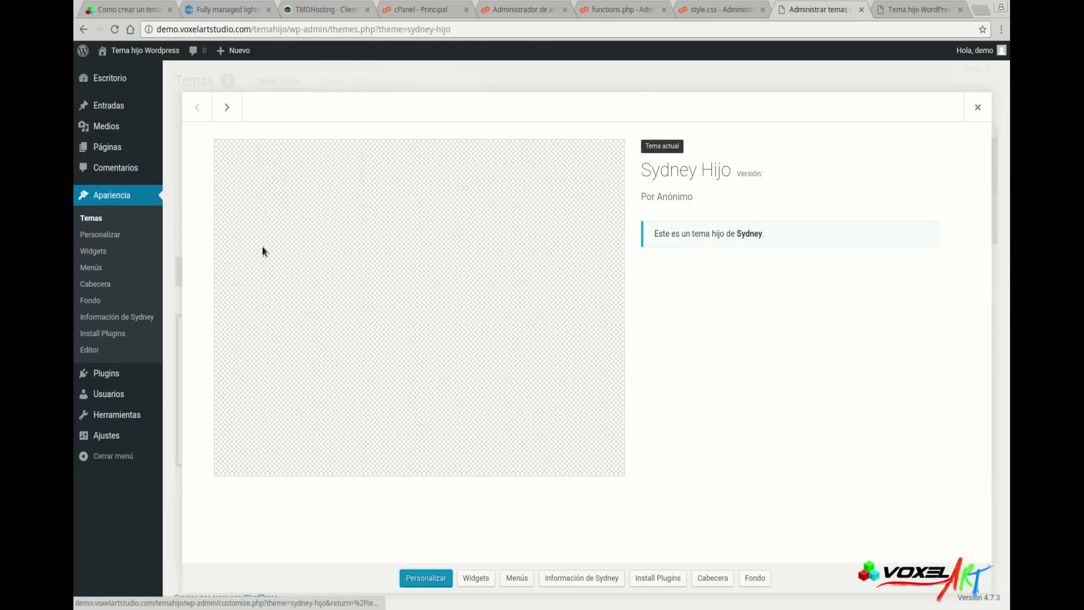
left_click(978, 108)
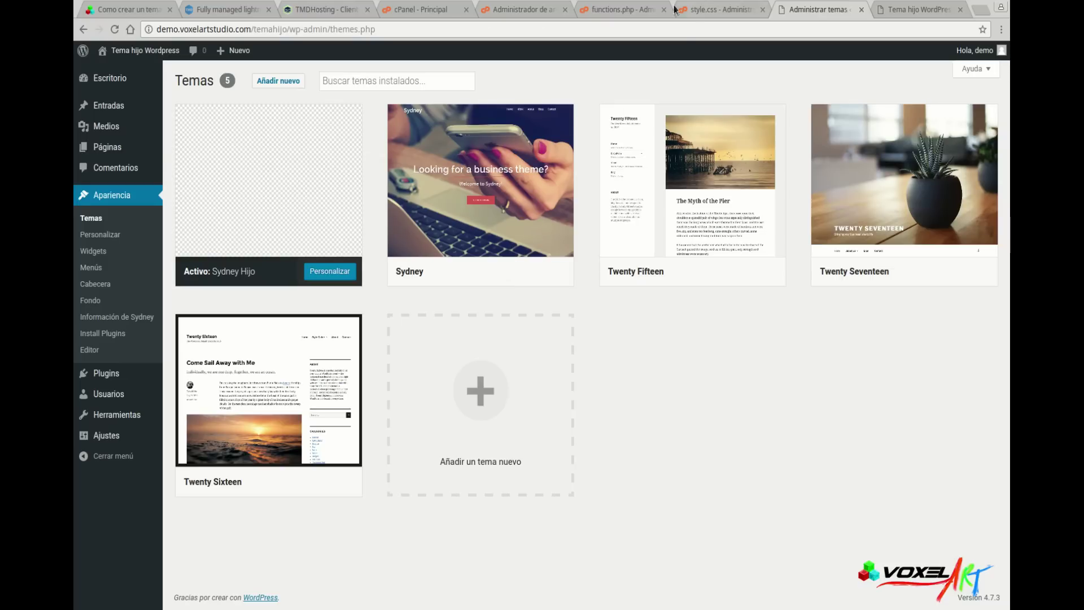
Check the child theme's files in the file manager and find the child theme image's download link in the Voxelart article.
left_click(524, 10)
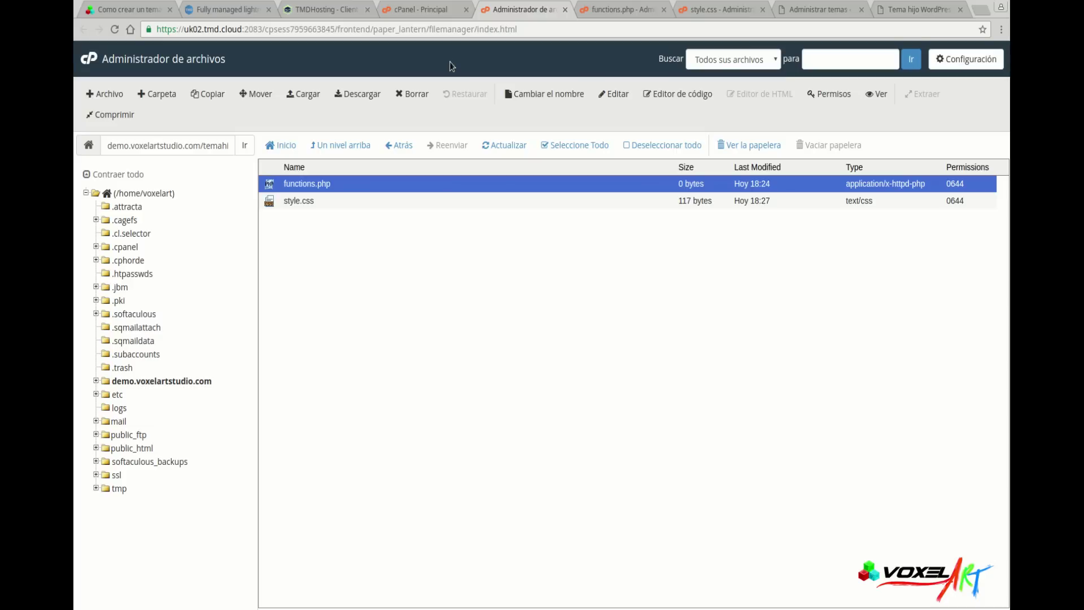
left_click(116, 11)
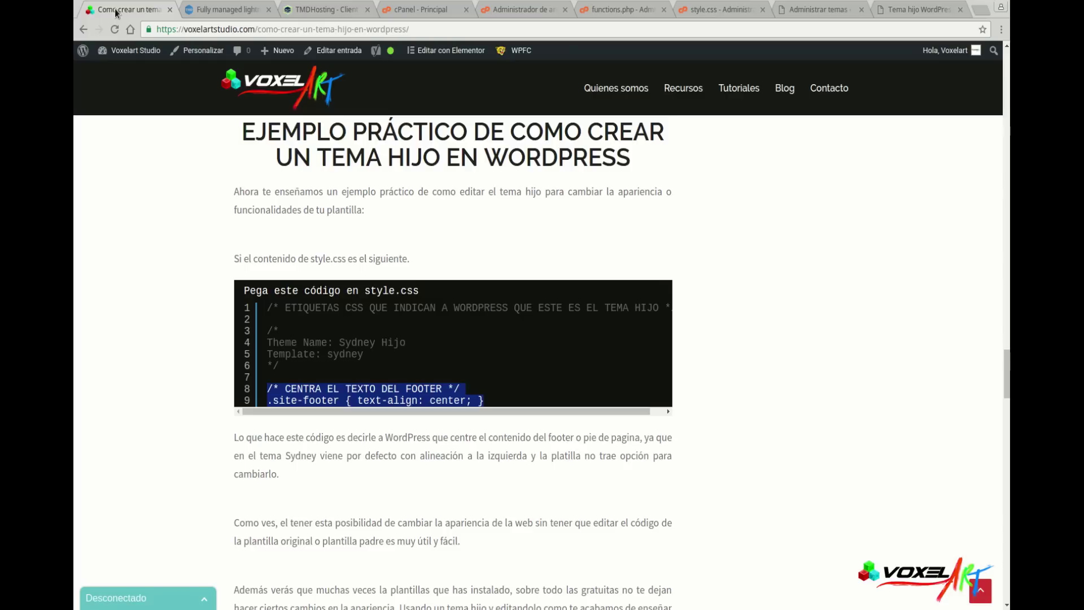
left_click(468, 147)
scroll(532, 237, "down", 3)
scroll(519, 252, "down", 20)
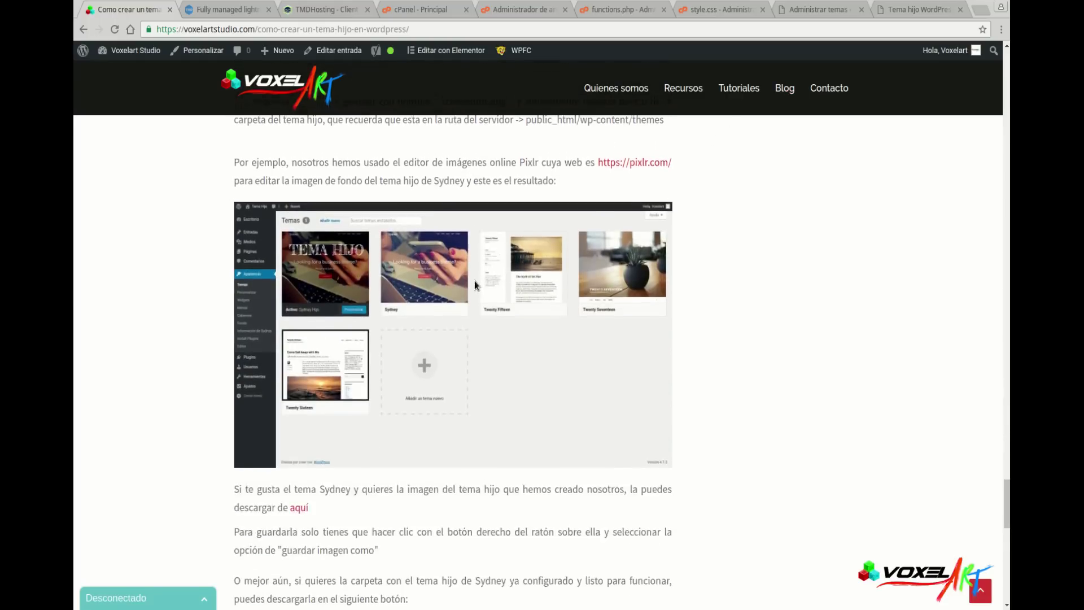
scroll(474, 281, "down", 9)
scroll(507, 267, "up", 5)
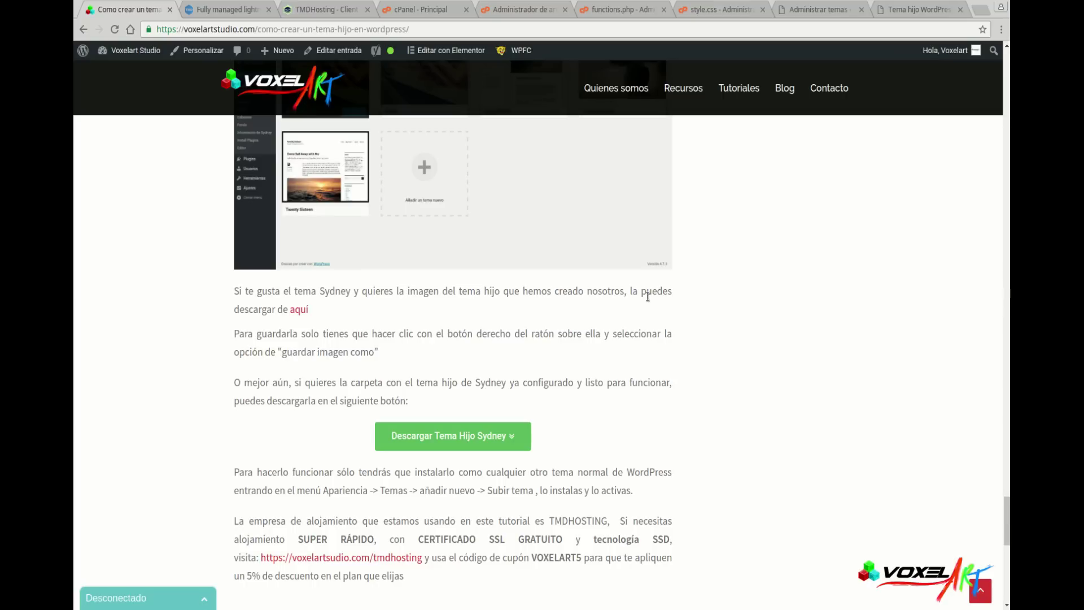
Open the child theme image linked in the article and save it as screenshot.png in the Descargas folder.
left_click(300, 311)
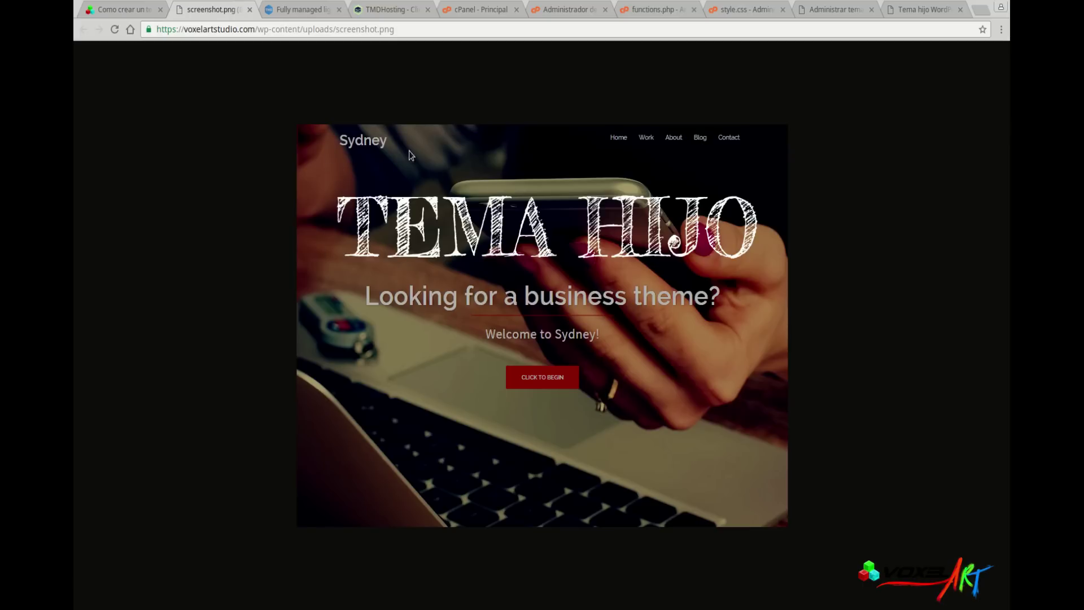
right_click(453, 209)
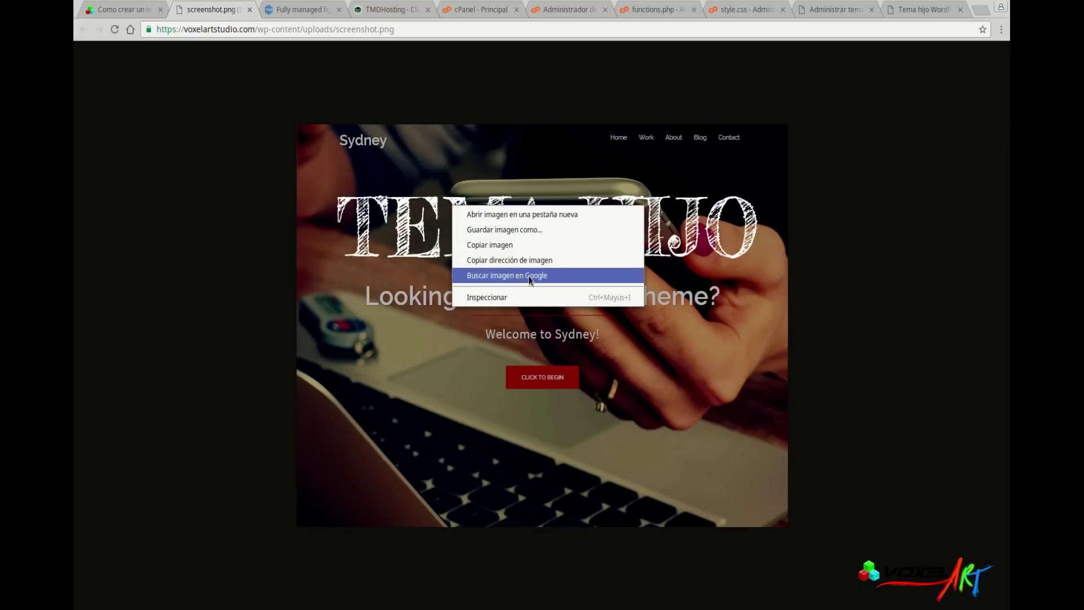
left_click(530, 230)
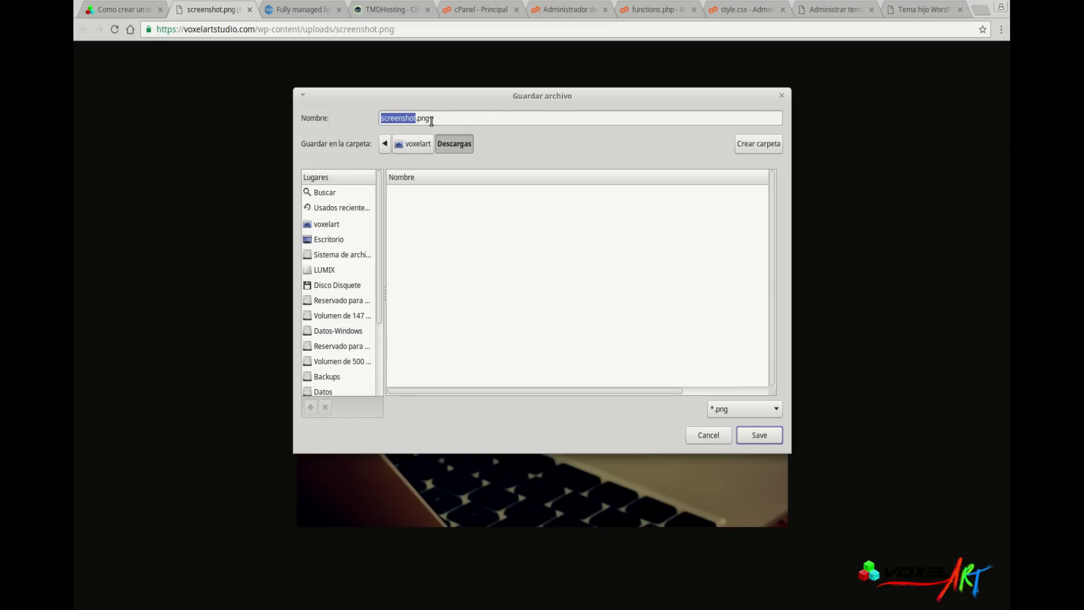
left_click(769, 436)
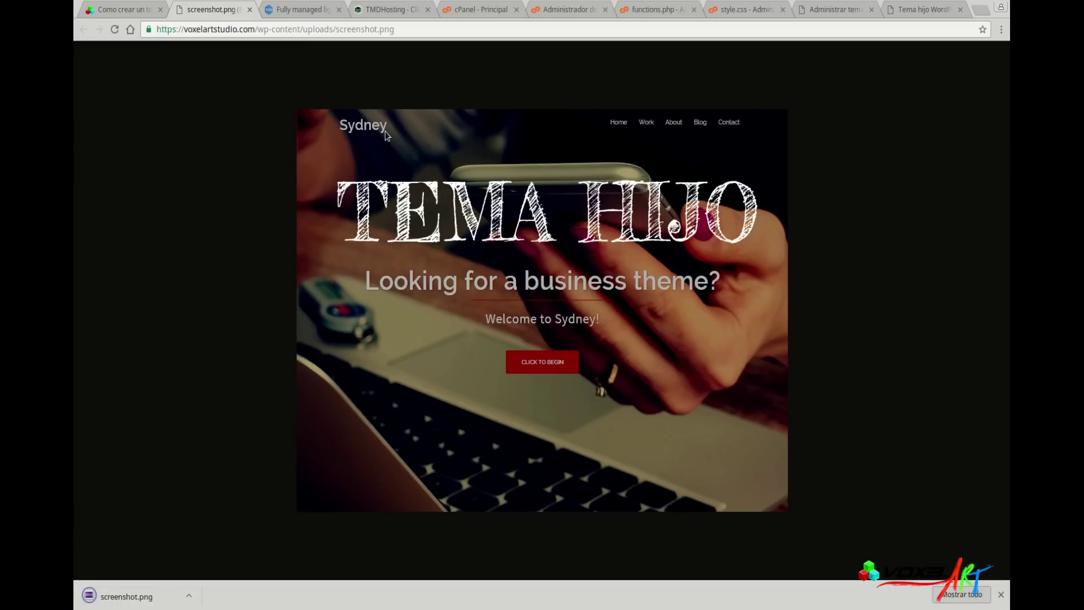
Upload screenshot.png from Descargas to the sydney-hijo theme folder with the cPanel file manager and return to the folder.
left_click(568, 11)
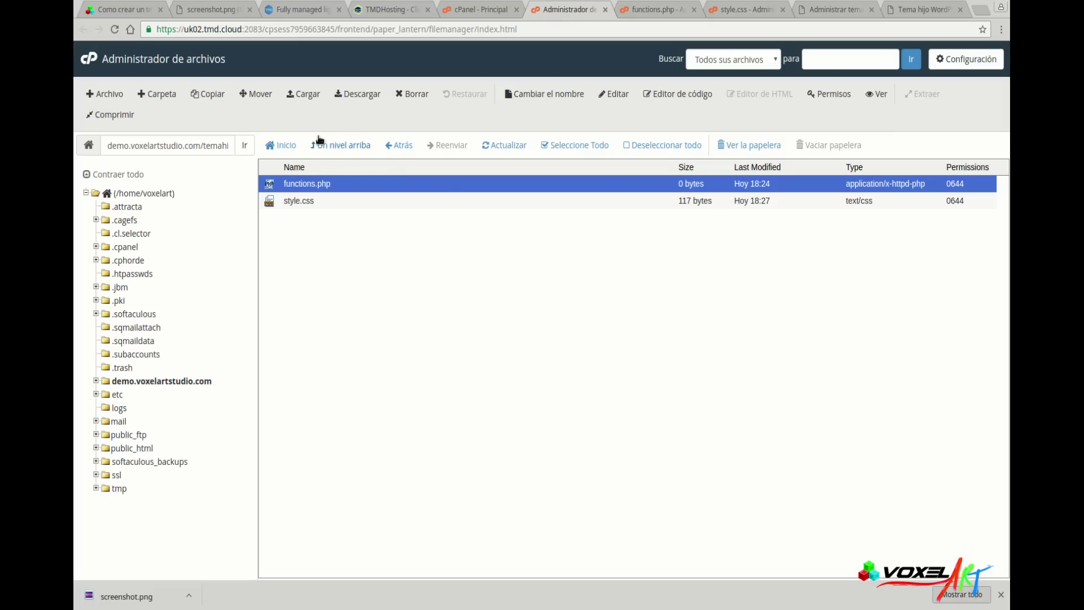
left_click(303, 94)
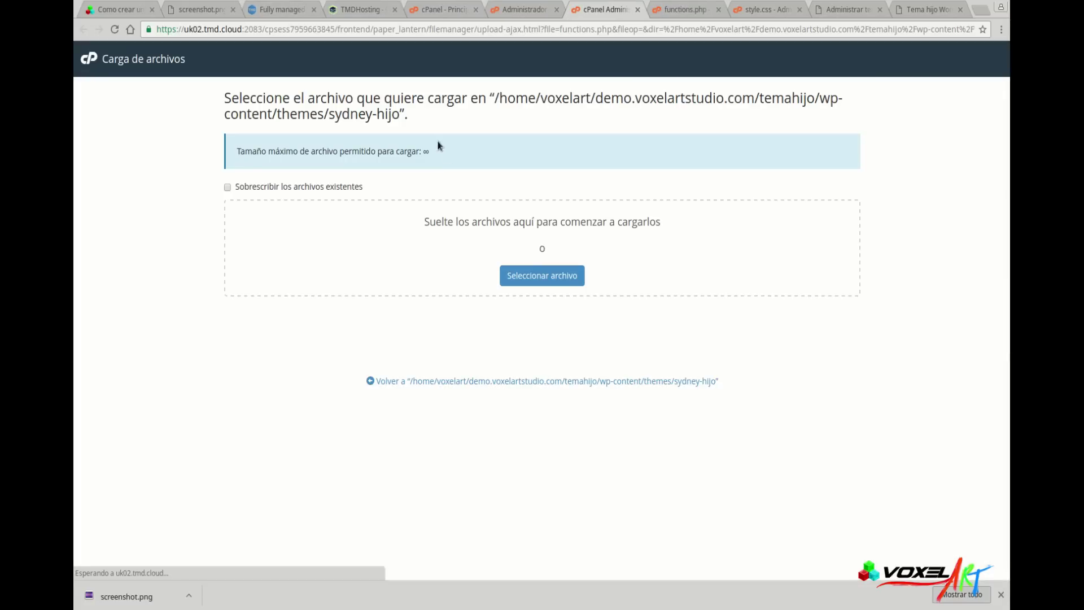
left_click(540, 277)
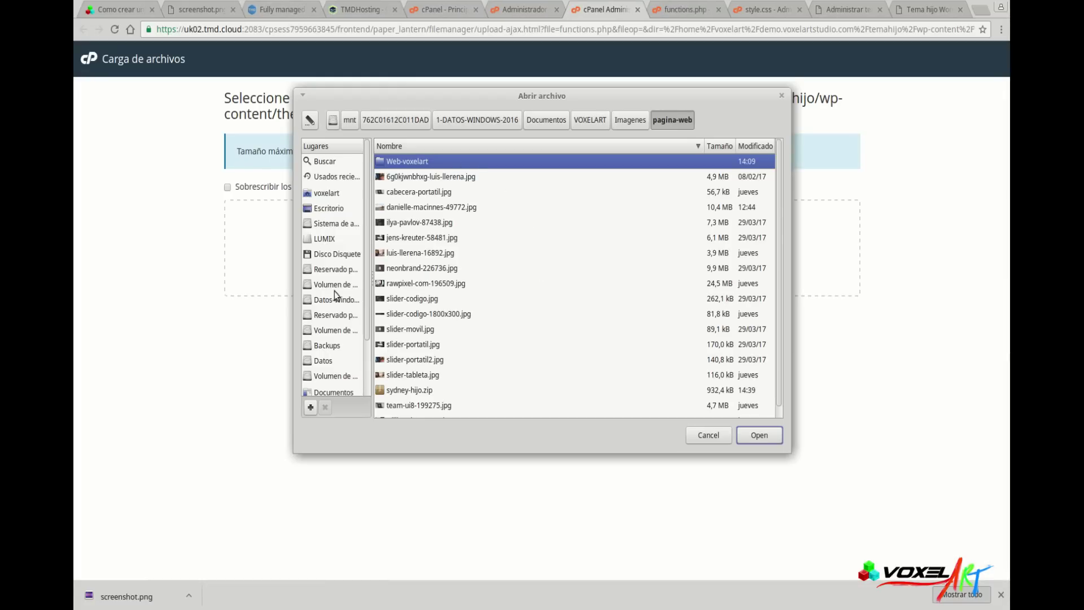
scroll(332, 296, "down", 2)
scroll(332, 285, "up", 2)
scroll(332, 339, "down", 2)
left_click(324, 388)
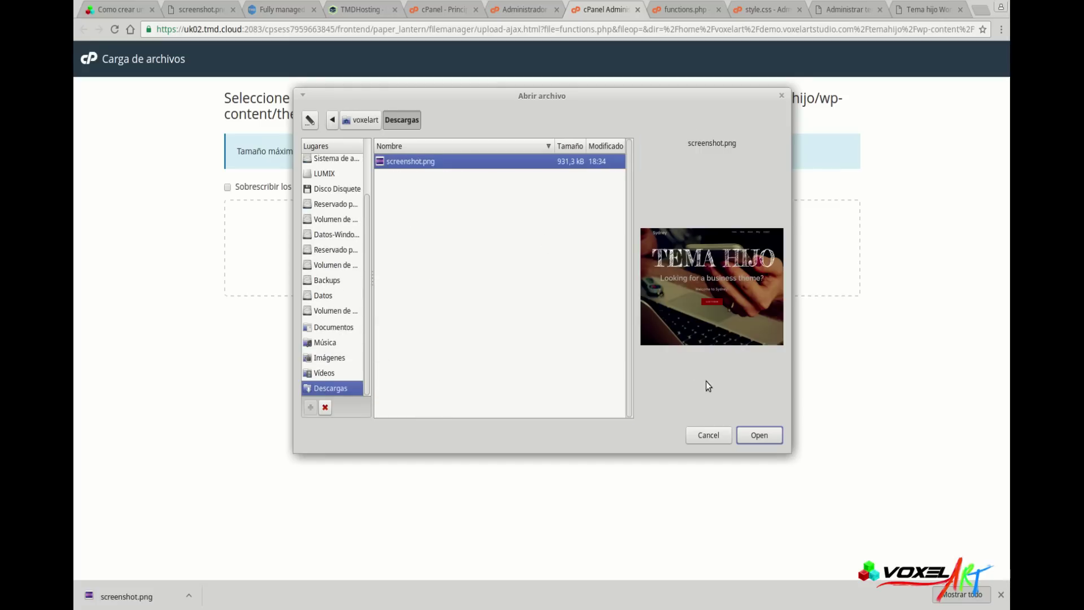
left_click(771, 436)
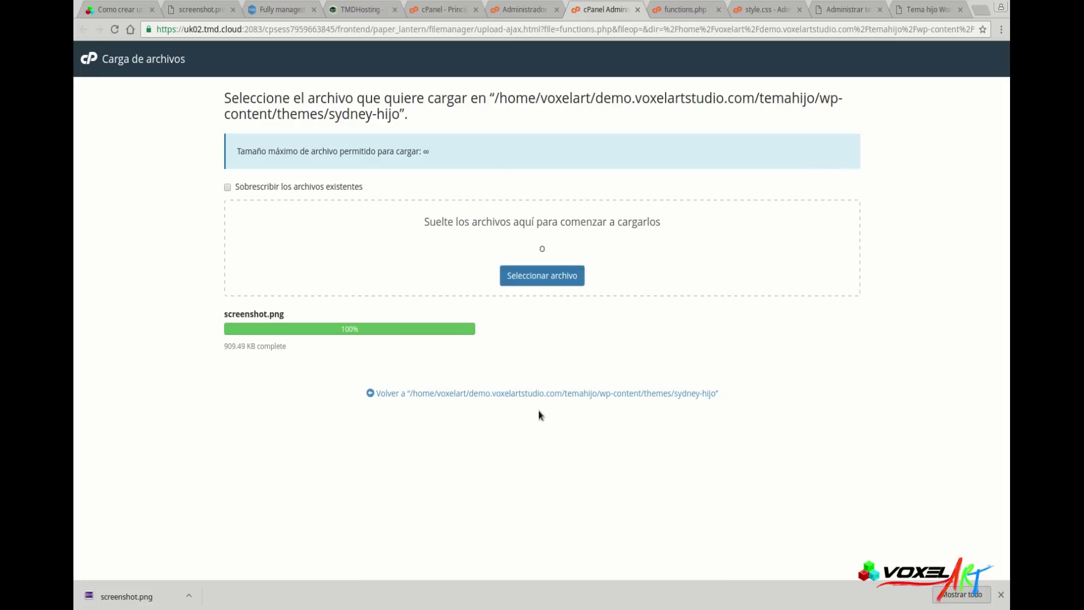
left_click(545, 393)
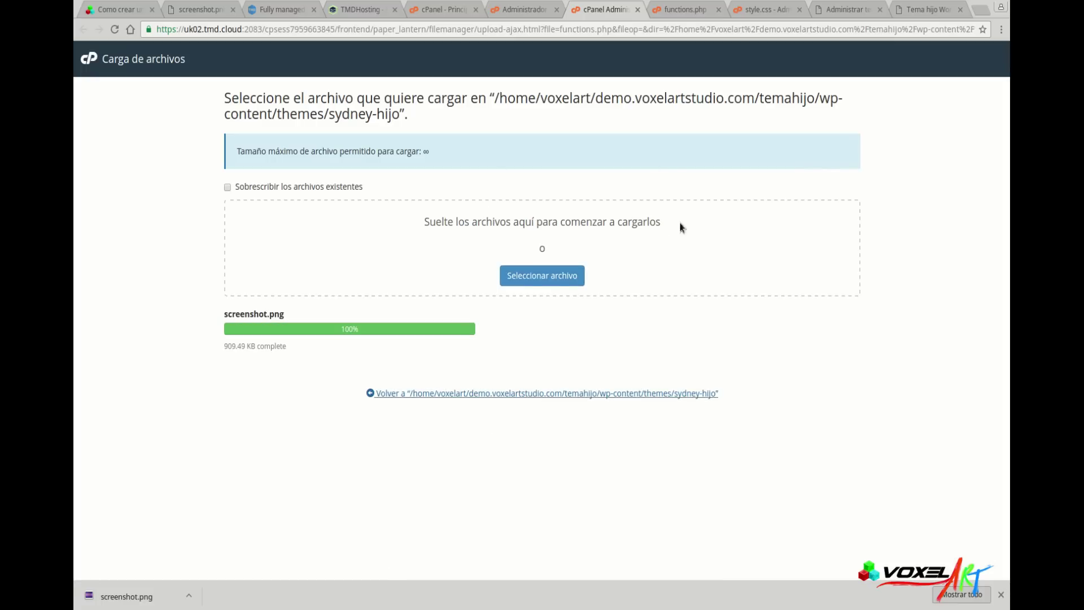
Reload the WordPress themes page to check the Sydney Hijo thumbnail.
left_click(769, 9)
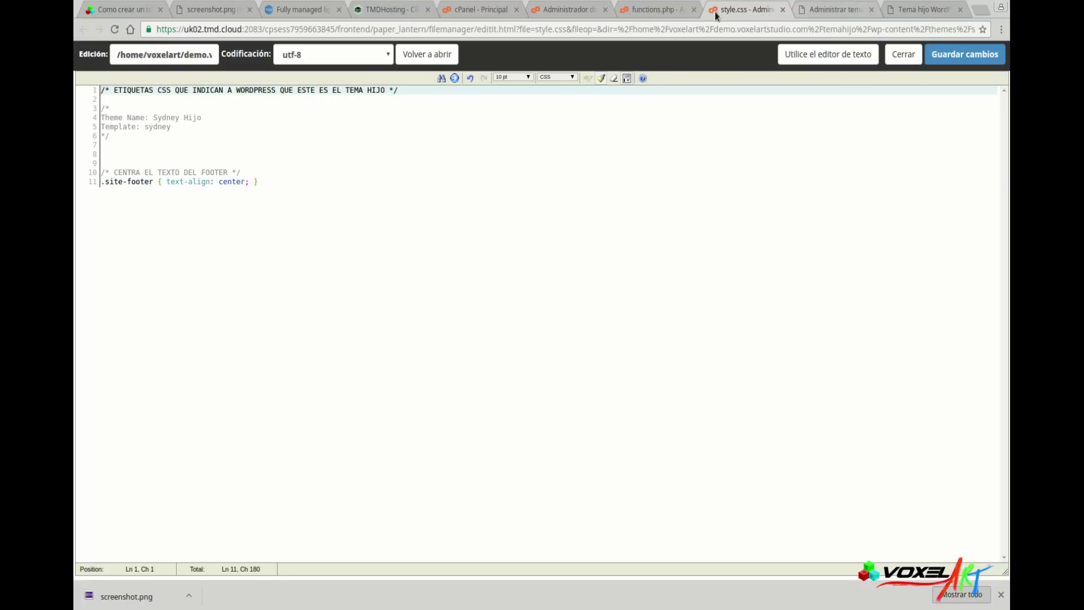
left_click(808, 11)
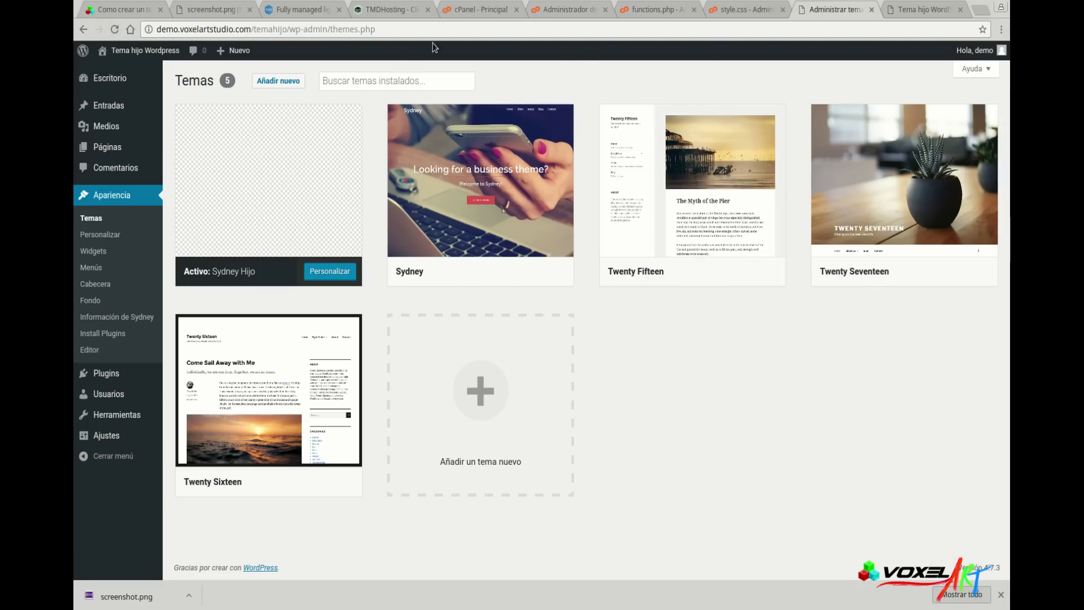
left_click(115, 29)
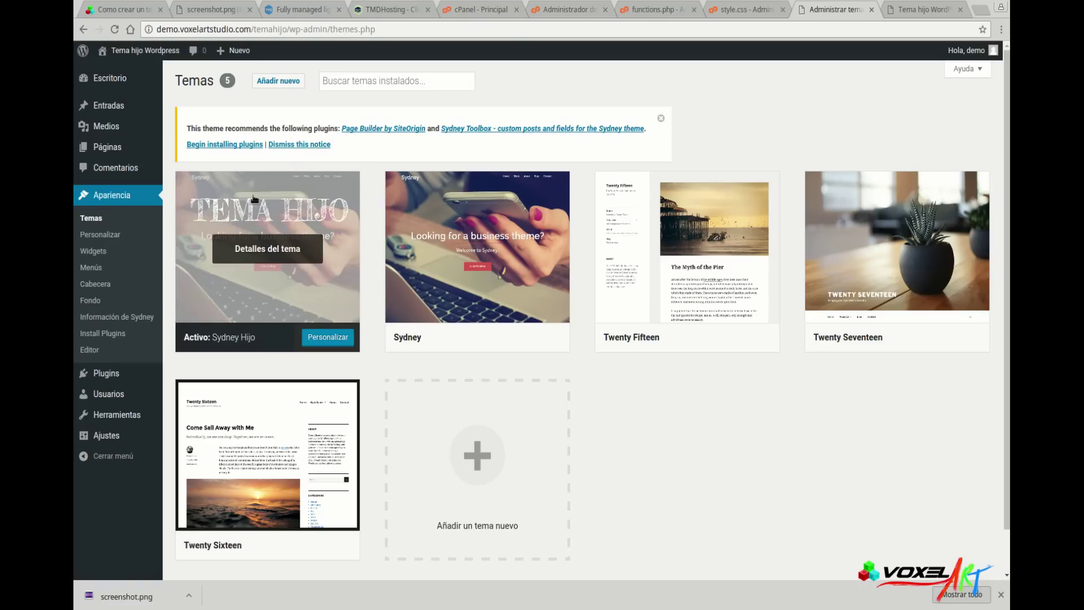
Dismiss the recommended plugins notice on the themes page and view the Sydney Hijo theme's details.
left_click(661, 118)
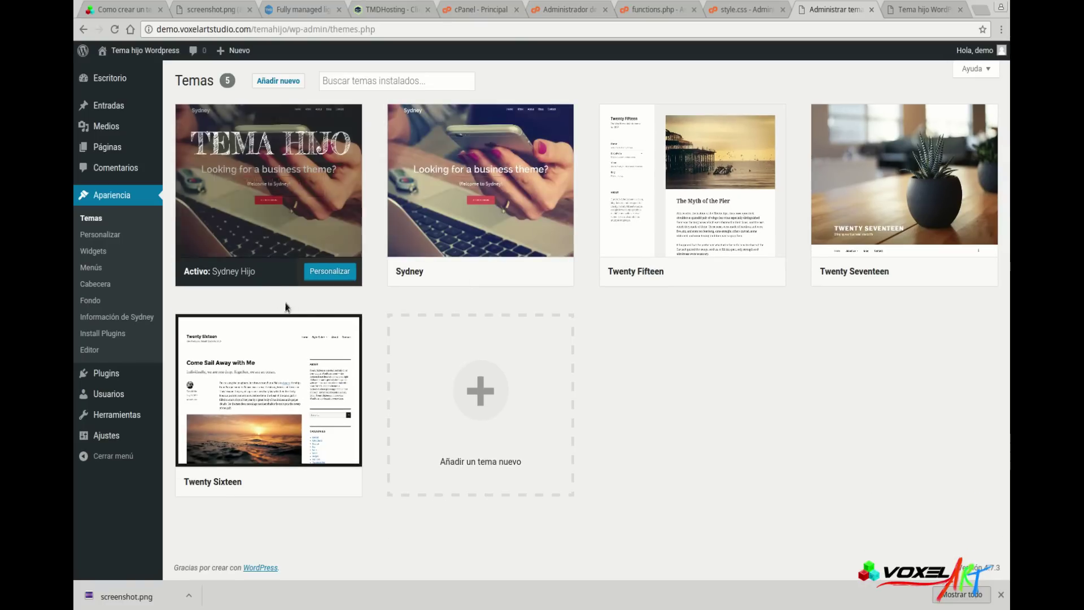
left_click(258, 183)
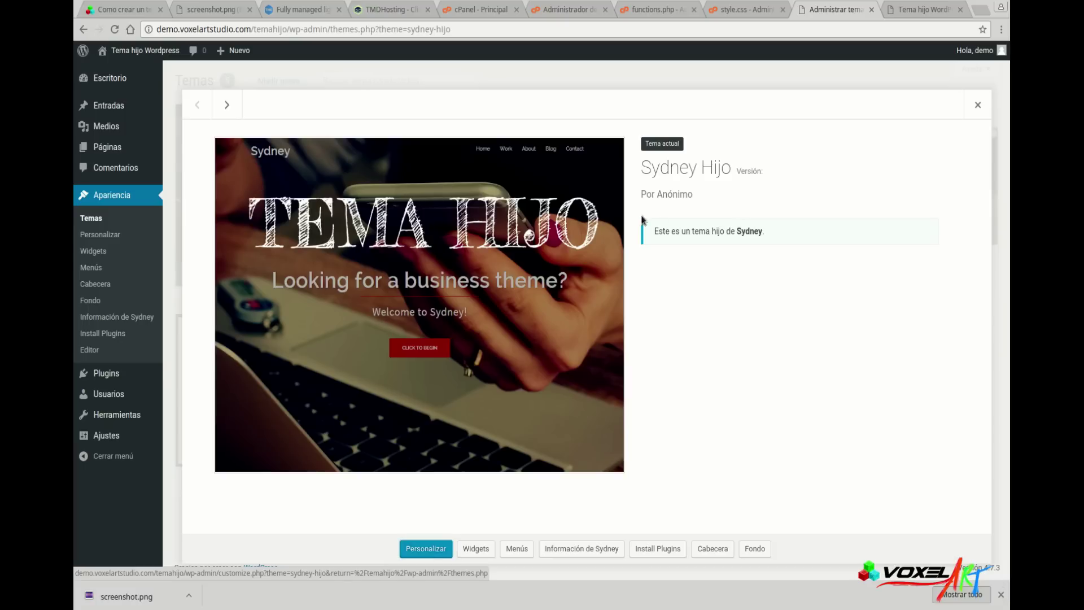
left_click(978, 105)
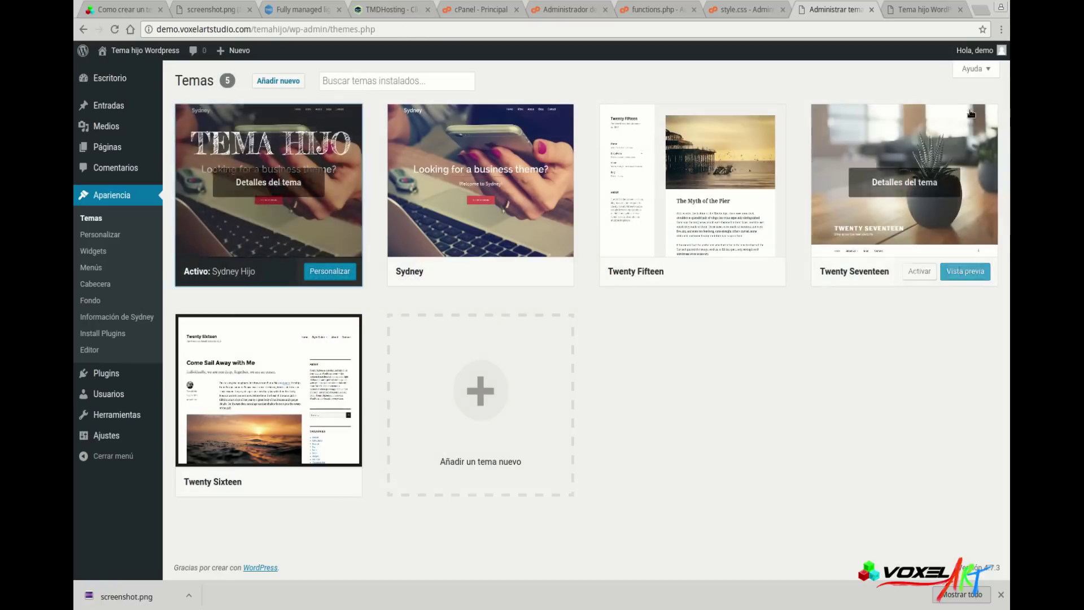
Review the shared hosting plans on the TMDHosting site and open the order form for the Starter plan.
left_click(300, 10)
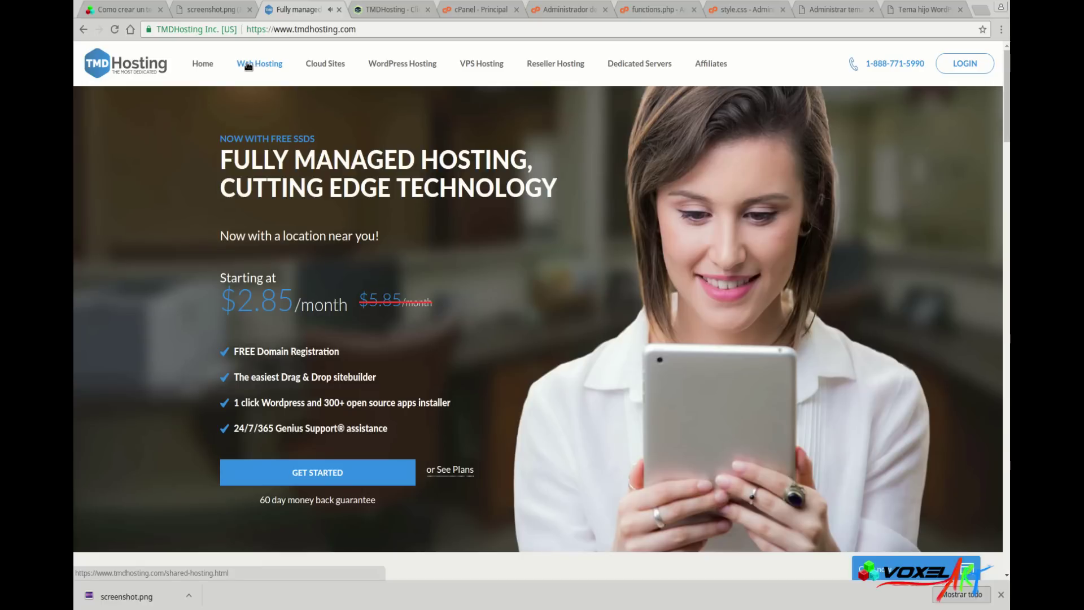
left_click(251, 66)
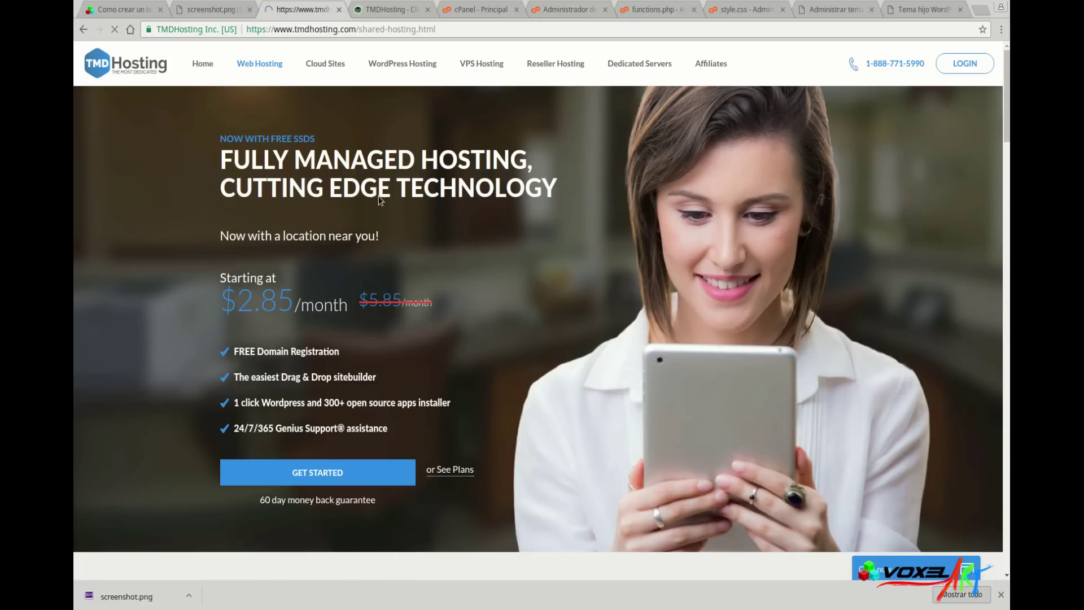
scroll(441, 338, "down", 6)
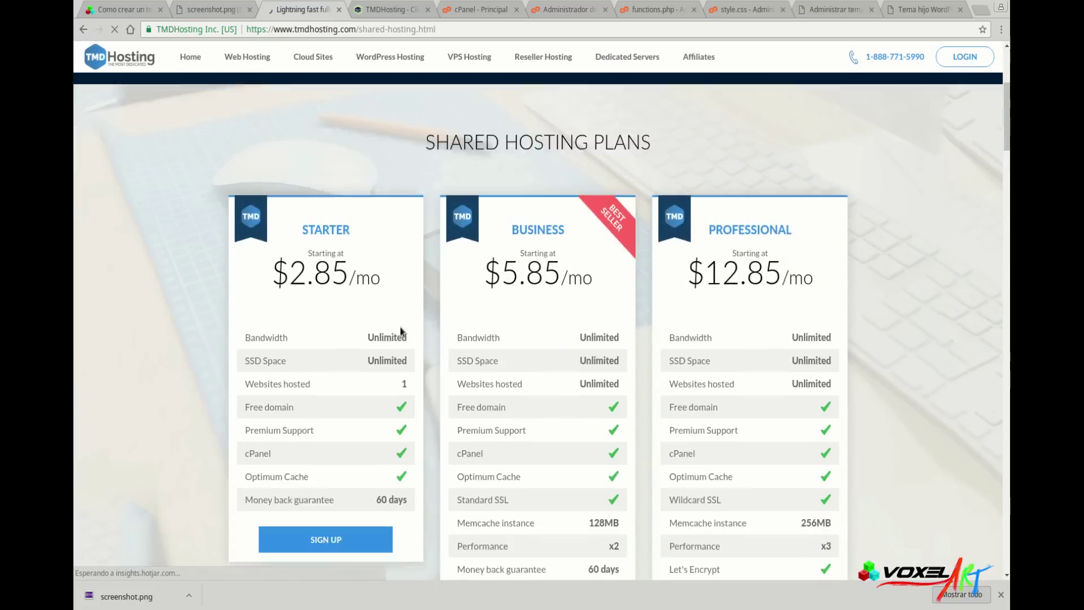
scroll(347, 180, "up", 1)
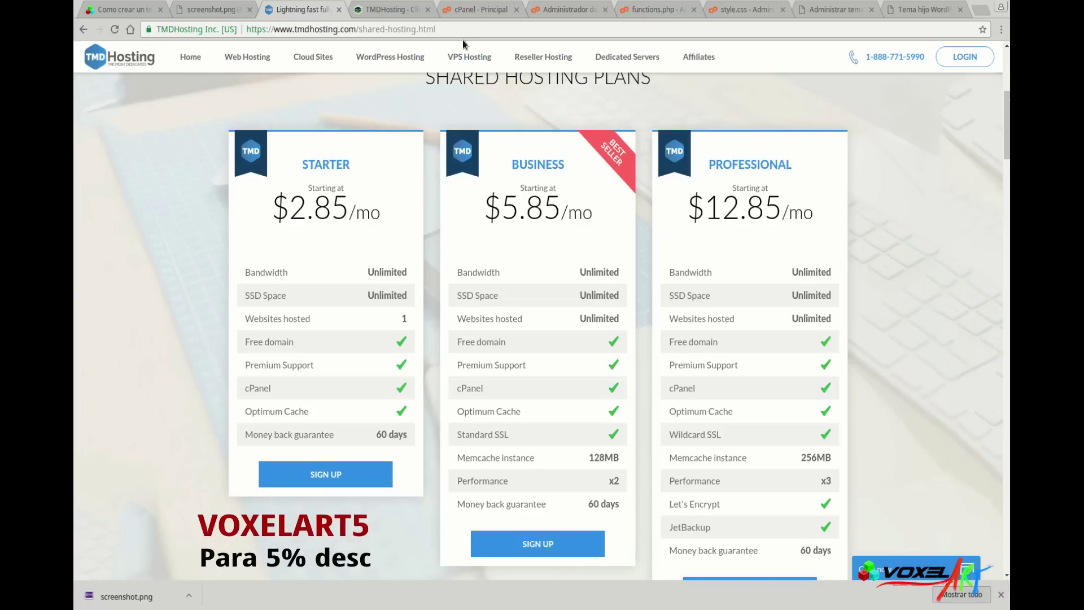
left_click(341, 478)
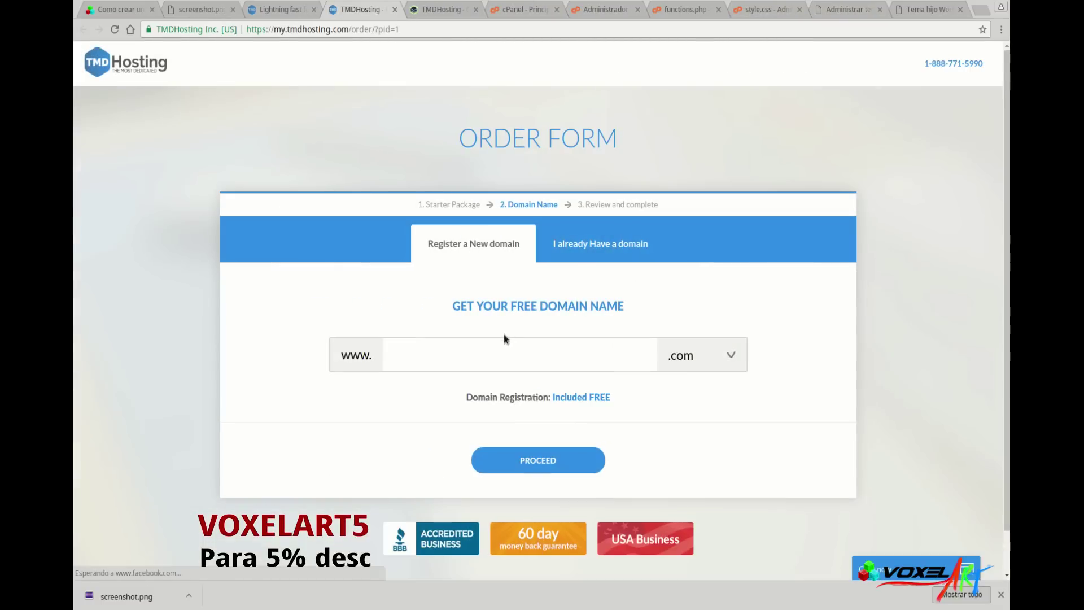
Enter voxelart5 as the new domain name in the order form and clear it again.
left_click(491, 344)
type("vo")
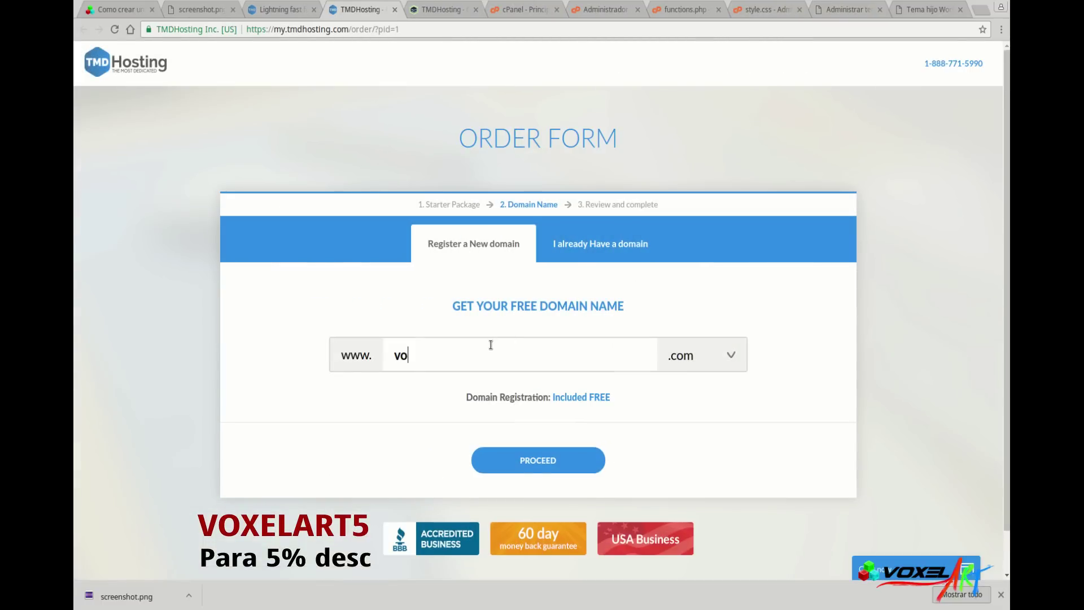
type("xelart5")
key("ctrl+a")
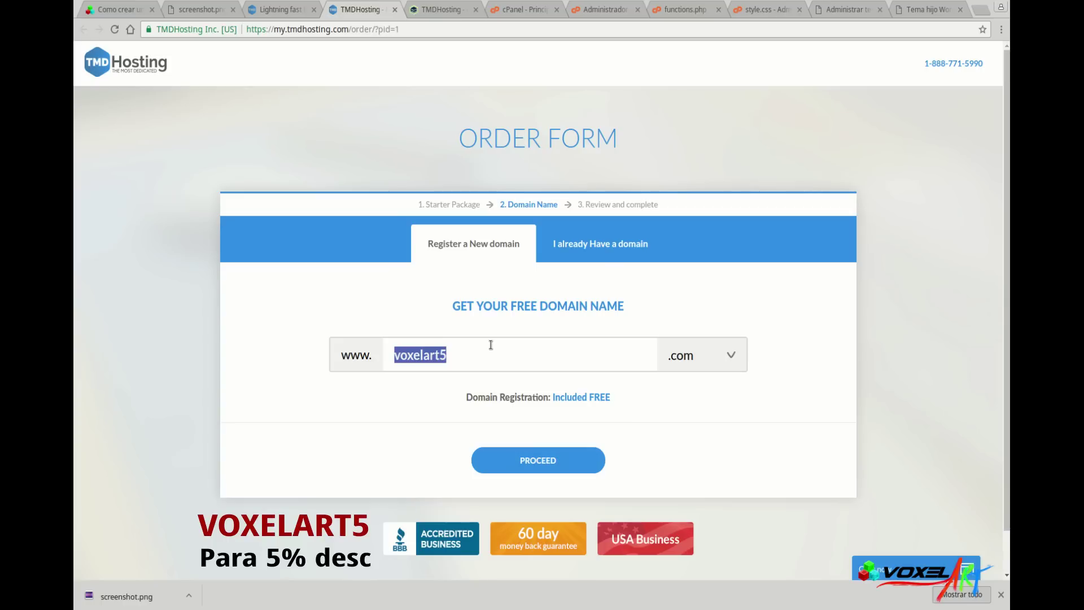
key("BackSpace")
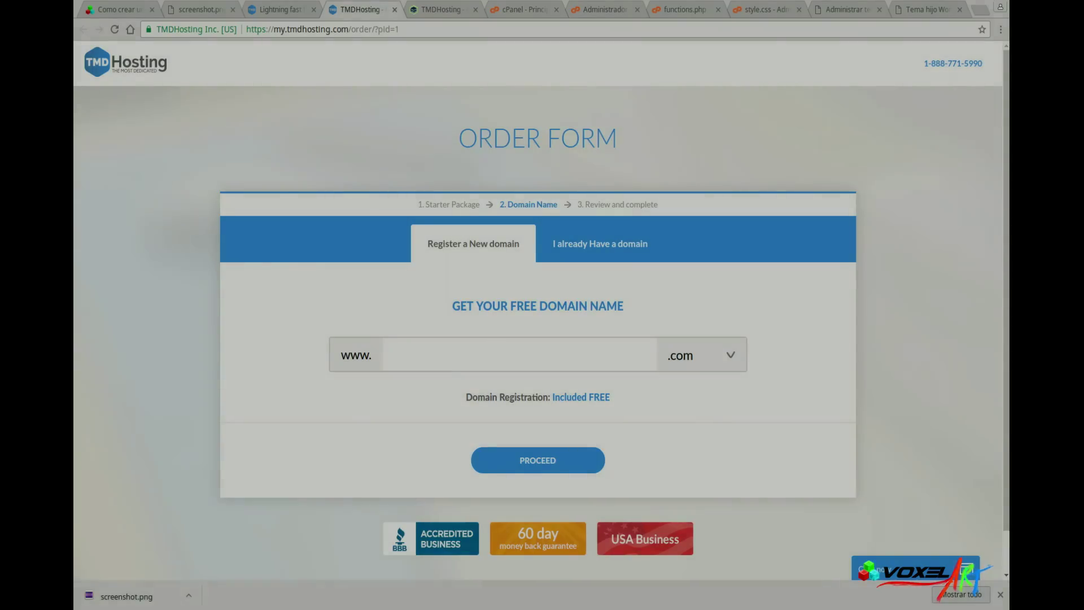
right_click(879, 567)
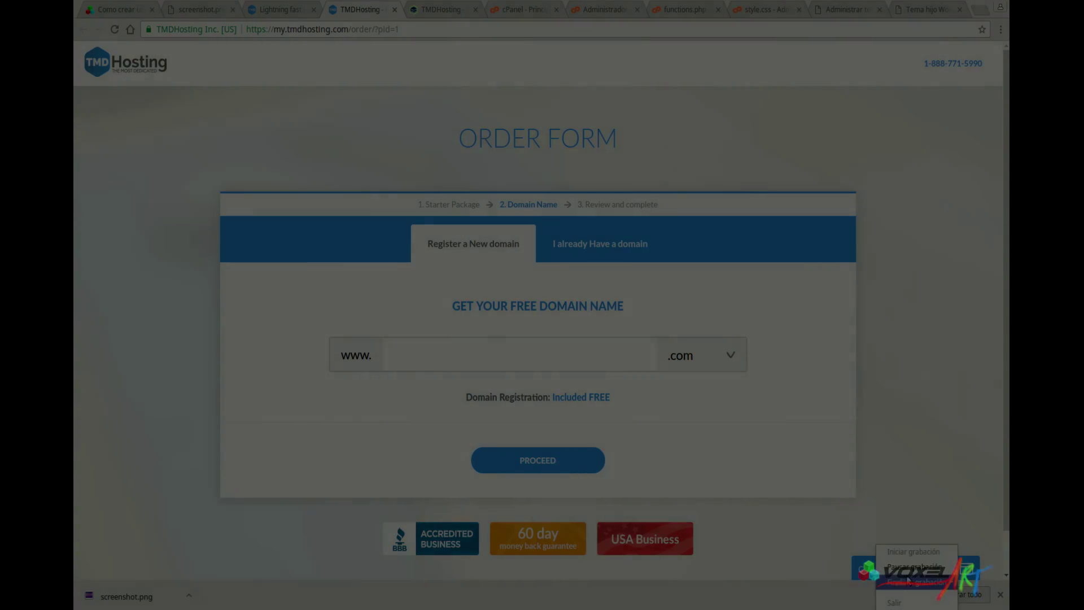